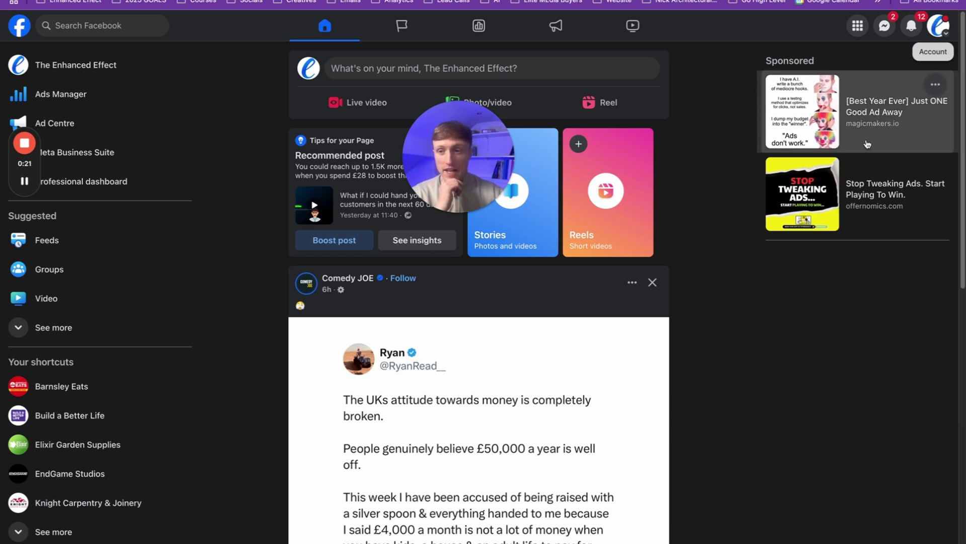
Step: Open Ads Manager and switch to The Enhanced Effect ad account within The Enhanced Effect business portfolio
{"action": "left_click", "coordinate": [87, 96]}
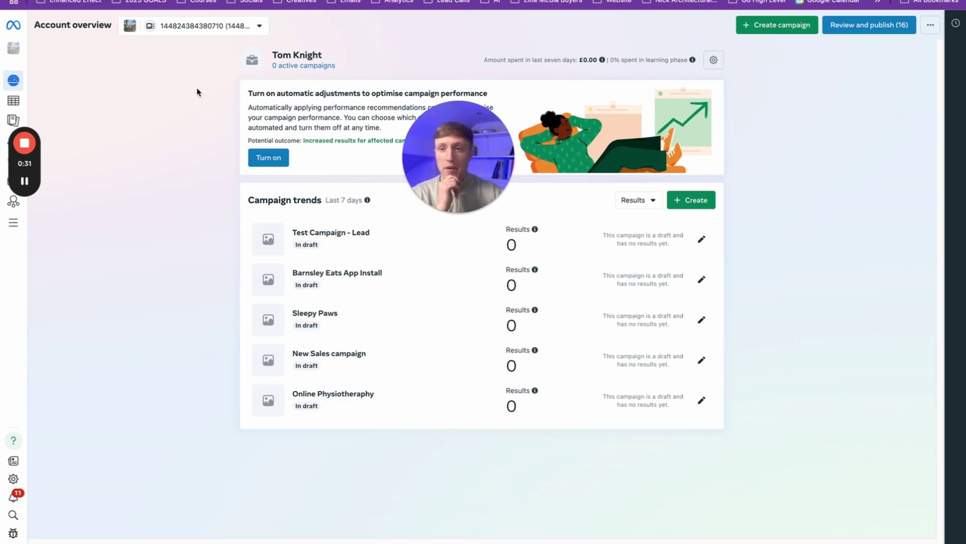
{"action": "mouse_move", "coordinate": [23, 101]}
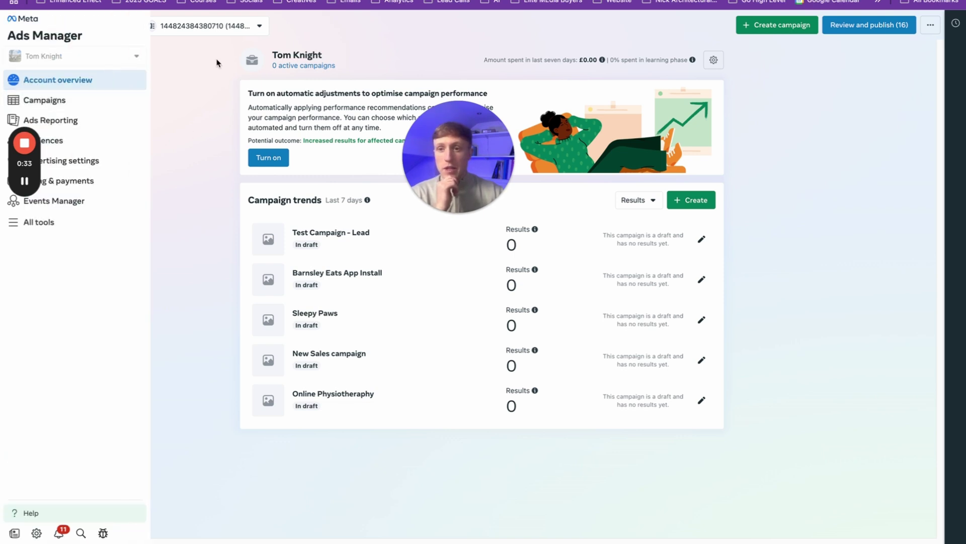
{"action": "left_click", "coordinate": [212, 28]}
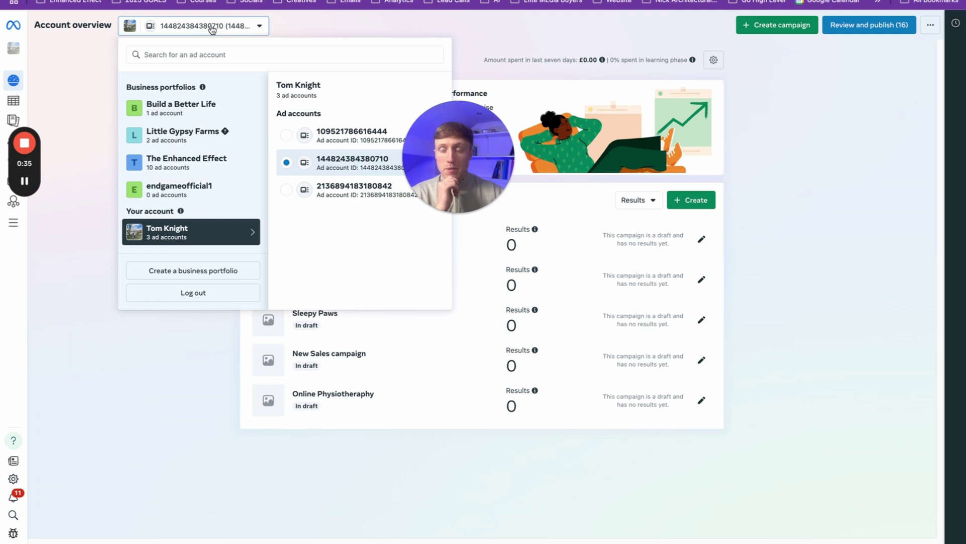
{"action": "left_click", "coordinate": [207, 162]}
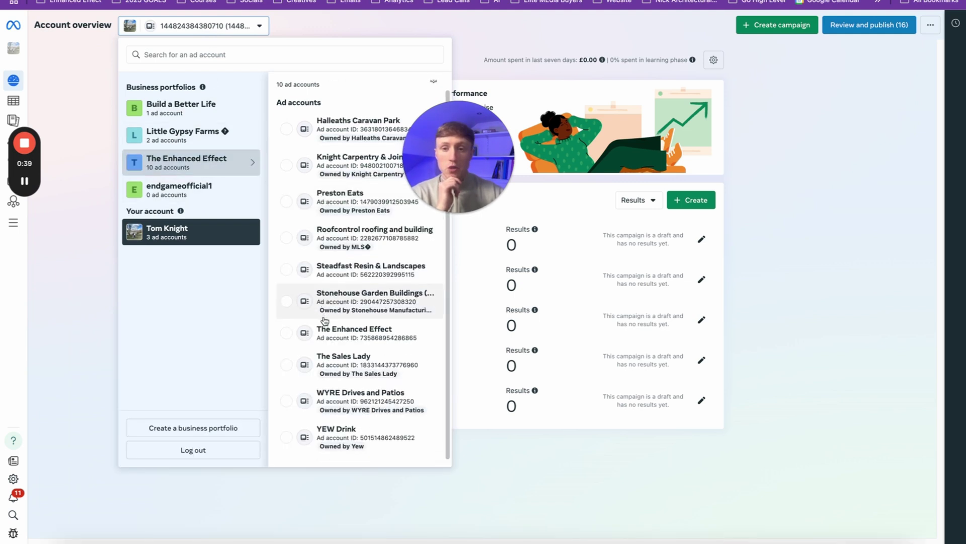
{"action": "left_click", "coordinate": [324, 332]}
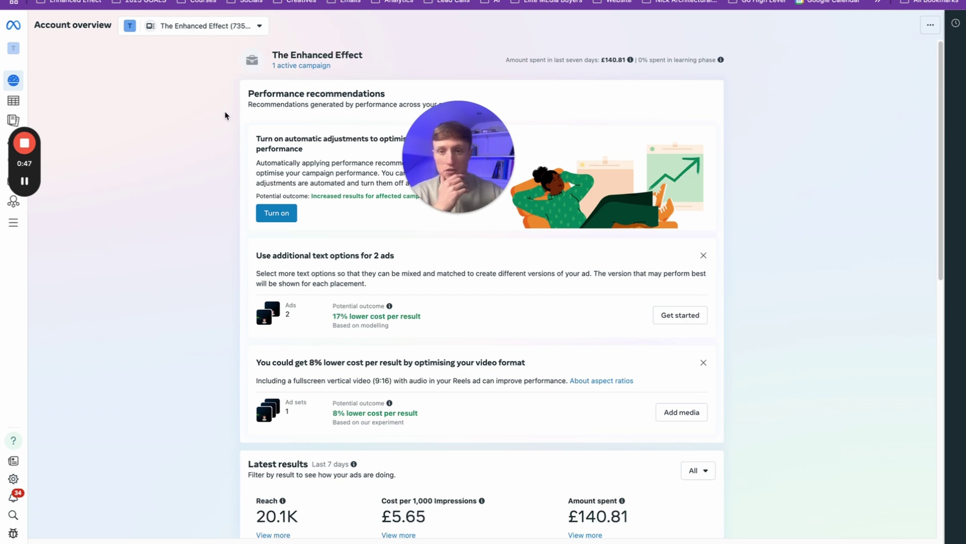
Step: Open the business settings and view the ad accounts that belong to the portfolio
{"action": "mouse_move", "coordinate": [10, 222]}
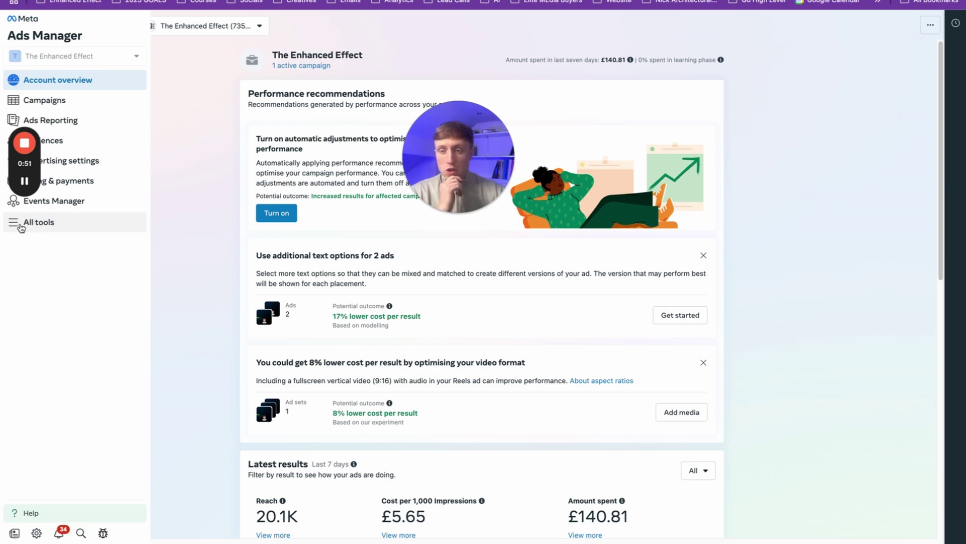
{"action": "left_click", "coordinate": [15, 225]}
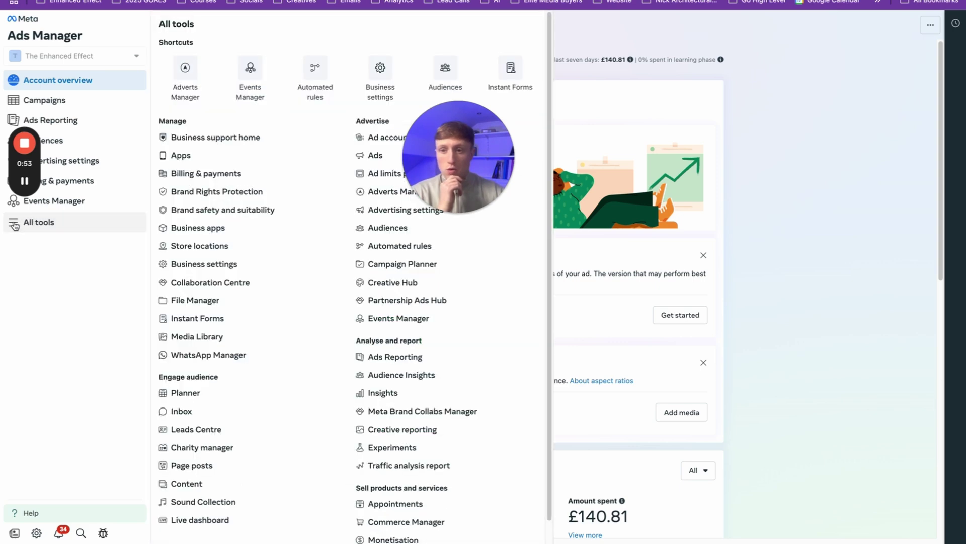
{"action": "left_click", "coordinate": [365, 85]}
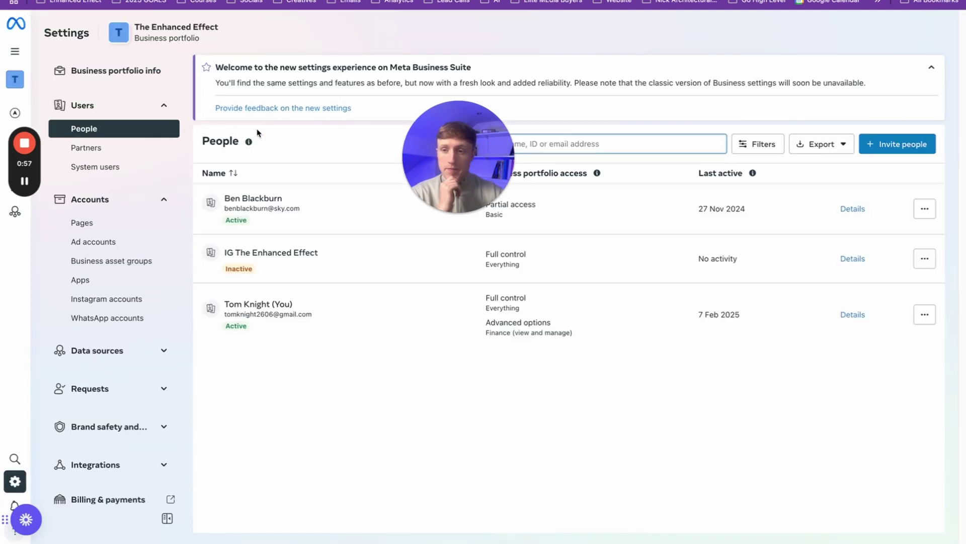
{"action": "left_click", "coordinate": [109, 242]}
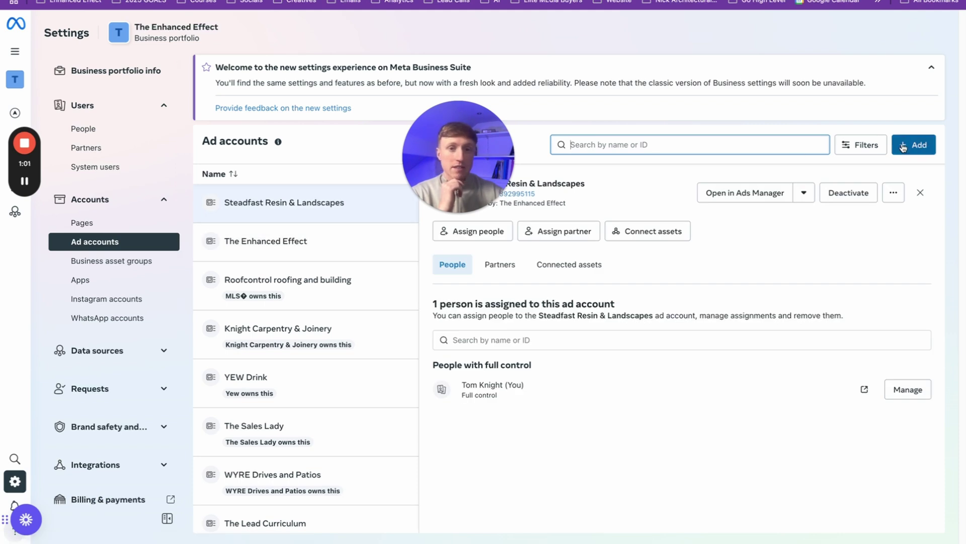
{"action": "left_click_drag", "start_coordinate": [512, 159], "coordinate": [504, 289]}
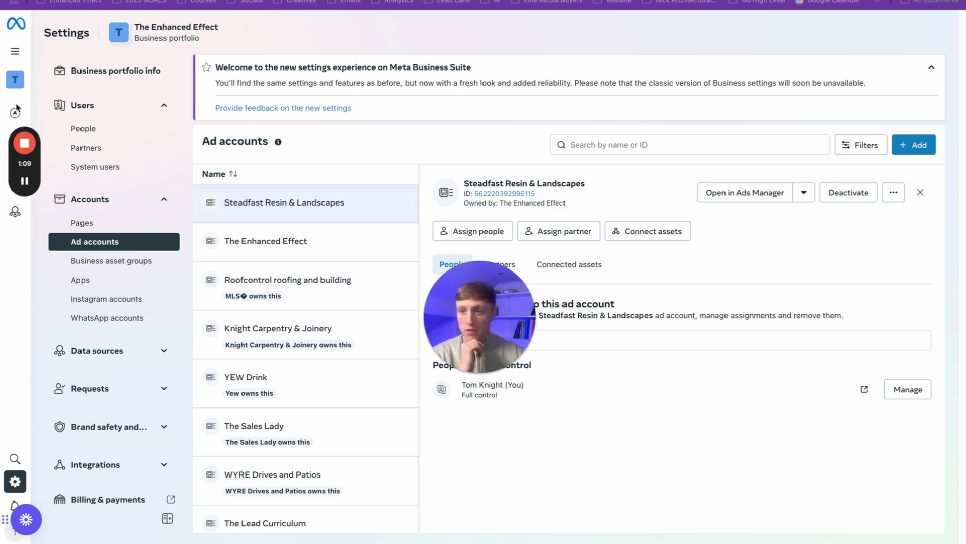
Step: Return to Ads Manager and show the campaigns of The Enhanced Effect ad account
{"action": "mouse_move", "coordinate": [15, 110]}
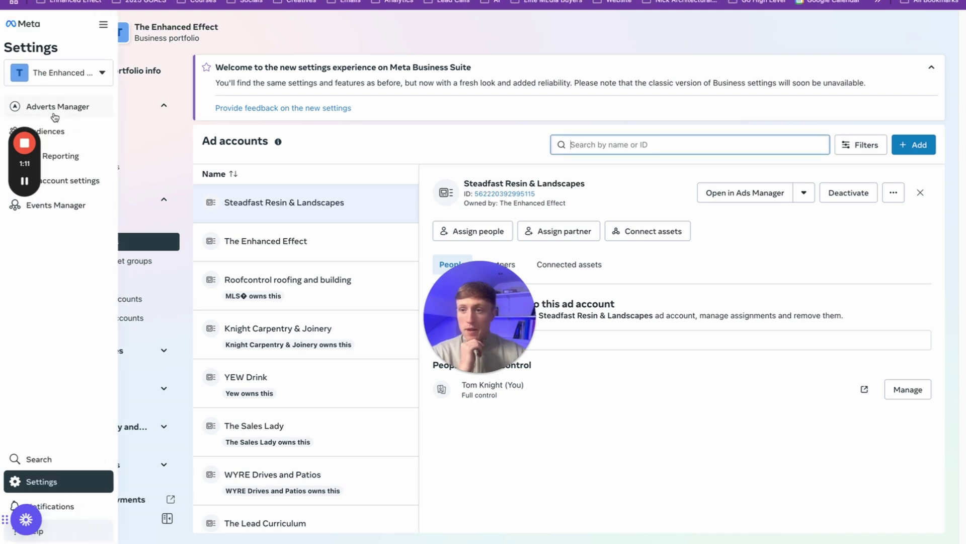
{"action": "left_click", "coordinate": [60, 112]}
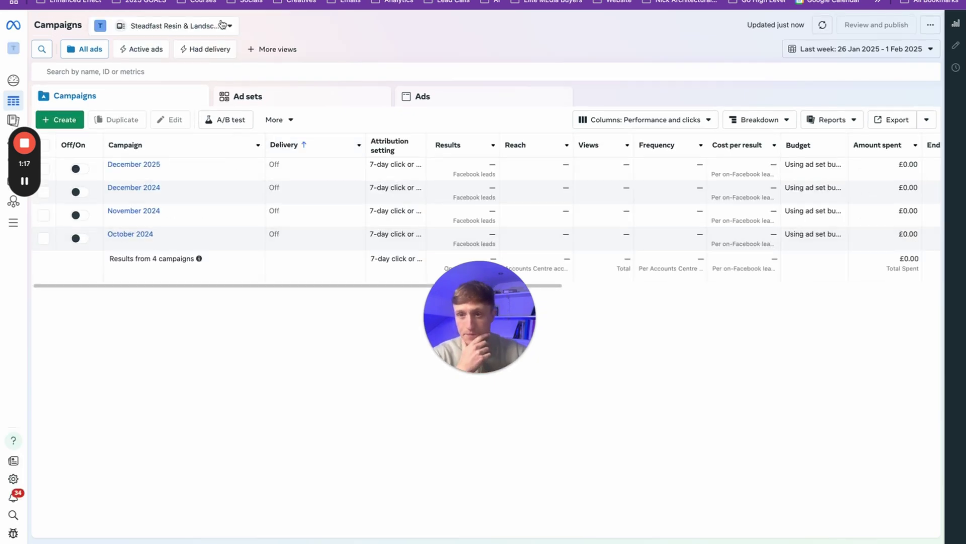
{"action": "left_click", "coordinate": [224, 25]}
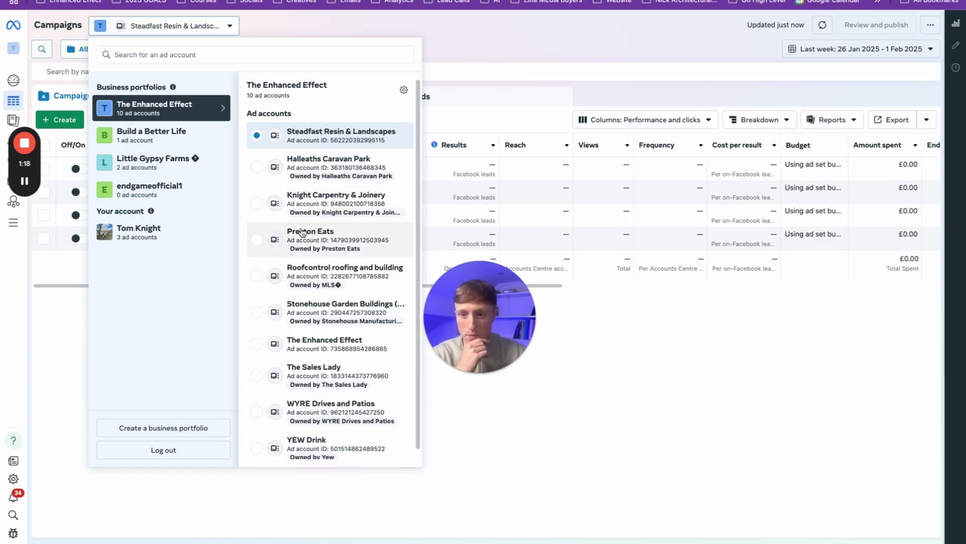
{"action": "left_click", "coordinate": [259, 351]}
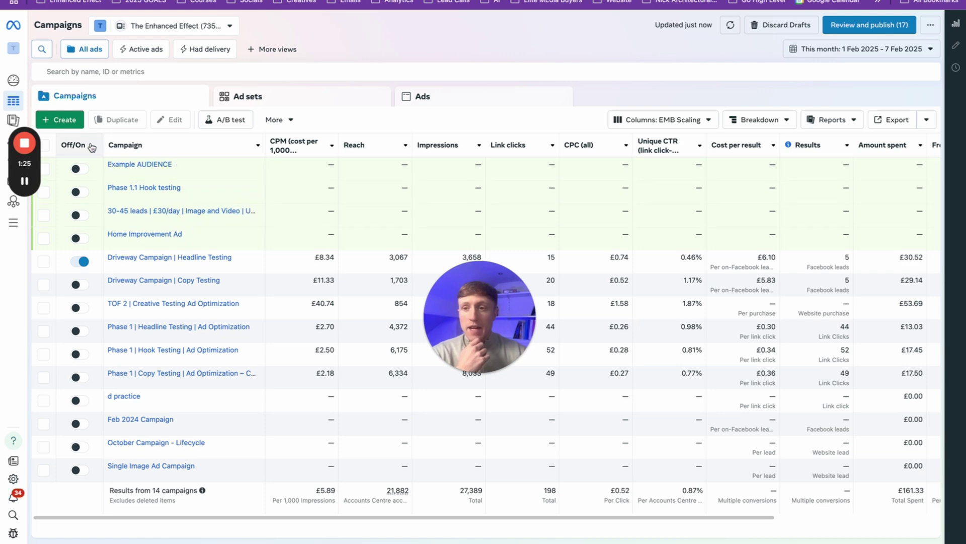
Step: Create a new auction campaign with the Leads objective, using the manual leads campaign setup
{"action": "left_click", "coordinate": [64, 120]}
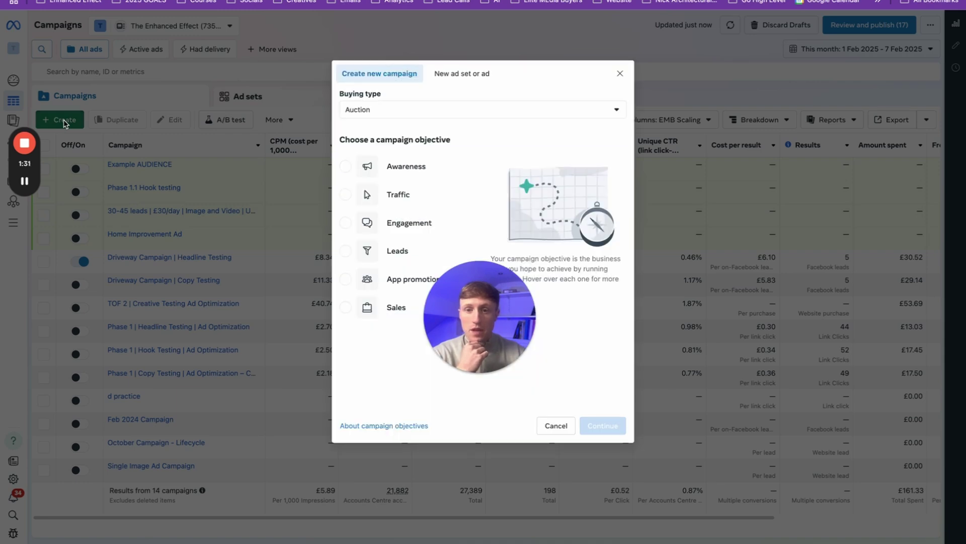
{"action": "left_click", "coordinate": [349, 254]}
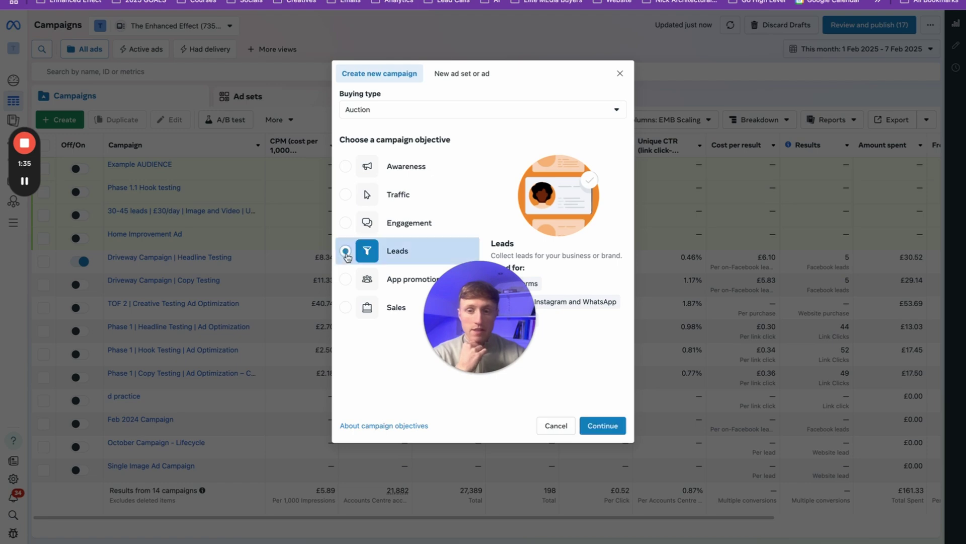
{"action": "left_click", "coordinate": [602, 427]}
{"action": "left_click_drag", "start_coordinate": [473, 336], "coordinate": [75, 444]}
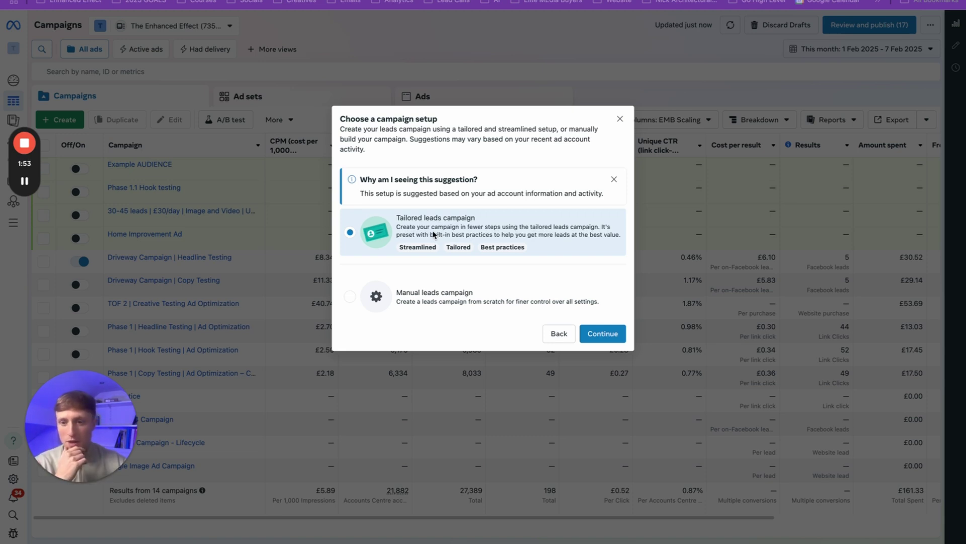
{"action": "left_click", "coordinate": [351, 298]}
{"action": "left_click", "coordinate": [607, 319]}
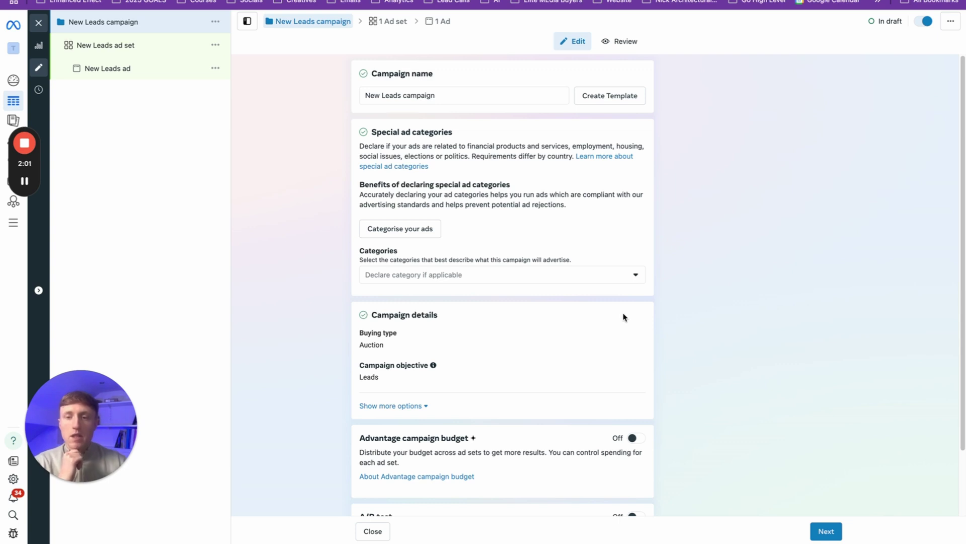
Step: Name the campaign "Solar Campaign", review its remaining settings and continue to the ad set
{"action": "left_click", "coordinate": [416, 95]}
{"action": "key", "text": "ctrl+a"}
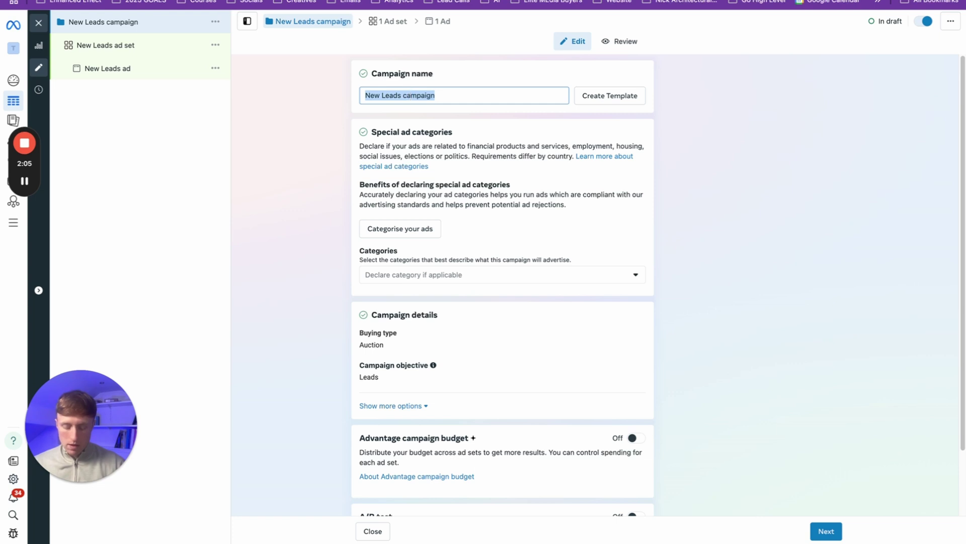
{"action": "type", "text": "Solar Camp"}
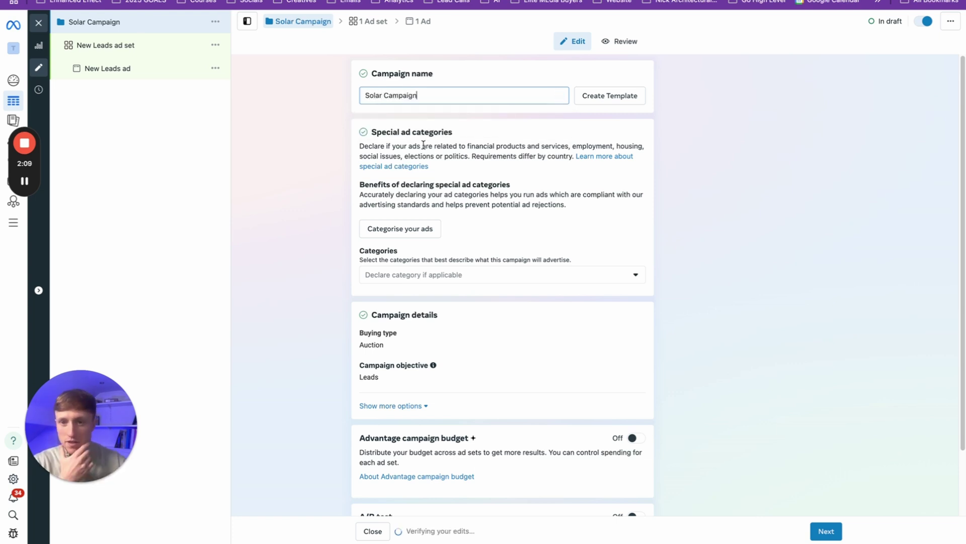
{"action": "scroll", "coordinate": [451, 192], "scroll_direction": "down", "scroll_amount": 1}
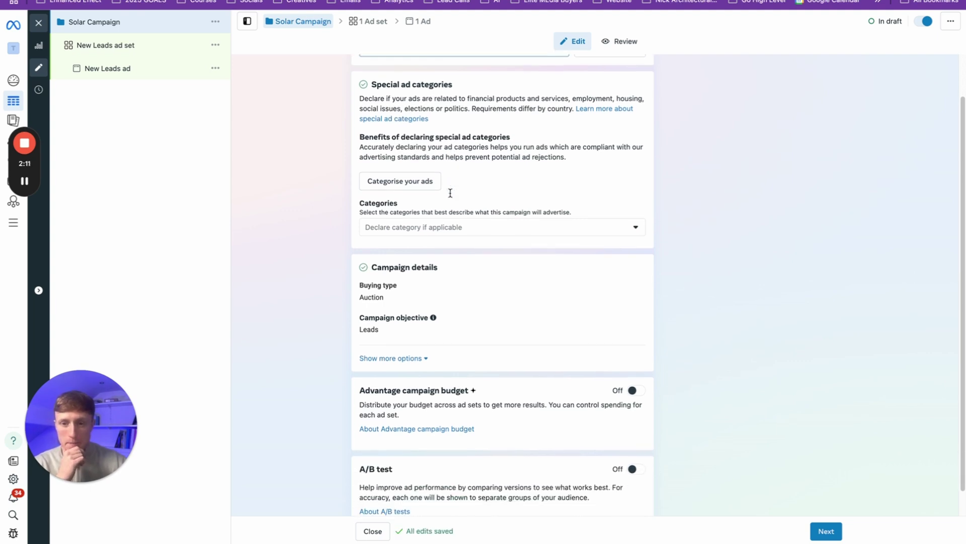
{"action": "scroll", "coordinate": [450, 197], "scroll_direction": "down", "scroll_amount": 1}
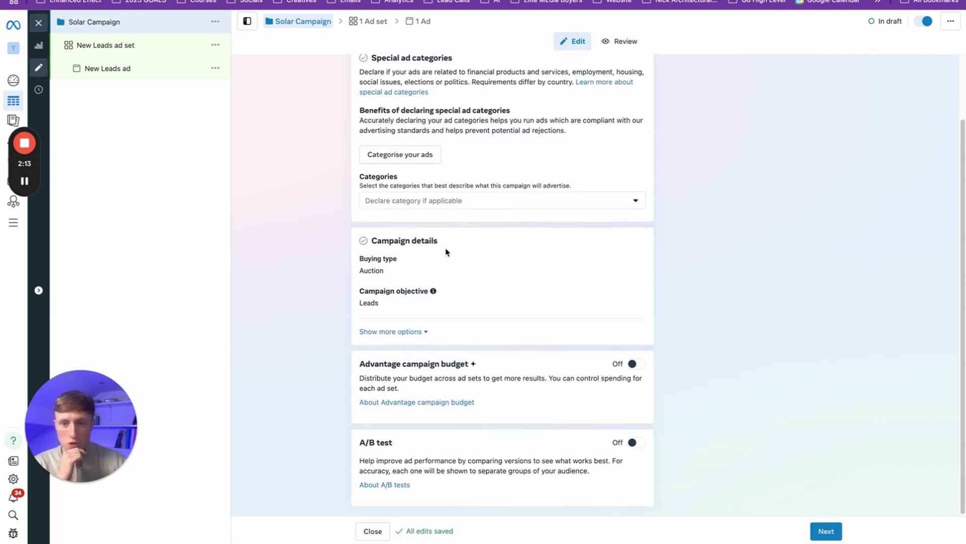
{"action": "scroll", "coordinate": [434, 235], "scroll_direction": "up", "scroll_amount": 3}
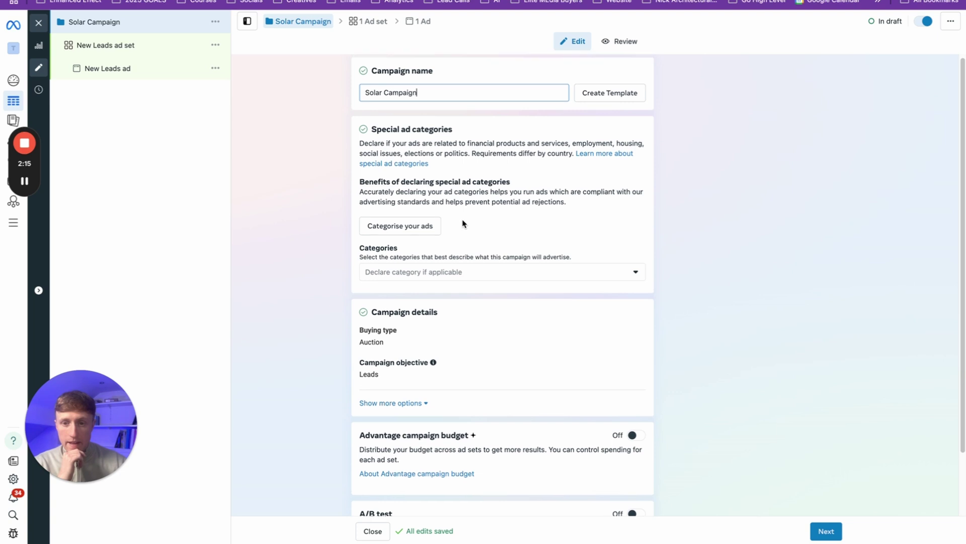
{"action": "scroll", "coordinate": [463, 224], "scroll_direction": "down", "scroll_amount": 1}
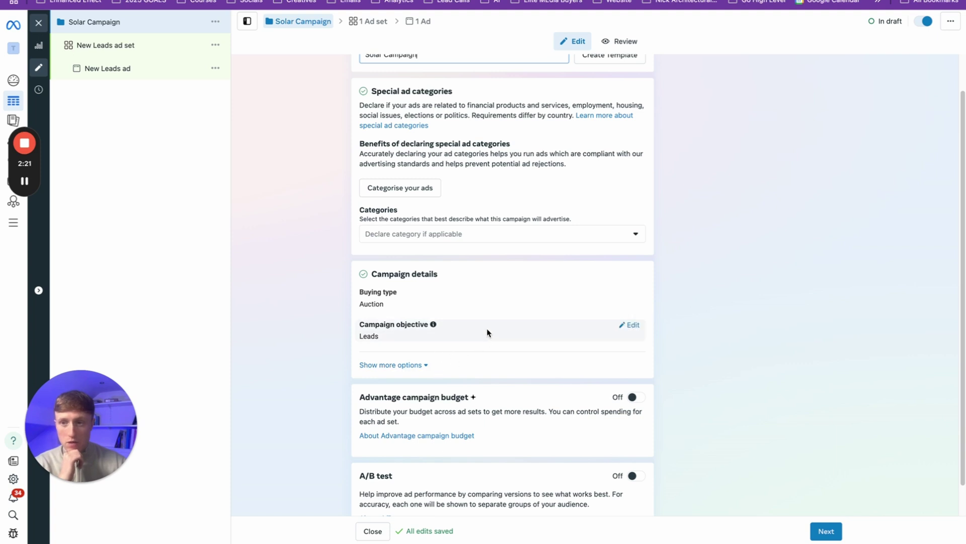
{"action": "left_click", "coordinate": [819, 535]}
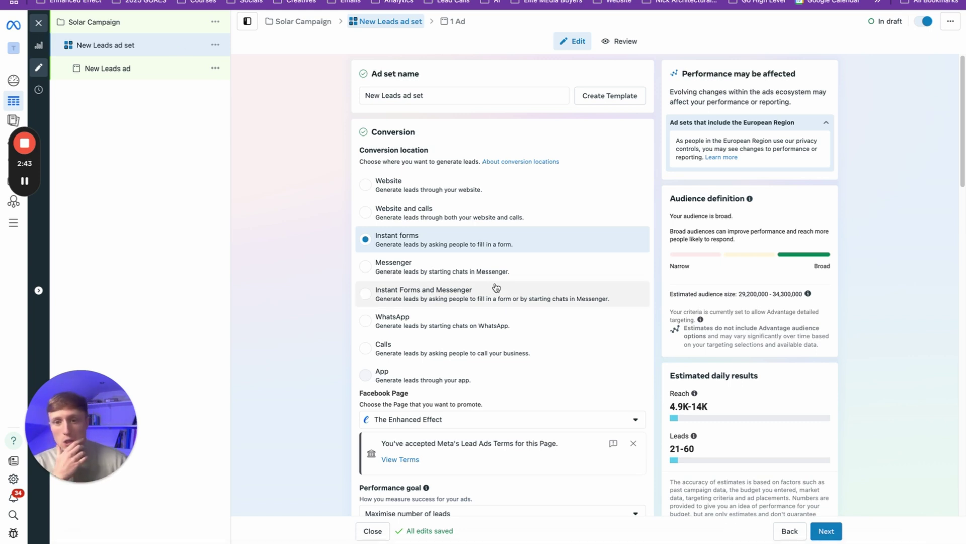
Step: Replace the United Kingdom in the ad set's audience locations with the county of Essex, England, and check its area on the map
{"action": "scroll", "coordinate": [467, 286], "scroll_direction": "down", "scroll_amount": 2}
{"action": "scroll", "coordinate": [465, 285], "scroll_direction": "down", "scroll_amount": 6}
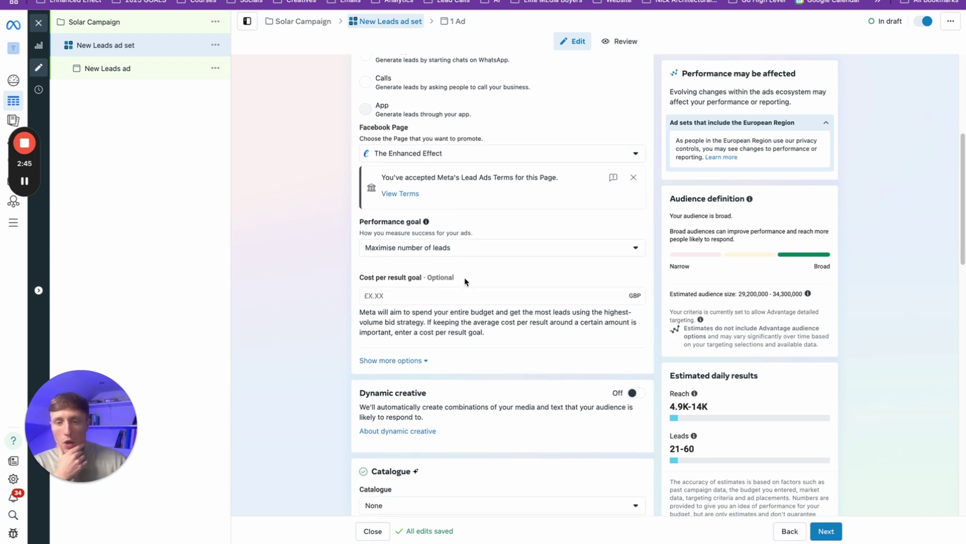
{"action": "scroll", "coordinate": [465, 282], "scroll_direction": "up", "scroll_amount": 8}
{"action": "scroll", "coordinate": [465, 280], "scroll_direction": "down", "scroll_amount": 5}
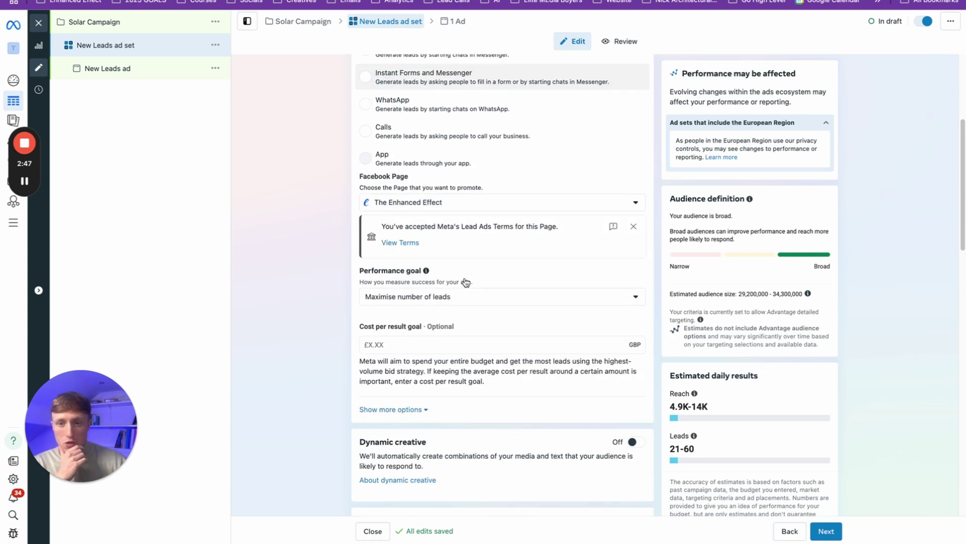
{"action": "scroll", "coordinate": [464, 278], "scroll_direction": "down", "scroll_amount": 8}
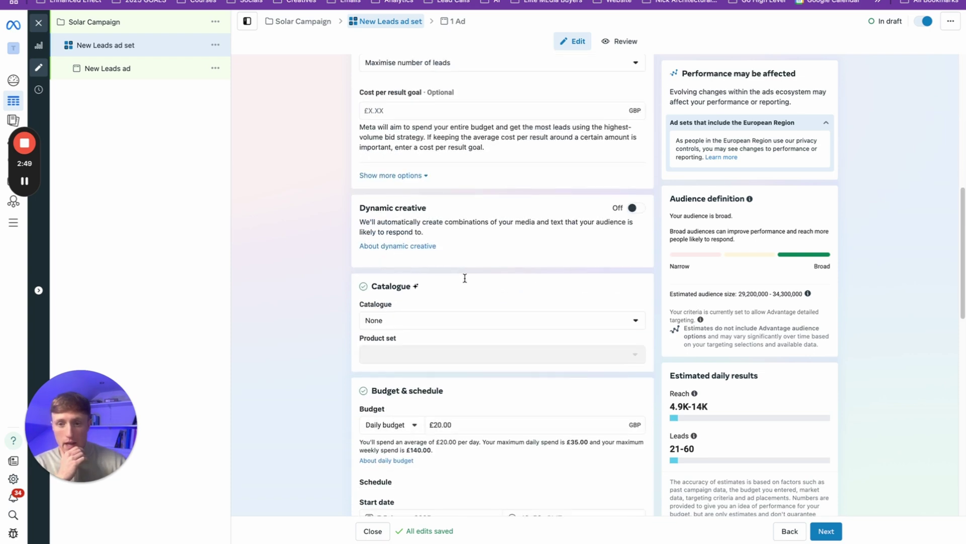
{"action": "scroll", "coordinate": [465, 278], "scroll_direction": "down", "scroll_amount": 8}
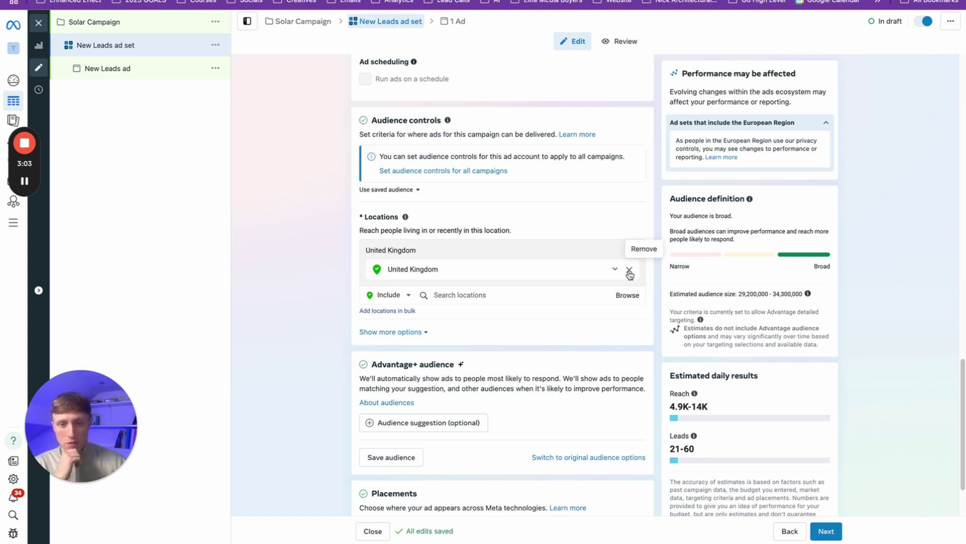
{"action": "left_click", "coordinate": [630, 273]}
{"action": "left_click", "coordinate": [517, 279]}
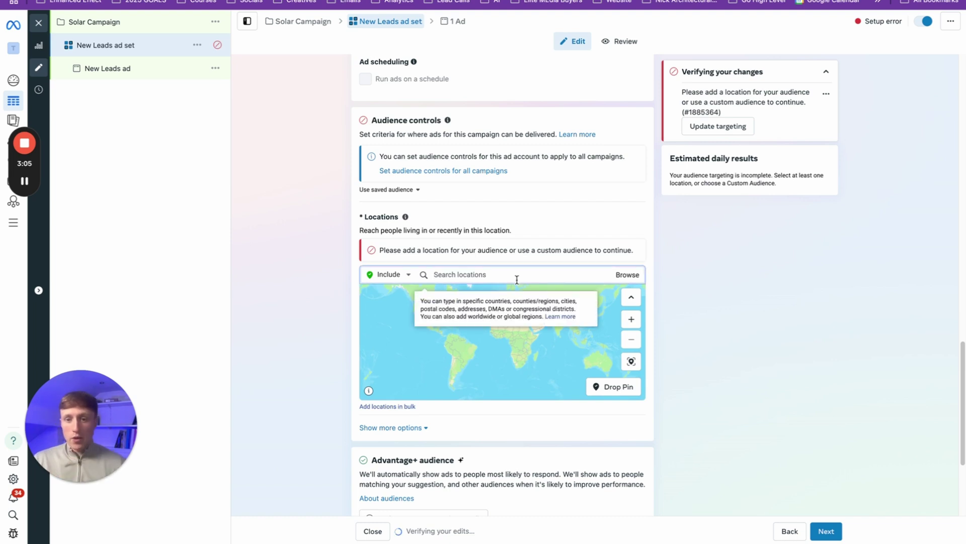
{"action": "type", "text": "essex"}
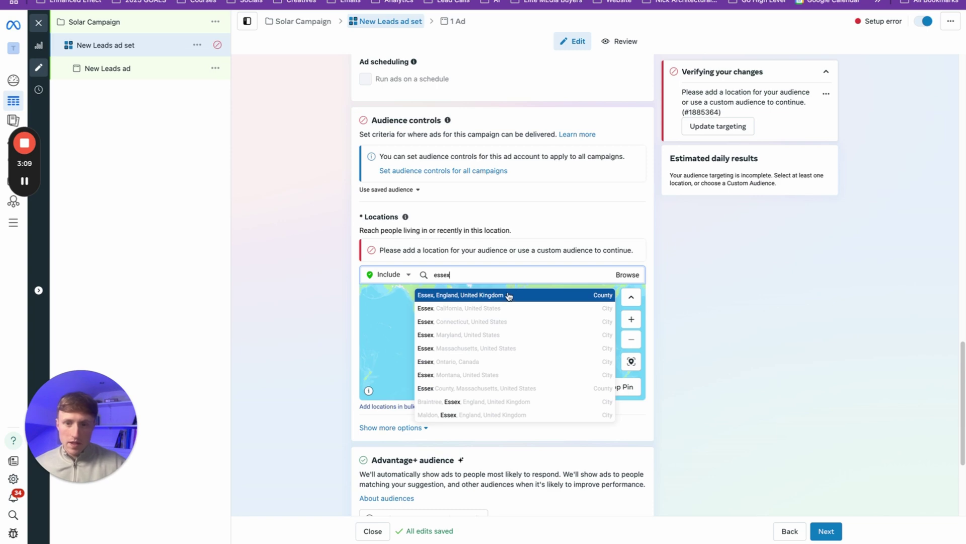
{"action": "left_click", "coordinate": [501, 299]}
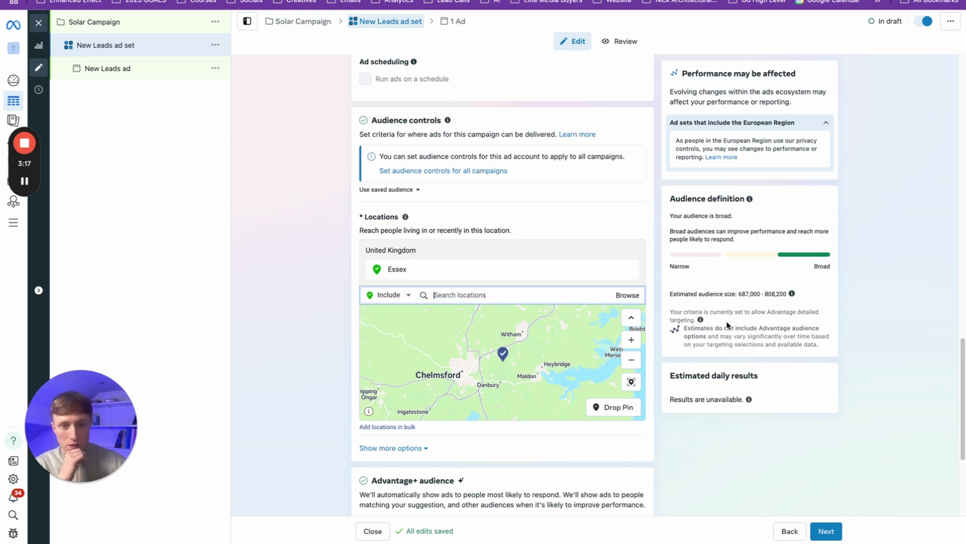
{"action": "scroll", "coordinate": [500, 355], "scroll_direction": "down", "scroll_amount": 5}
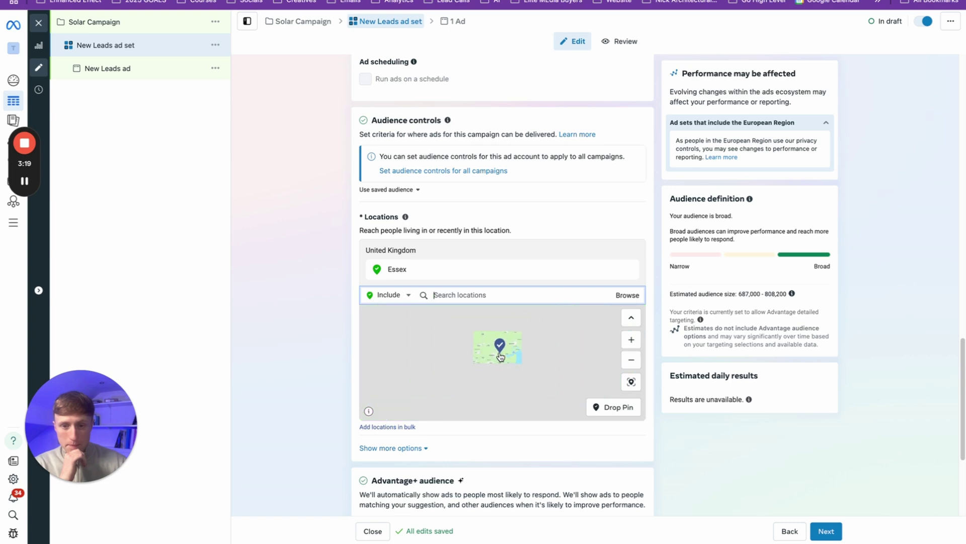
{"action": "scroll", "coordinate": [498, 352], "scroll_direction": "up", "scroll_amount": 5}
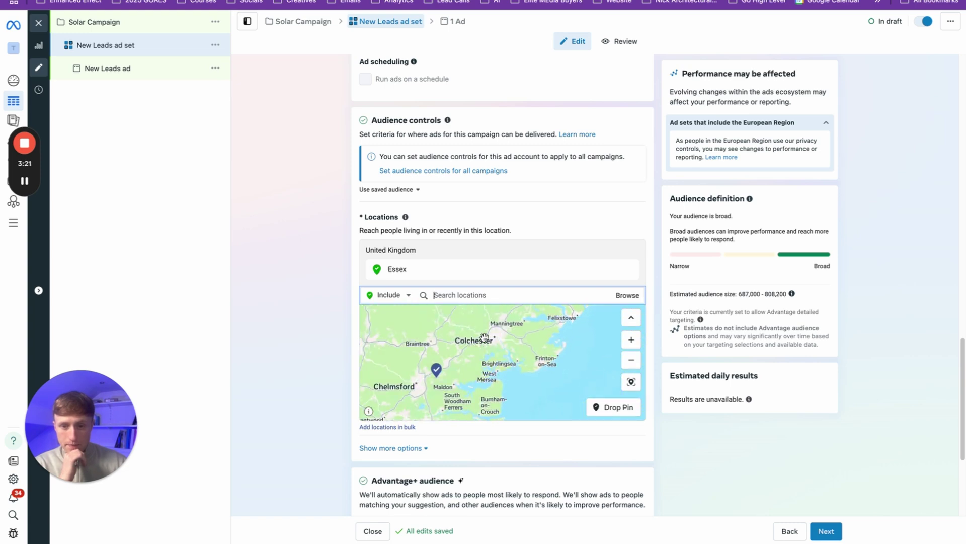
{"action": "scroll", "coordinate": [502, 216], "scroll_direction": "down", "scroll_amount": 1}
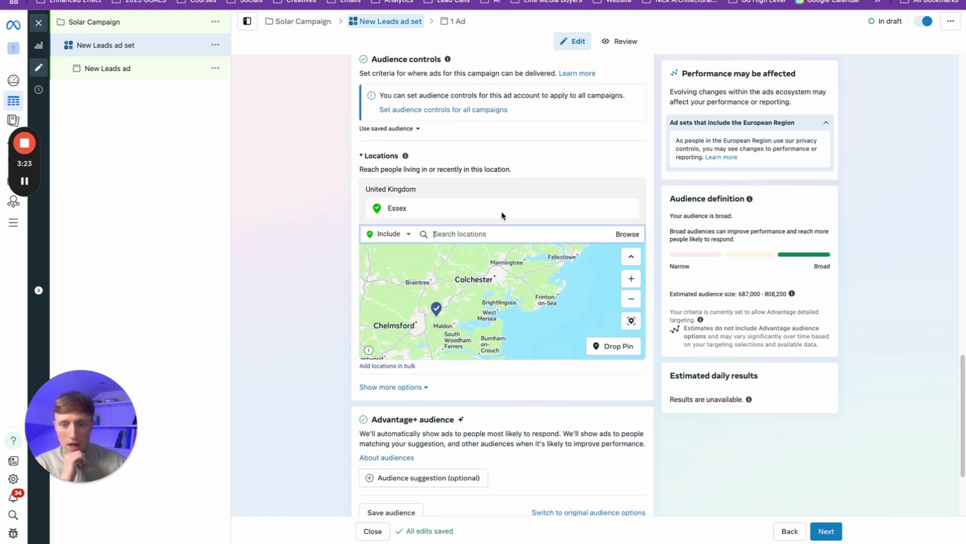
Step: Switch the ad set from Advantage+ audience to the original audience options, keeping the original audience
{"action": "scroll", "coordinate": [498, 394], "scroll_direction": "down", "scroll_amount": 2}
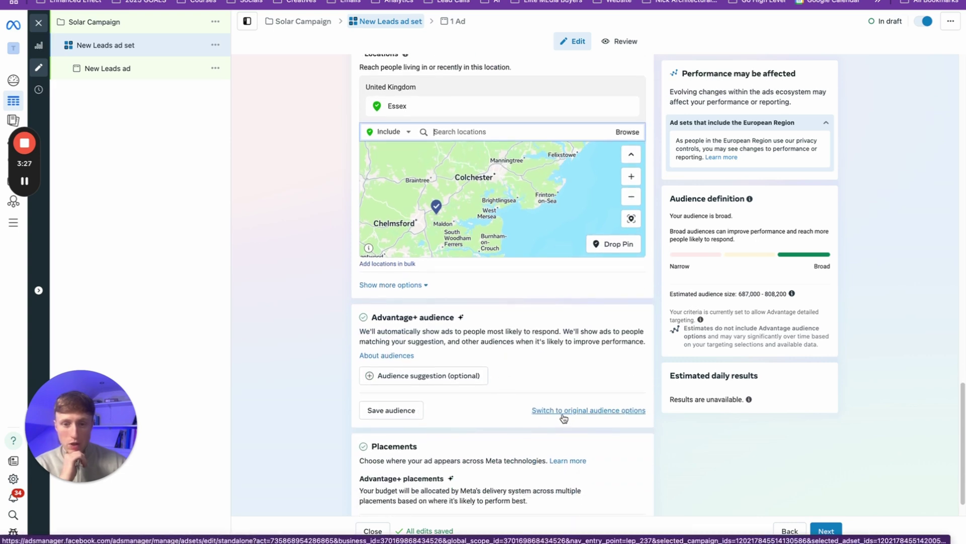
{"action": "left_click", "coordinate": [562, 411]}
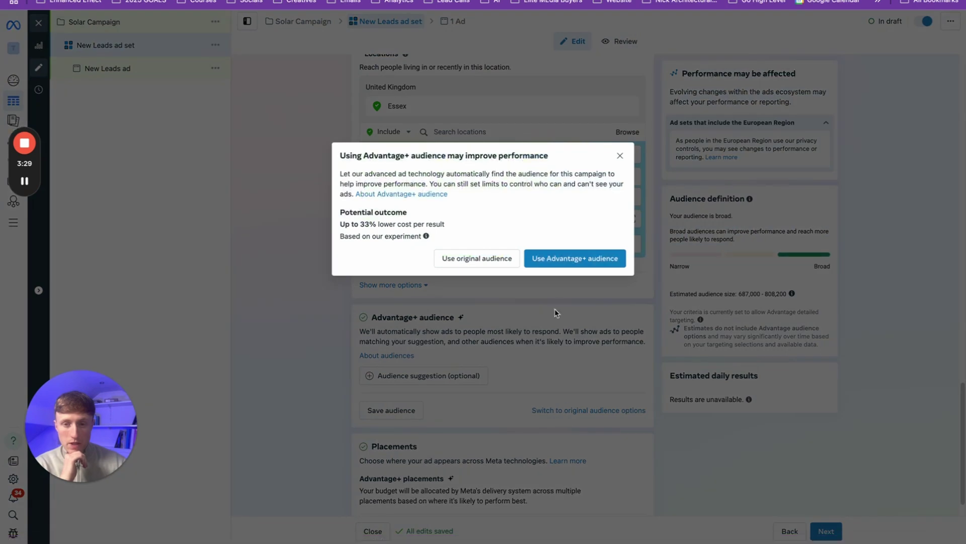
{"action": "left_click", "coordinate": [484, 256]}
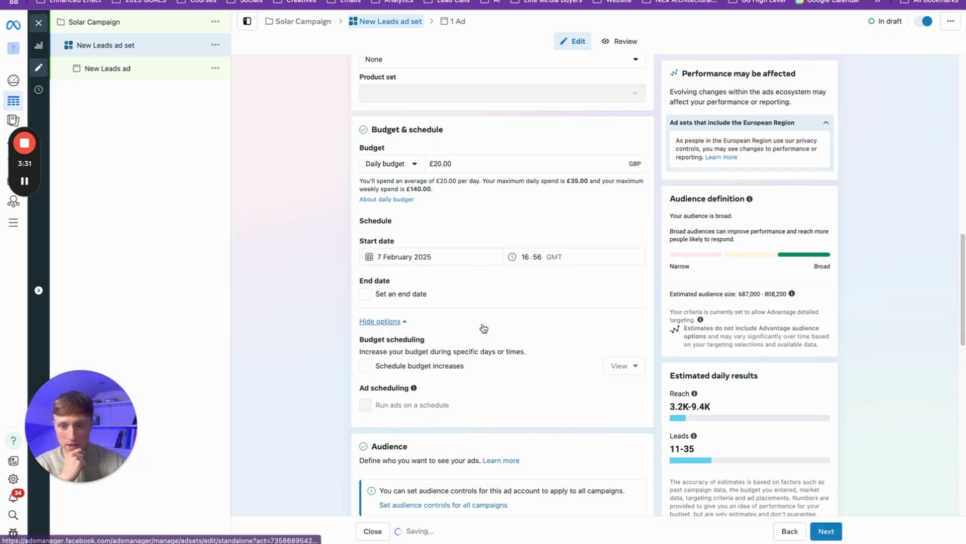
Step: Set the audience's minimum age to 27
{"action": "scroll", "coordinate": [483, 328], "scroll_direction": "down", "scroll_amount": 5}
{"action": "scroll", "coordinate": [483, 326], "scroll_direction": "down", "scroll_amount": 4}
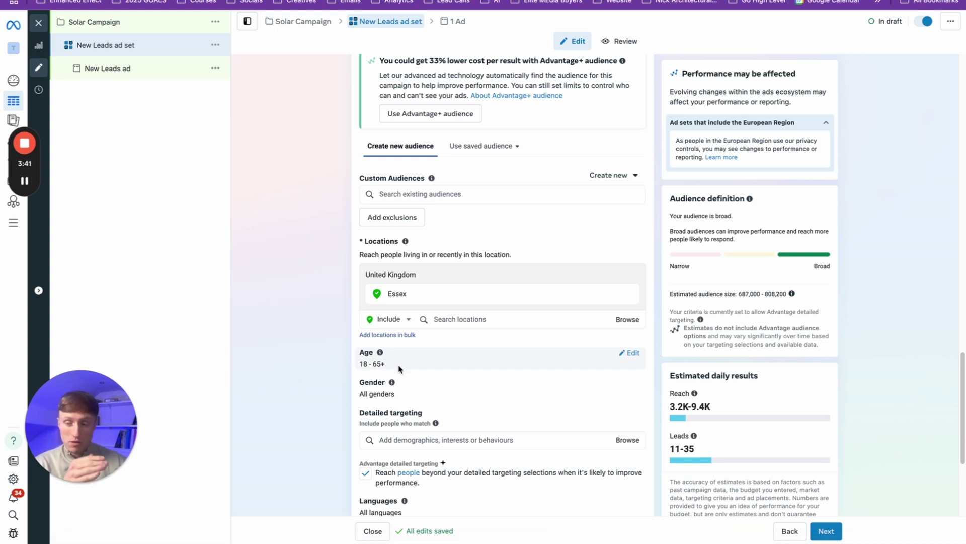
{"action": "left_click", "coordinate": [629, 353]}
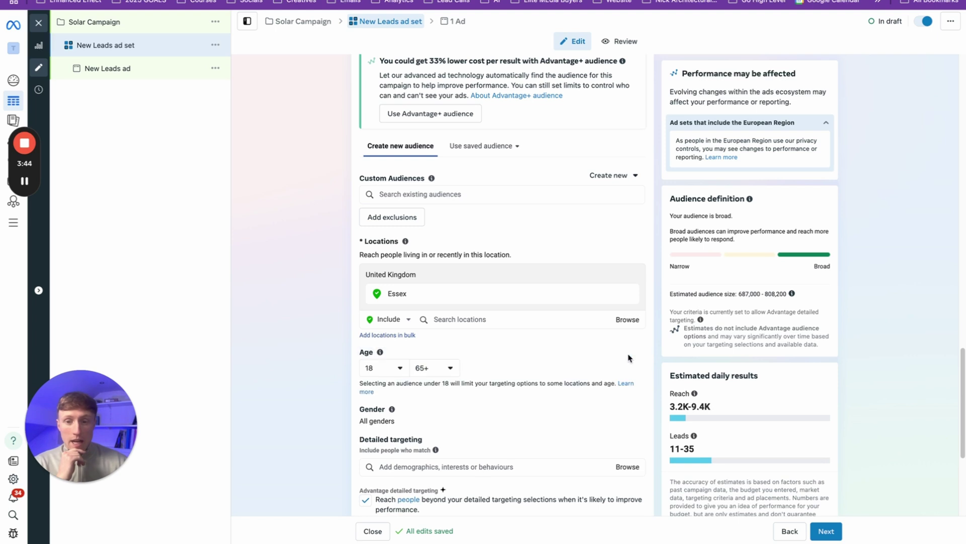
{"action": "left_click", "coordinate": [406, 372]}
{"action": "scroll", "coordinate": [409, 440], "scroll_direction": "down", "scroll_amount": 3}
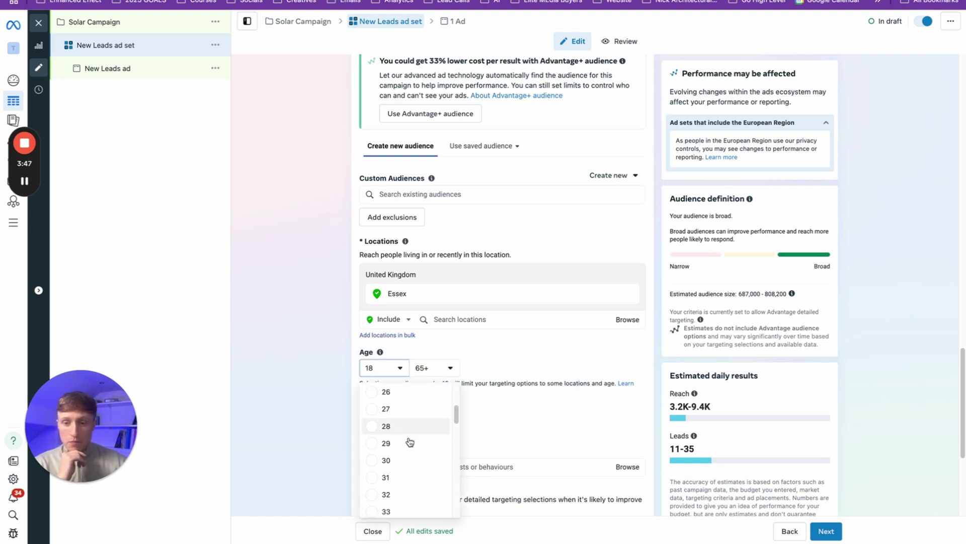
{"action": "left_click", "coordinate": [373, 411]}
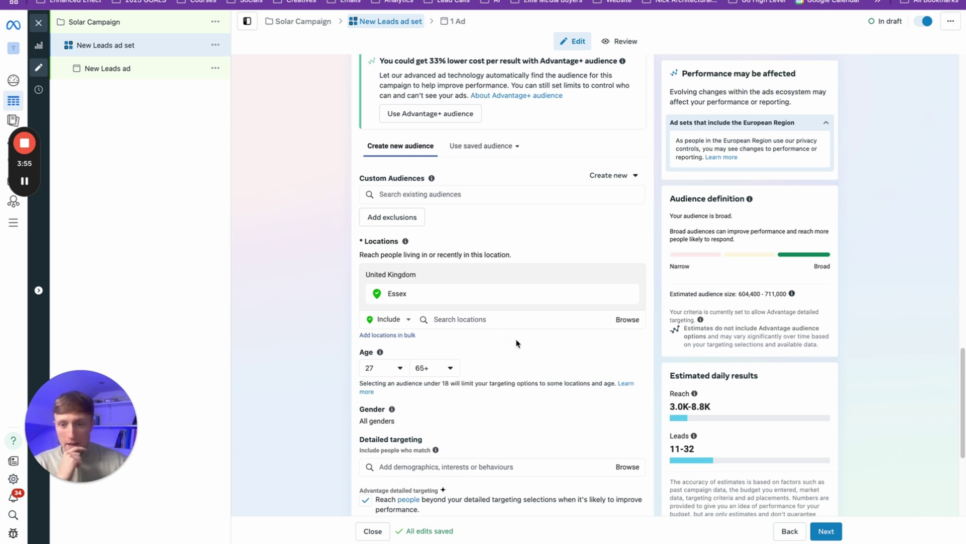
Step: Turn off Advantage detailed targeting so the ad set does not reach people beyond the detailed targeting selections
{"action": "scroll", "coordinate": [516, 341], "scroll_direction": "down", "scroll_amount": 3}
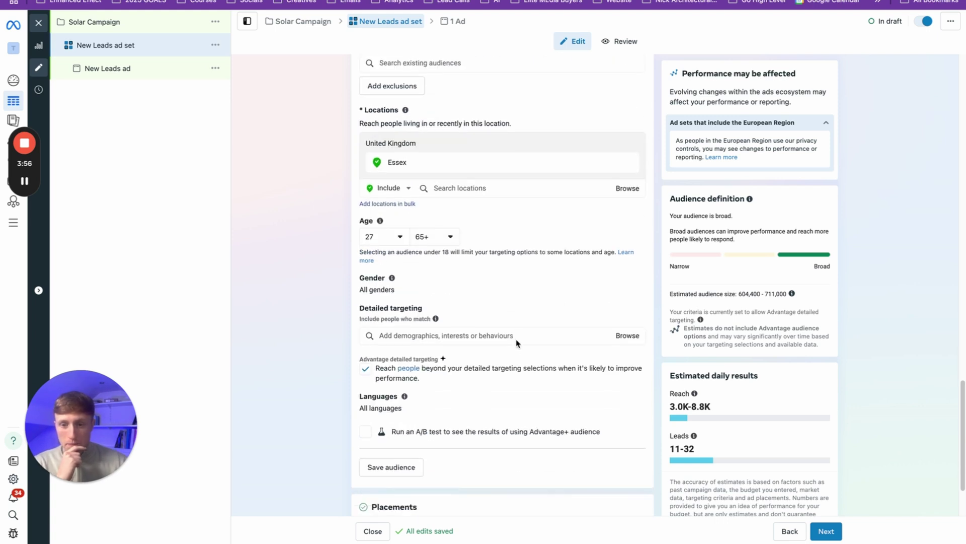
{"action": "left_click", "coordinate": [366, 372]}
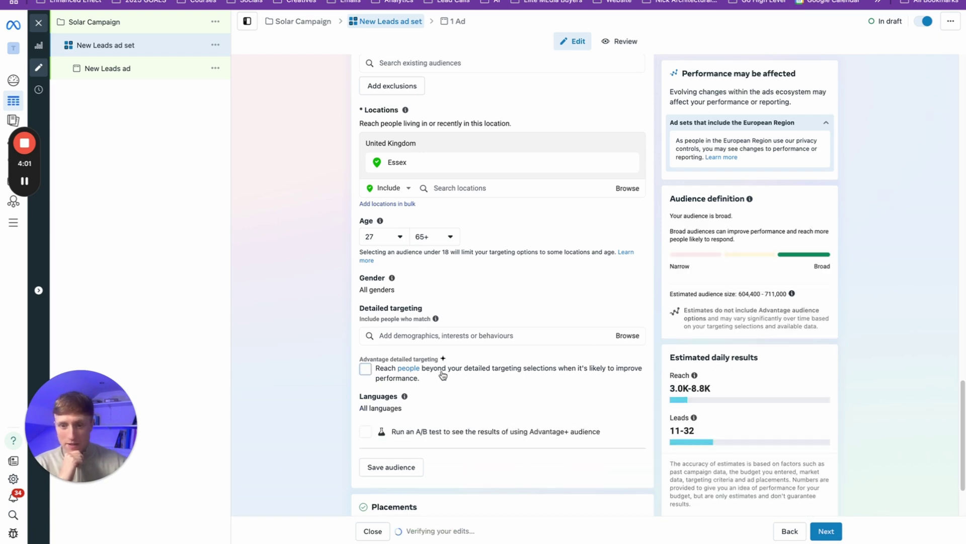
{"action": "scroll", "coordinate": [453, 379], "scroll_direction": "down", "scroll_amount": 1}
{"action": "scroll", "coordinate": [453, 378], "scroll_direction": "down", "scroll_amount": 2}
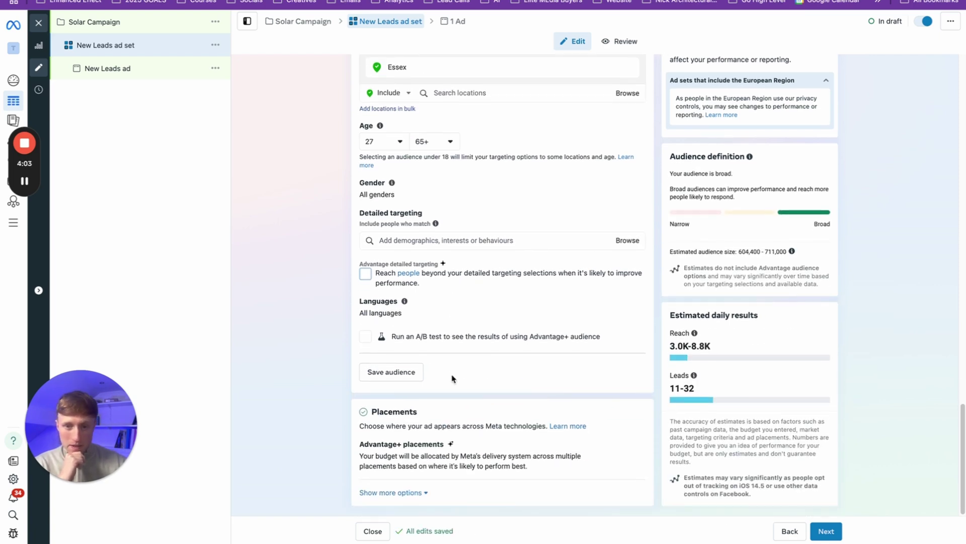
Step: Check the ad set's settings back up to the conversion location and close the editor without publishing the draft
{"action": "scroll", "coordinate": [452, 379], "scroll_direction": "up", "scroll_amount": 15}
{"action": "scroll", "coordinate": [452, 378], "scroll_direction": "up", "scroll_amount": 6}
{"action": "scroll", "coordinate": [452, 377], "scroll_direction": "up", "scroll_amount": 1}
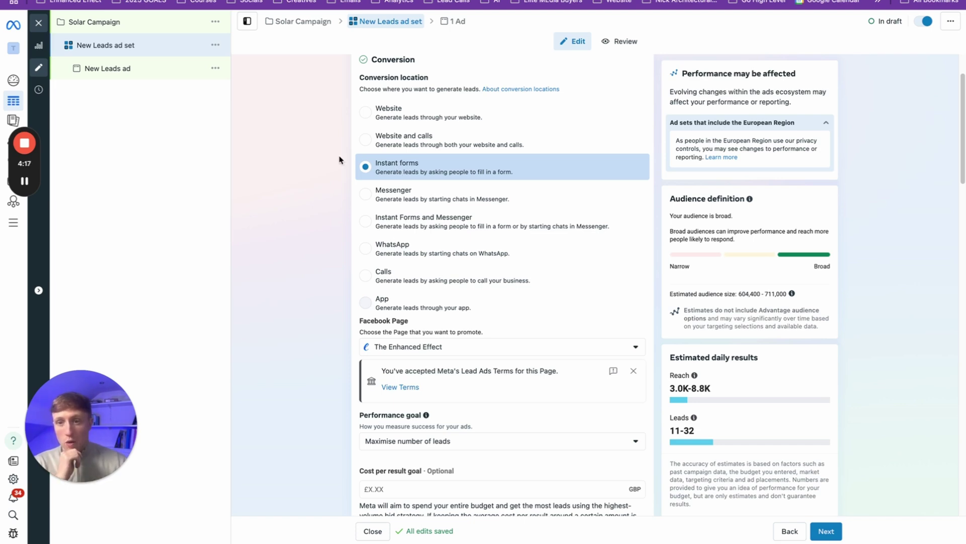
{"action": "left_click", "coordinate": [39, 24]}
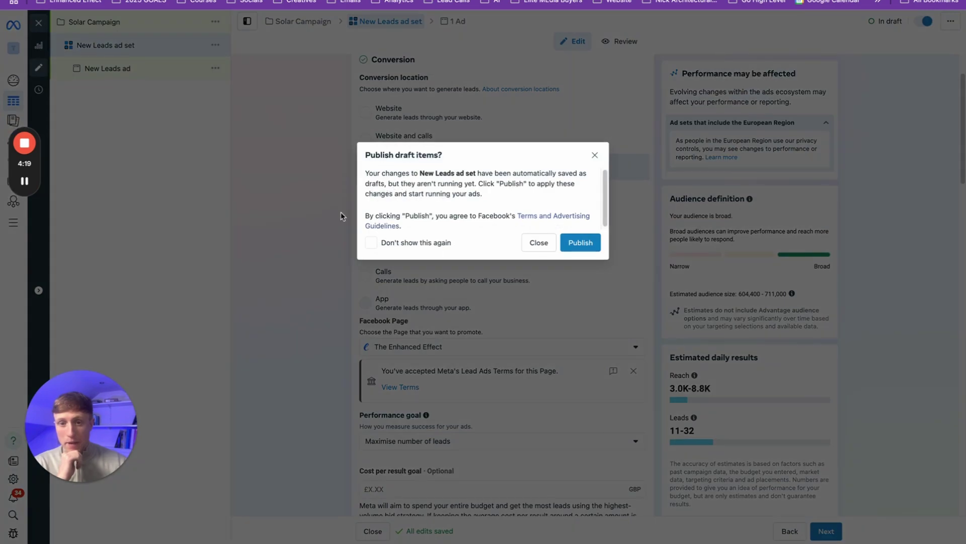
{"action": "left_click", "coordinate": [539, 244]}
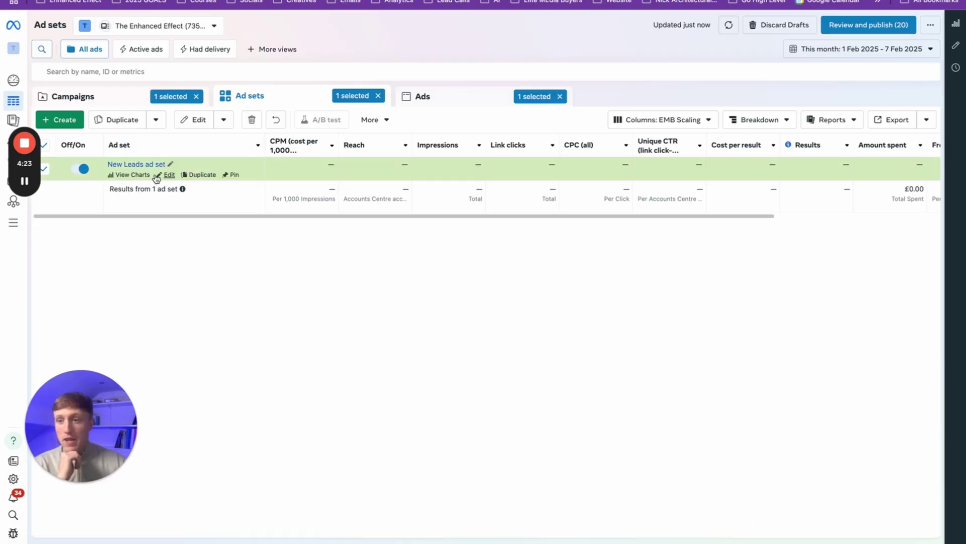
Step: Open Instant Forms from all tools and start a new lead form named "Solar Form"
{"action": "left_click", "coordinate": [16, 227]}
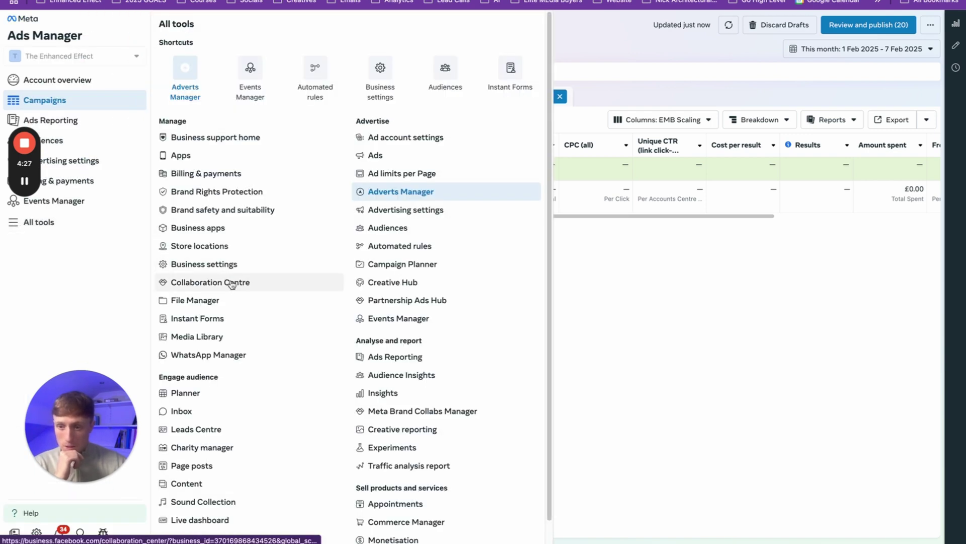
{"action": "left_click", "coordinate": [215, 319]}
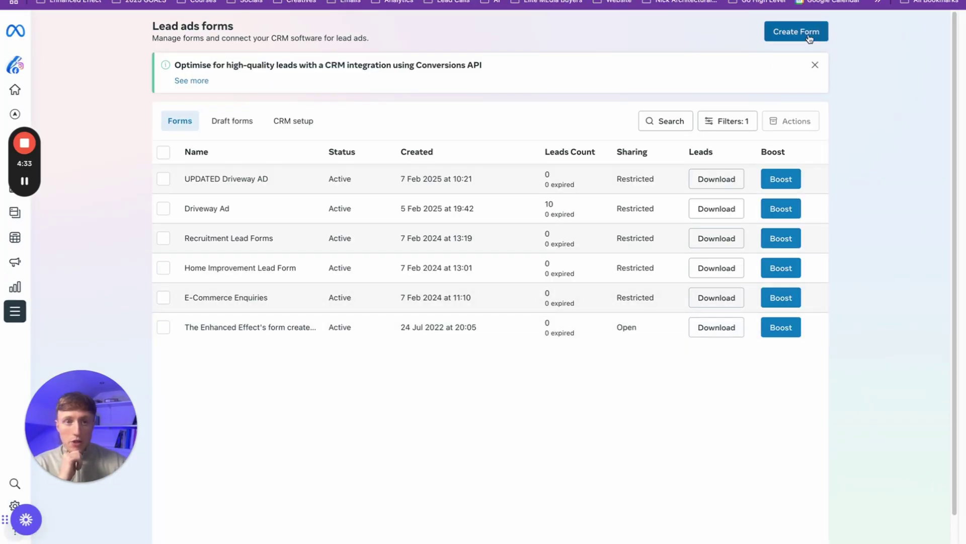
{"action": "left_click", "coordinate": [797, 31]}
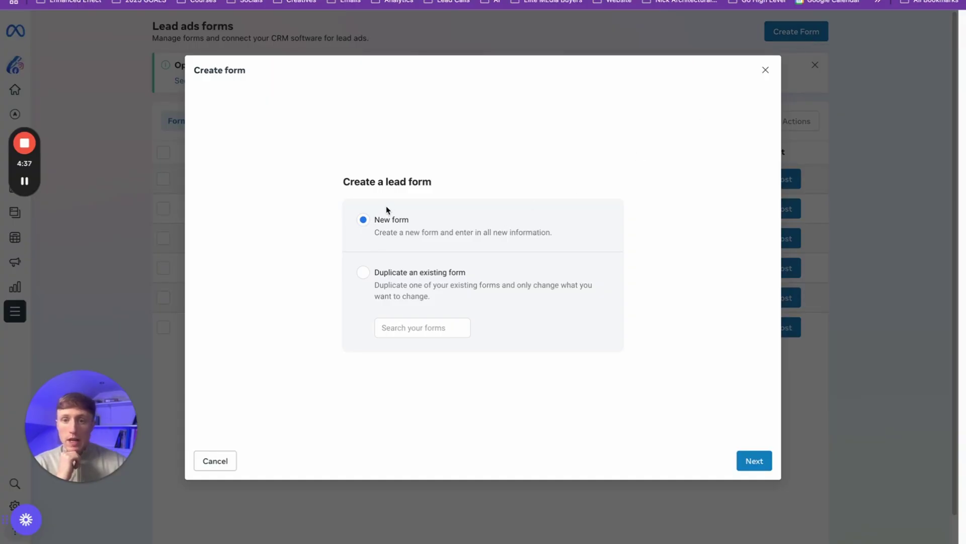
{"action": "left_click", "coordinate": [754, 460]}
{"action": "triple_click", "coordinate": [303, 144]}
{"action": "type", "text": "Solar Form"}
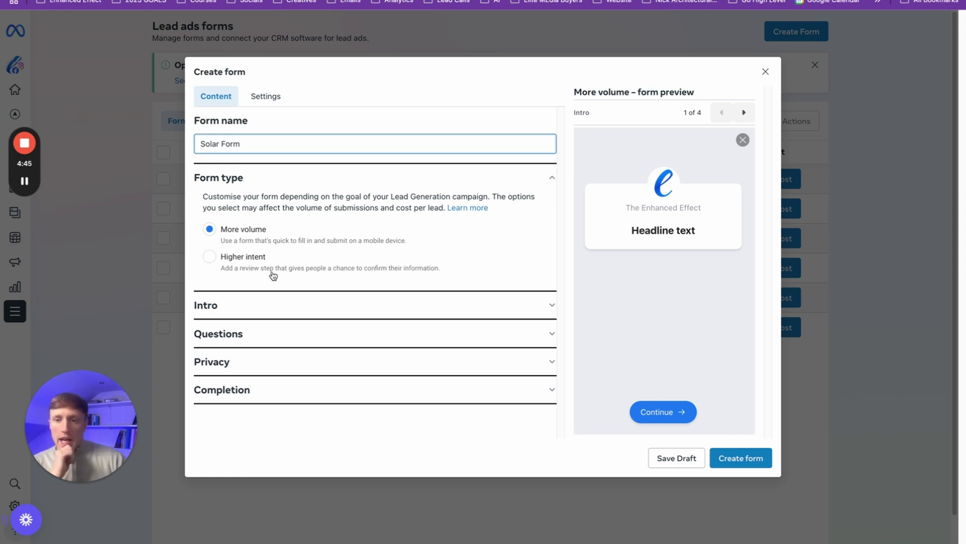
Step: Use the ad's image as the form intro's background and enter the greeting headline "Limited Availability. Act Fast!"
{"action": "left_click", "coordinate": [236, 312]}
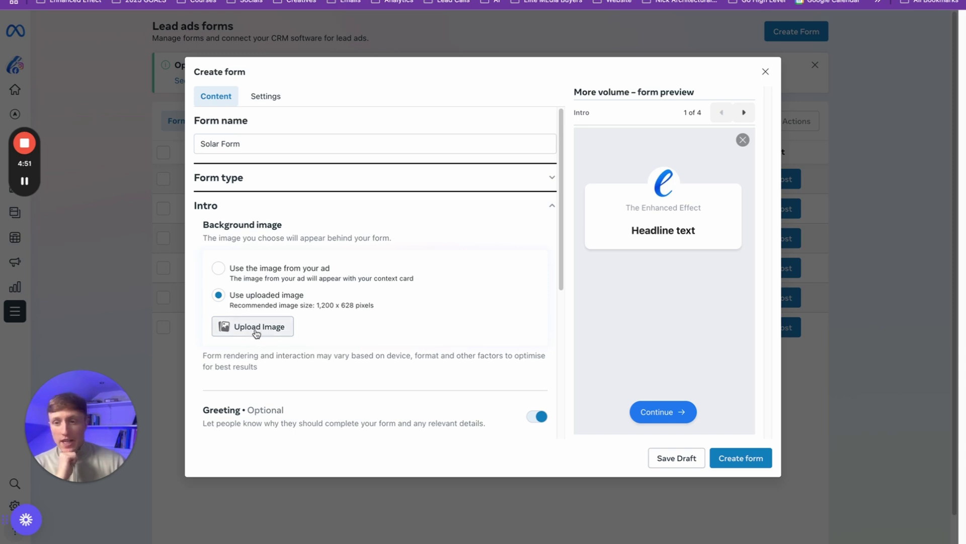
{"action": "left_click", "coordinate": [218, 269]}
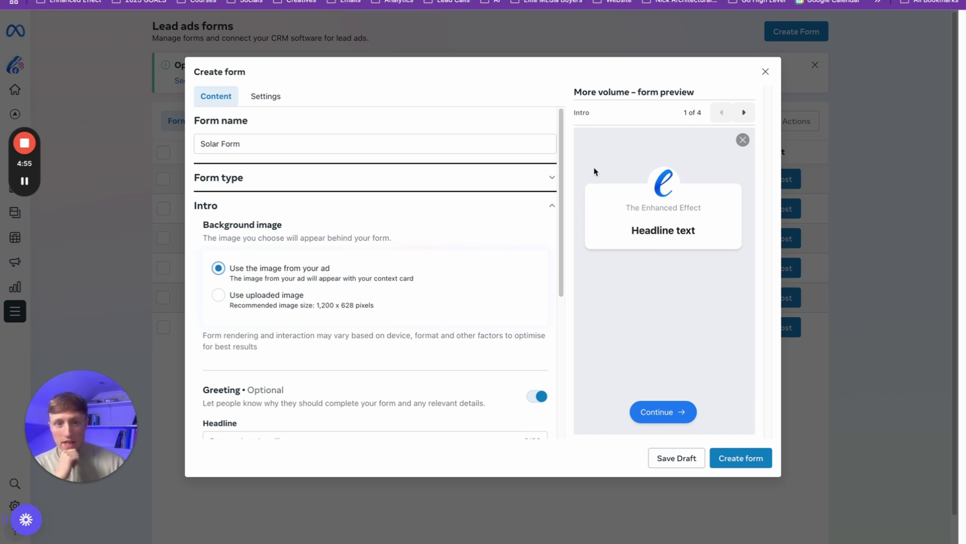
{"action": "scroll", "coordinate": [428, 266], "scroll_direction": "down", "scroll_amount": 3}
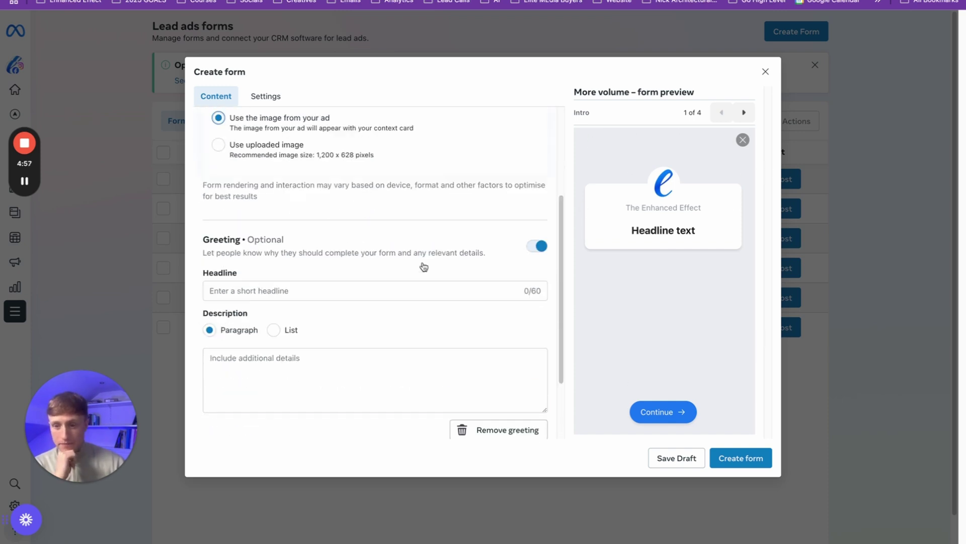
{"action": "left_click", "coordinate": [340, 292]}
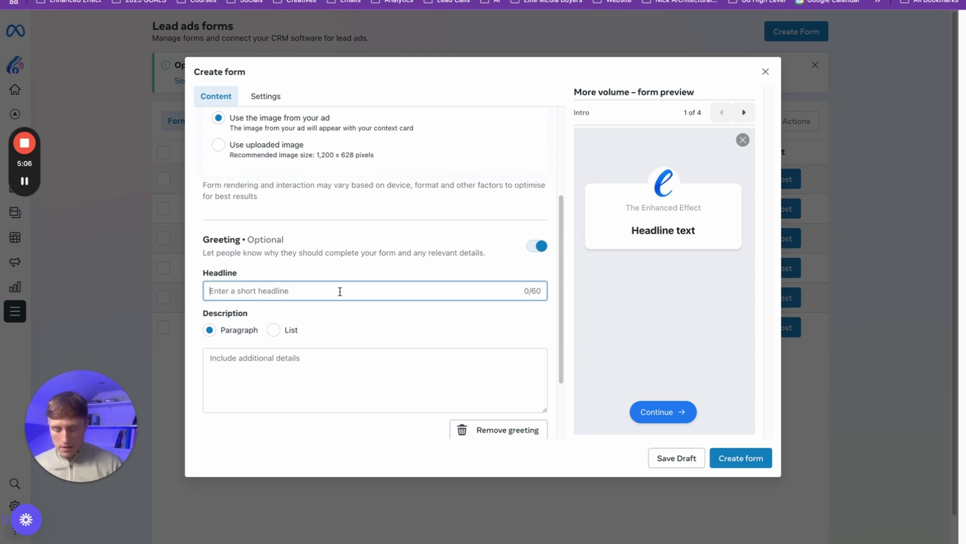
{"action": "type", "text": "Limited Availability "}
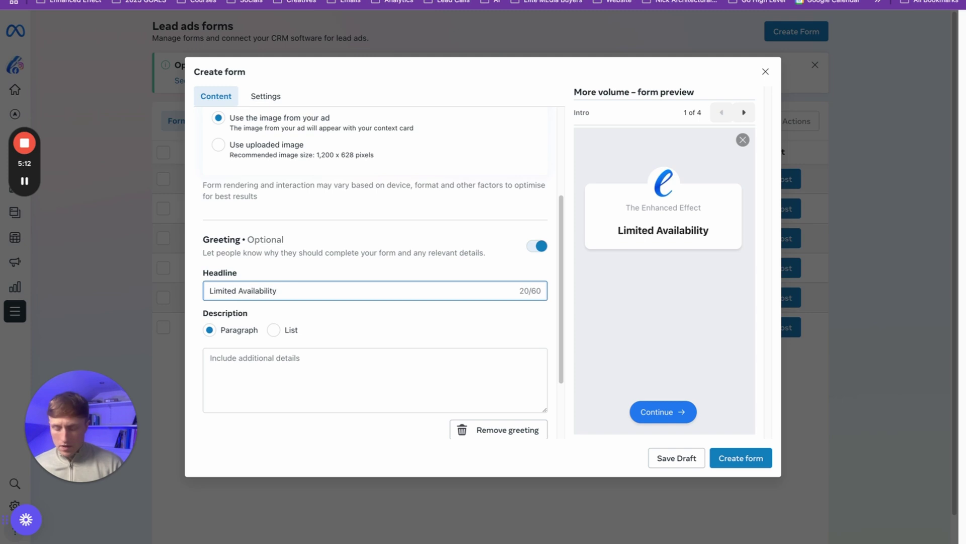
{"action": "type", "text": ". A"}
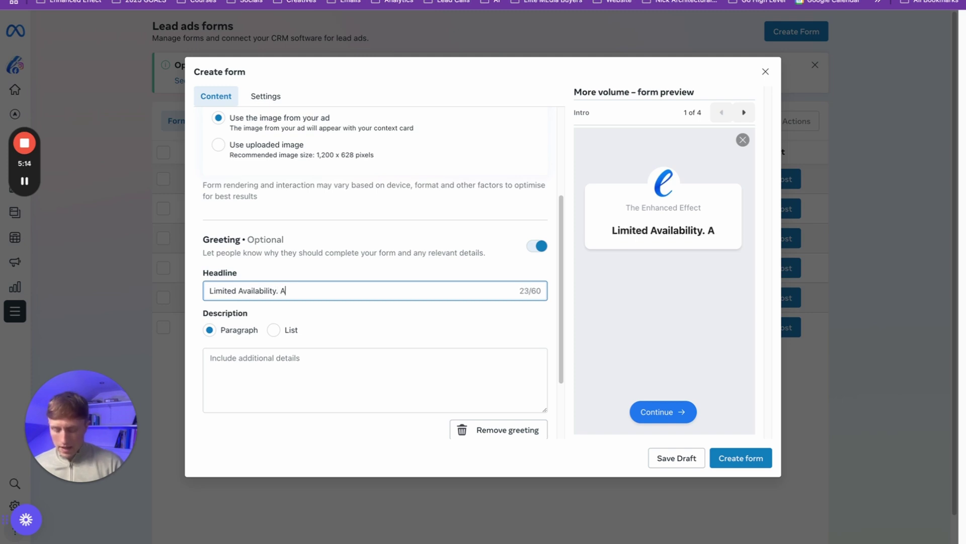
{"action": "type", "text": "ct Fast!"}
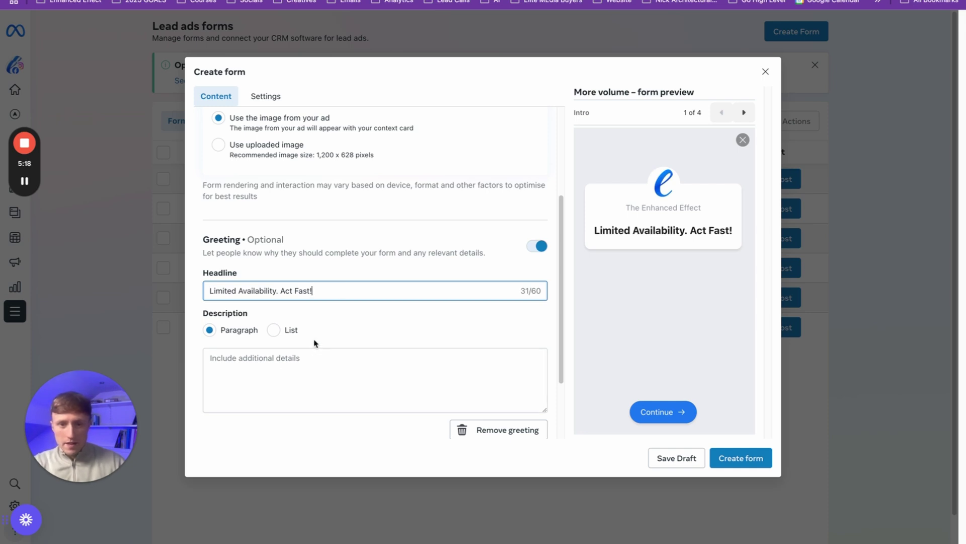
Step: Enter the greeting description "Fill in the details below and a member of the team will be in touch ASAP."
{"action": "left_click", "coordinate": [298, 361]}
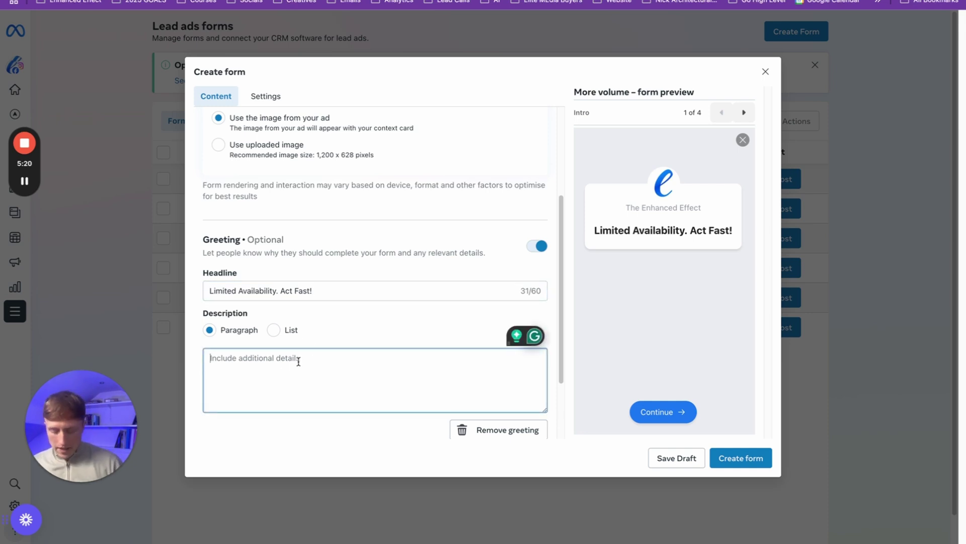
{"action": "type", "text": "Fill in "}
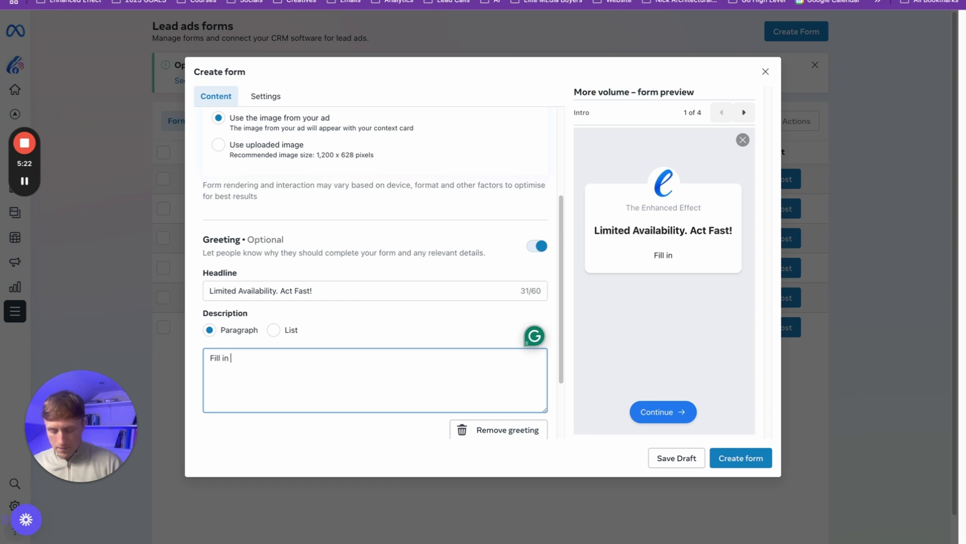
{"action": "type", "text": "the details be"}
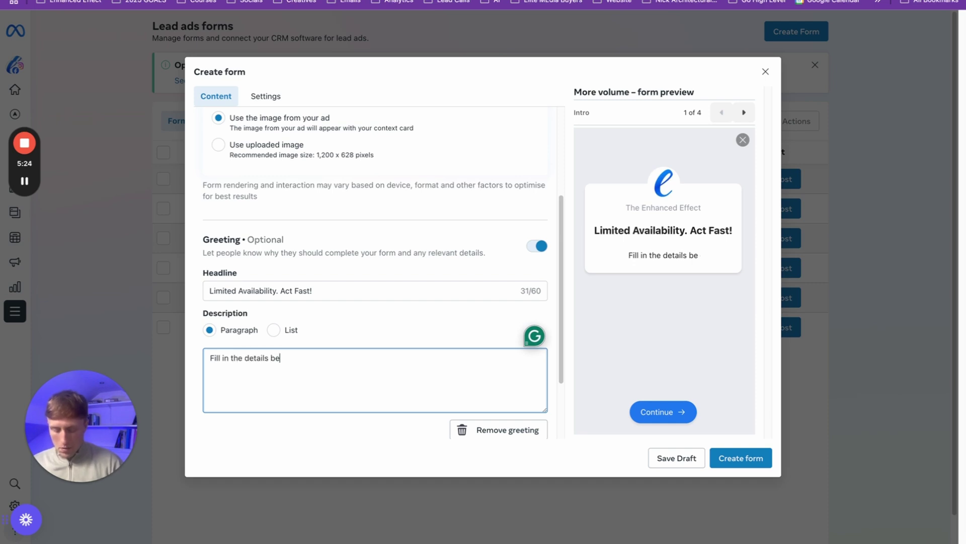
{"action": "type", "text": "low and a mem"}
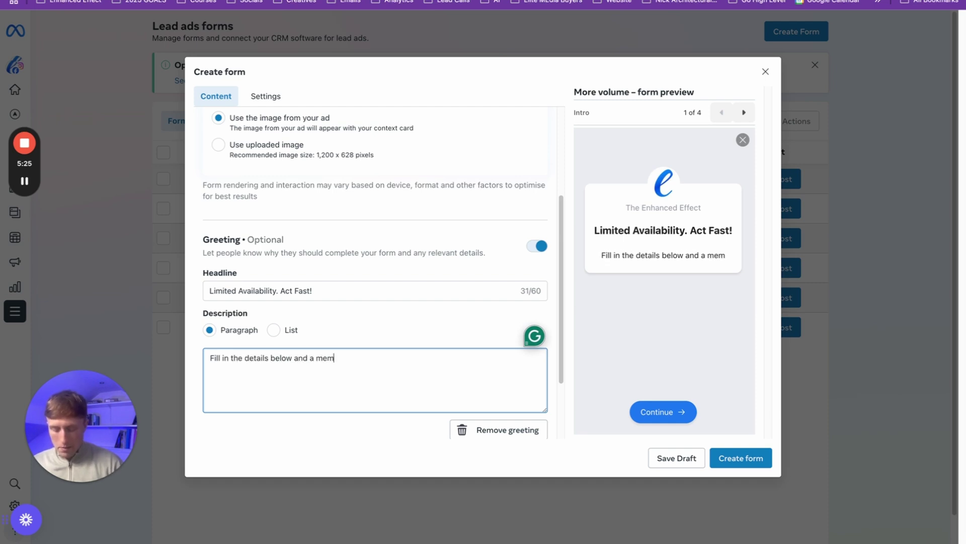
{"action": "type", "text": "ber of the team will be in touch ASAP."}
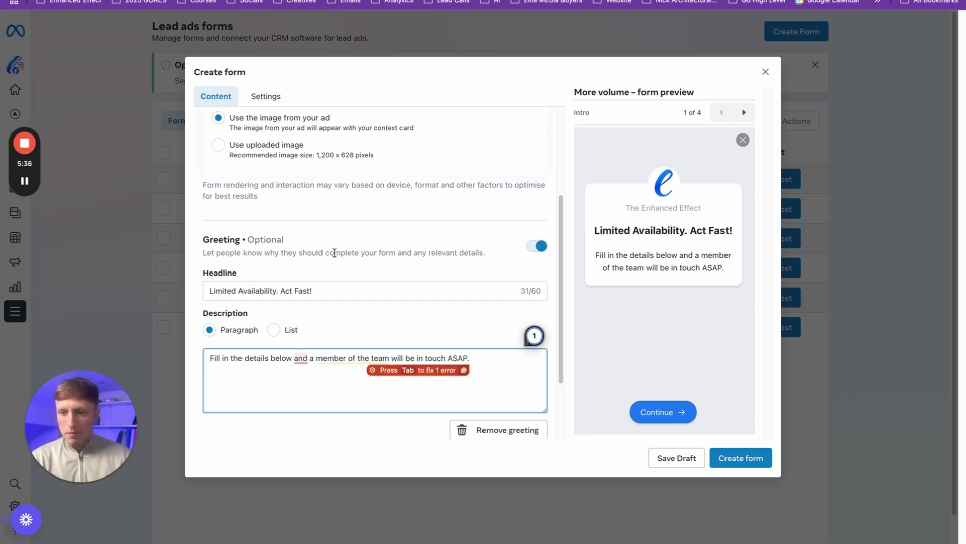
Step: Open the form's questions section and move Full name above Email in the prefill questions
{"action": "scroll", "coordinate": [325, 289], "scroll_direction": "down", "scroll_amount": 1}
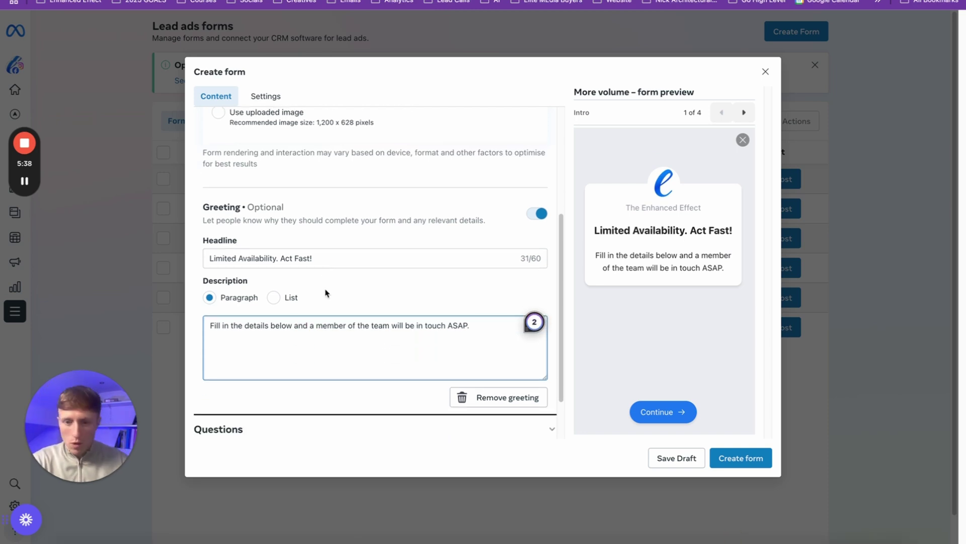
{"action": "scroll", "coordinate": [324, 293], "scroll_direction": "down", "scroll_amount": 2}
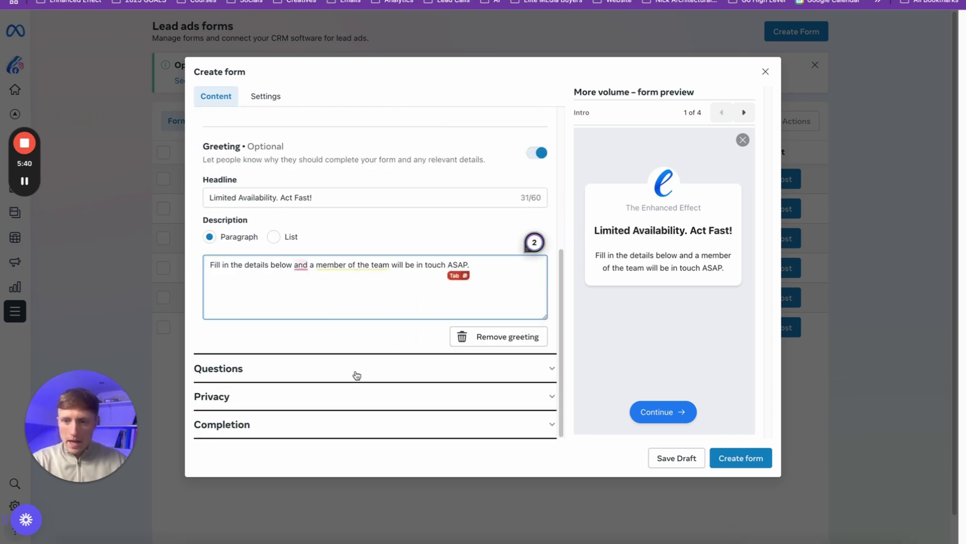
{"action": "left_click", "coordinate": [295, 369]}
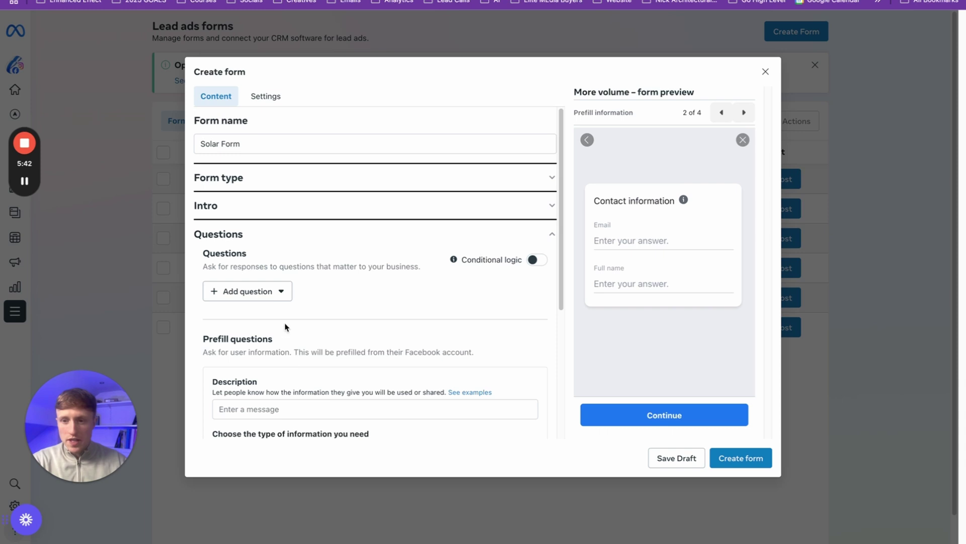
{"action": "scroll", "coordinate": [355, 330], "scroll_direction": "down", "scroll_amount": 3}
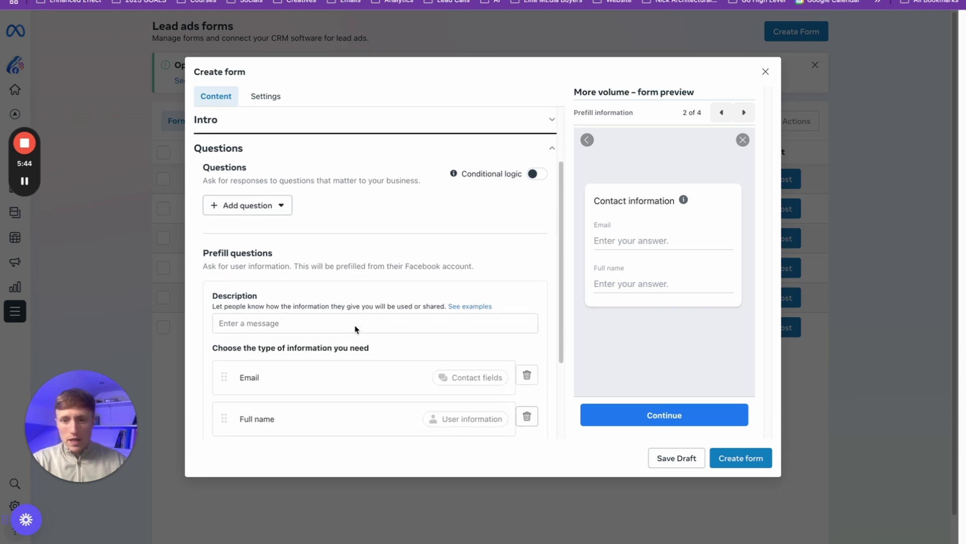
{"action": "left_click_drag", "start_coordinate": [224, 401], "coordinate": [224, 351]}
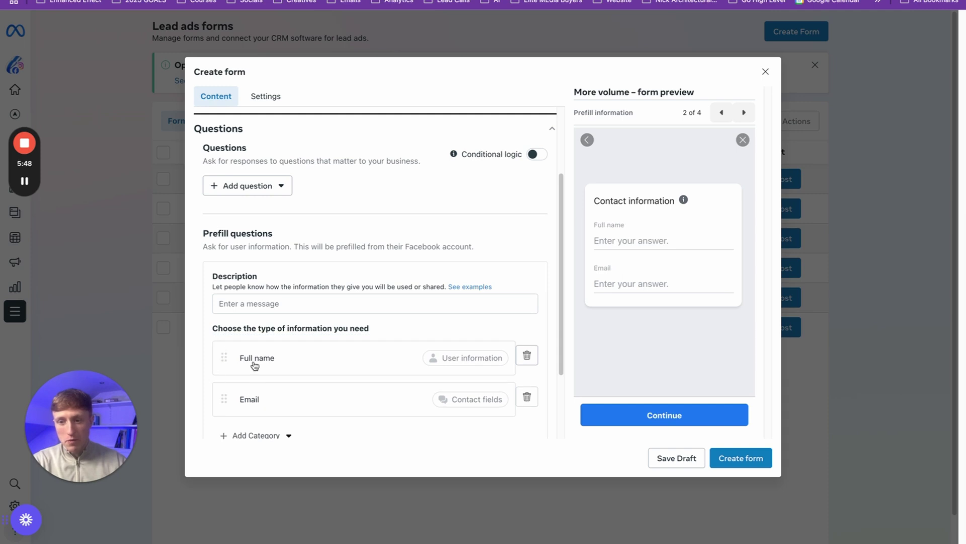
Step: Add the Phone number and Post code contact fields to the form's prefill questions
{"action": "left_click", "coordinate": [253, 436]}
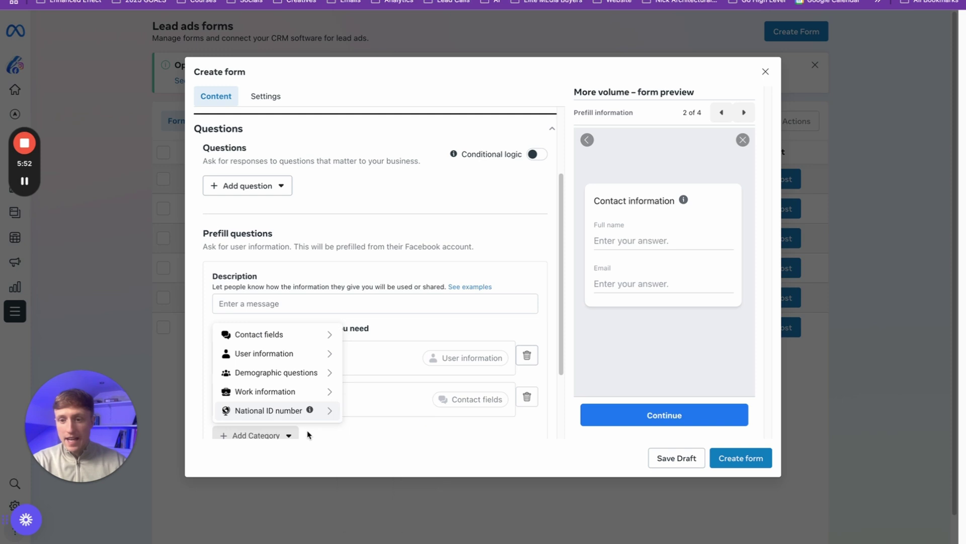
{"action": "scroll", "coordinate": [305, 433], "scroll_direction": "down", "scroll_amount": 1}
{"action": "left_click", "coordinate": [268, 405]}
{"action": "mouse_move", "coordinate": [278, 427]}
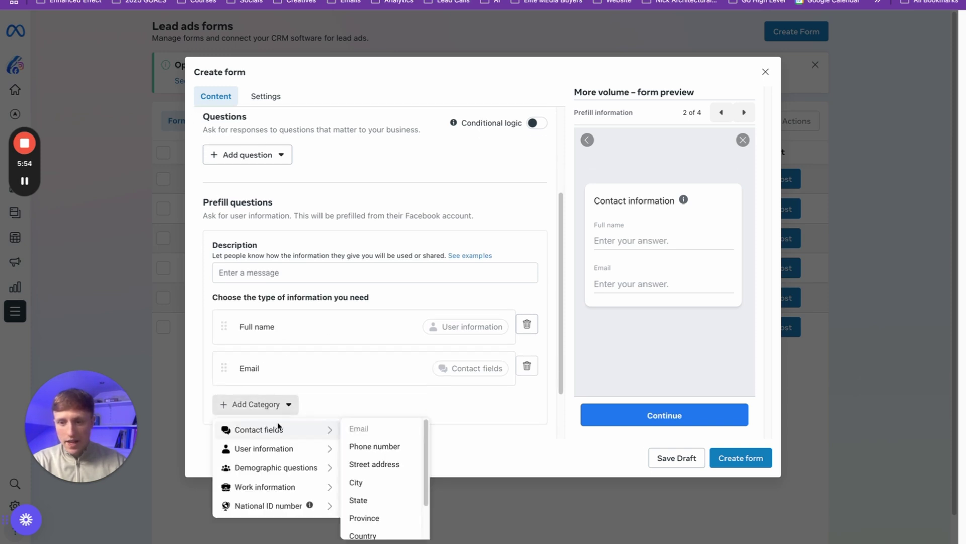
{"action": "left_click", "coordinate": [373, 447]}
{"action": "scroll", "coordinate": [347, 428], "scroll_direction": "down", "scroll_amount": 3}
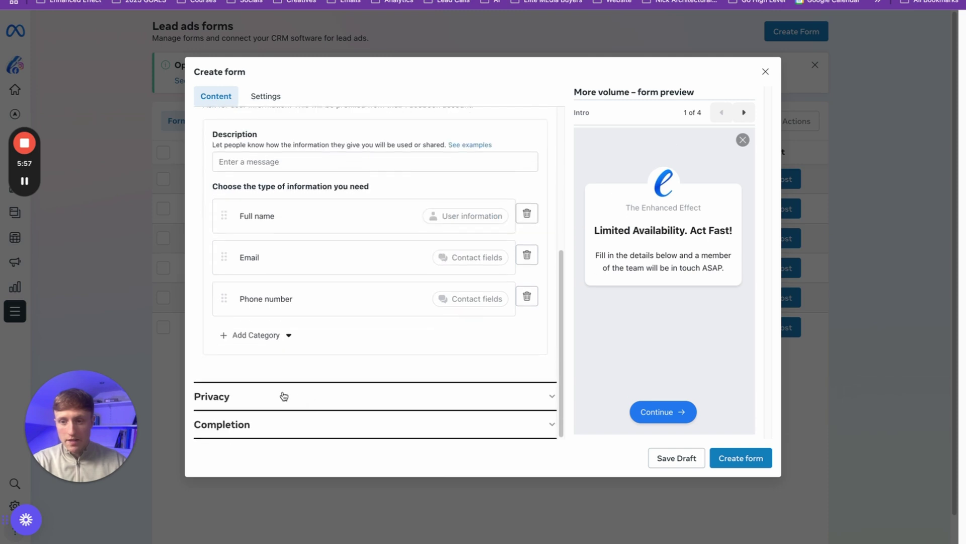
{"action": "left_click", "coordinate": [270, 340]}
{"action": "mouse_move", "coordinate": [277, 363]}
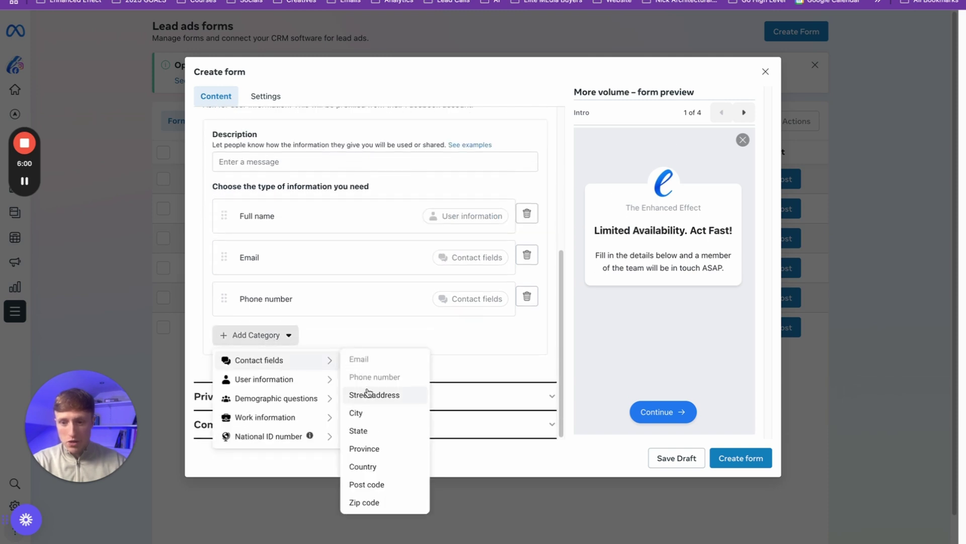
{"action": "left_click", "coordinate": [368, 485]}
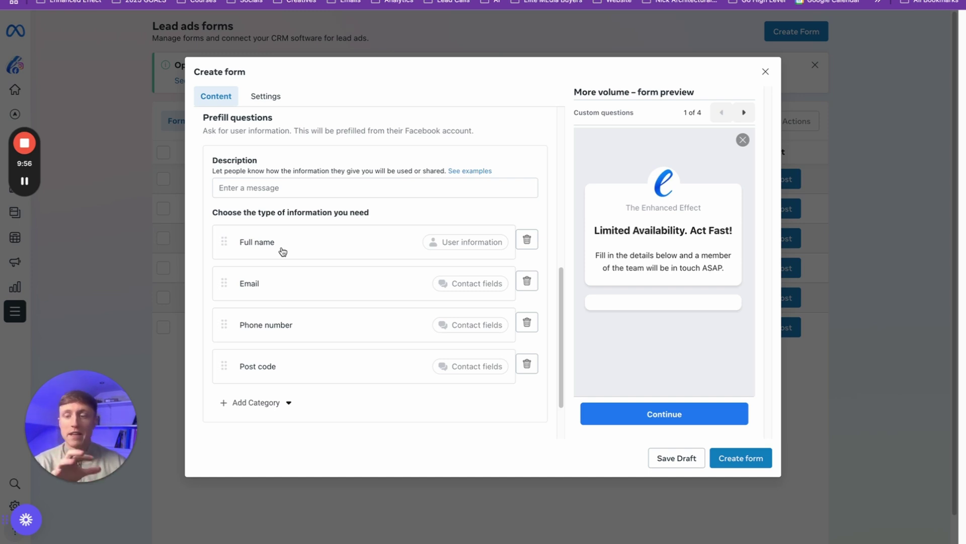
Step: Delete the blank multiple-choice question from the form's custom questions
{"action": "scroll", "coordinate": [283, 252], "scroll_direction": "up", "scroll_amount": 3}
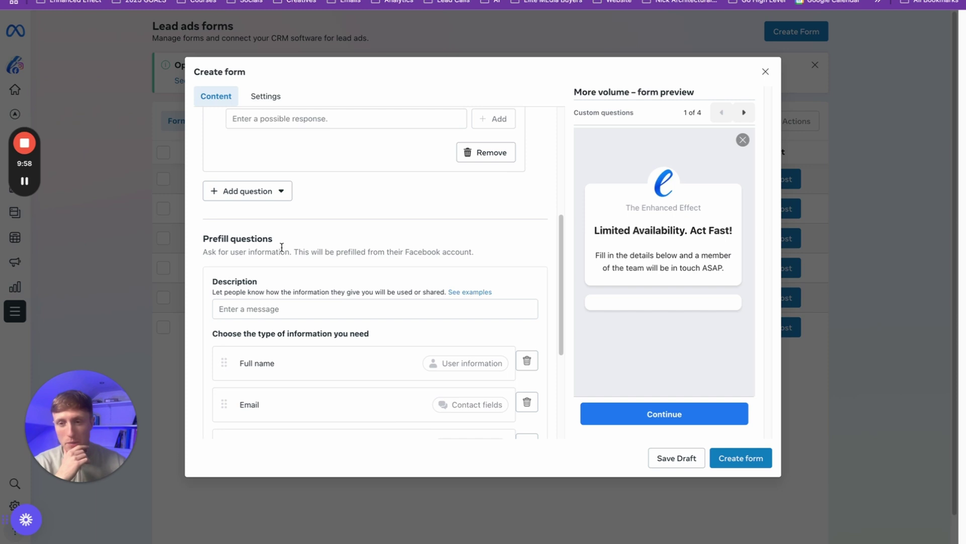
{"action": "scroll", "coordinate": [282, 247], "scroll_direction": "up", "scroll_amount": 5}
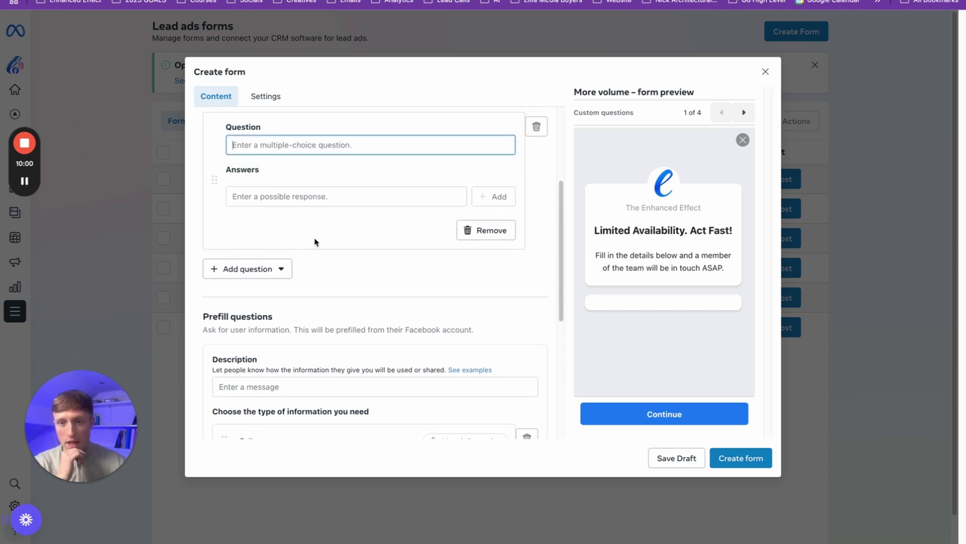
{"action": "left_click", "coordinate": [536, 225]}
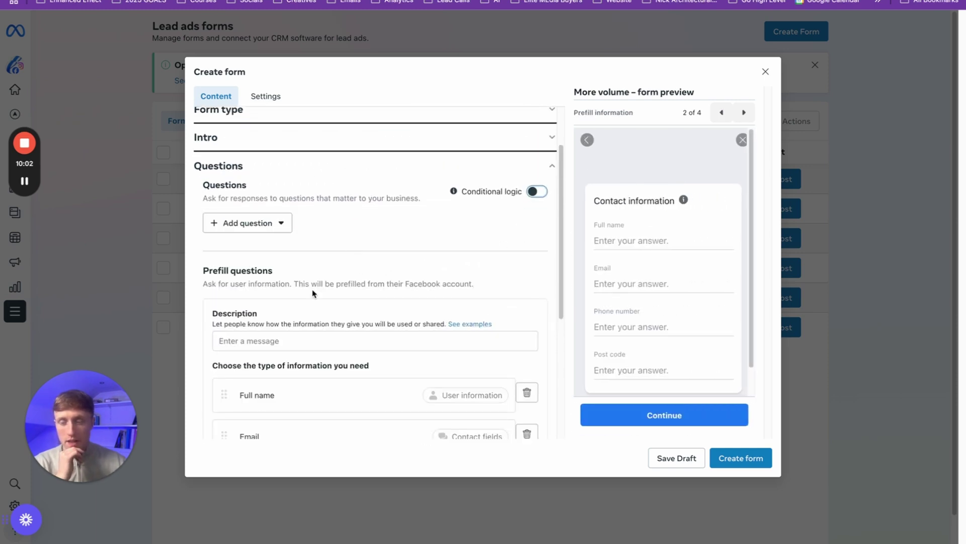
Step: Add a multiple-choice question copied from the Google Docs document: "Are you the homeowner and ready to install solar within the next 3 months?"
{"action": "left_click", "coordinate": [267, 224]}
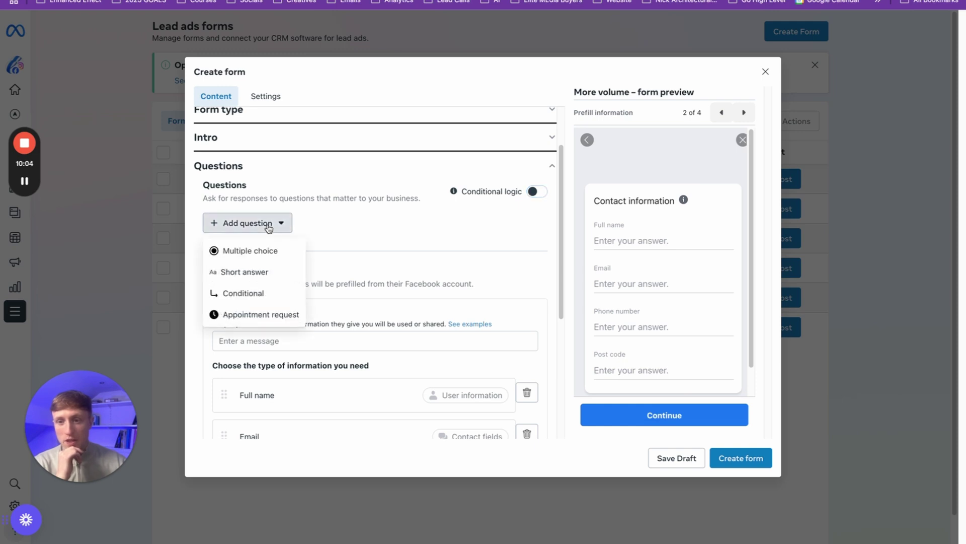
{"action": "left_click", "coordinate": [252, 255]}
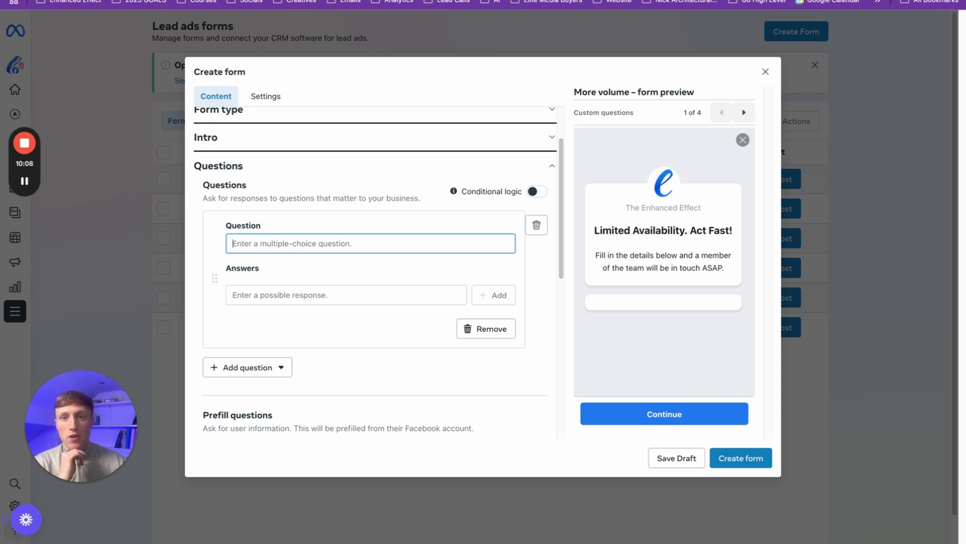
{"action": "left_click", "coordinate": [363, 0]}
{"action": "triple_click", "coordinate": [332, 325]}
{"action": "key", "text": "ctrl+c"}
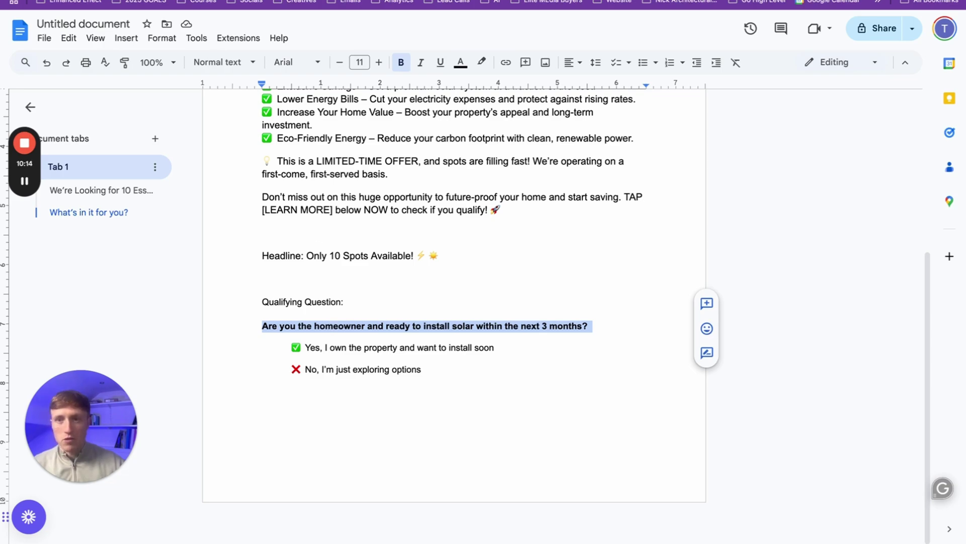
{"action": "key", "text": "ctrl+shift+Tab"}
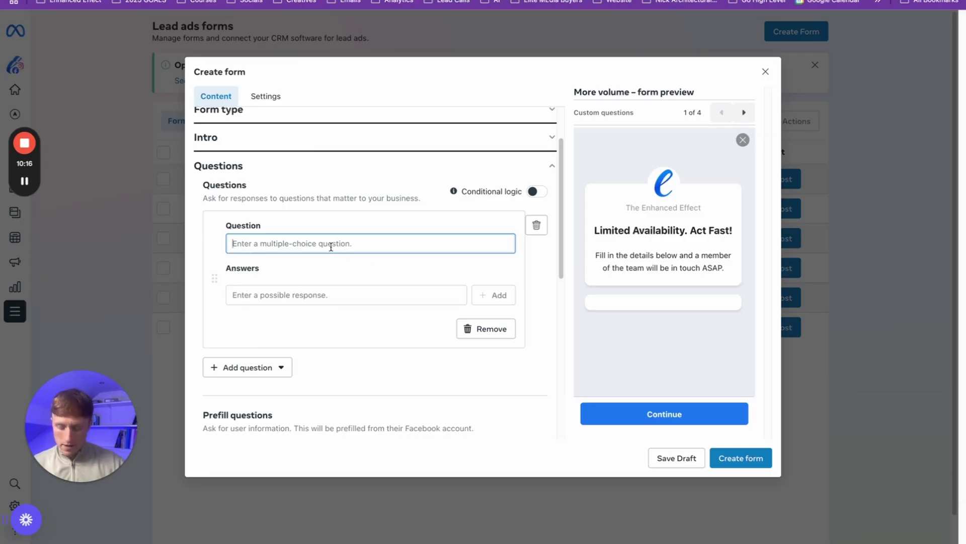
{"action": "key", "text": "ctrl+v"}
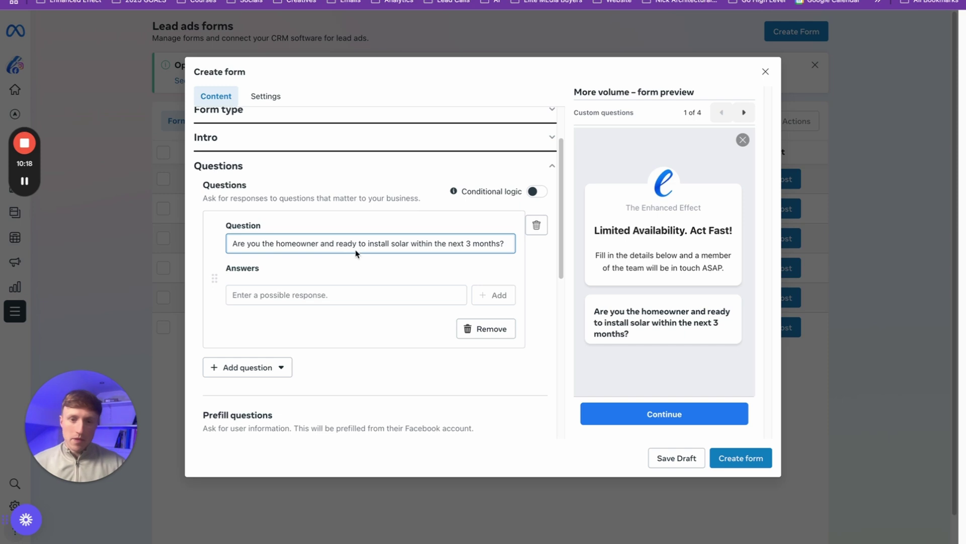
Step: Copy "Yes, I own the property and want to install soon" from the Google Docs document and add it as the question's first answer
{"action": "left_click", "coordinate": [333, 296]}
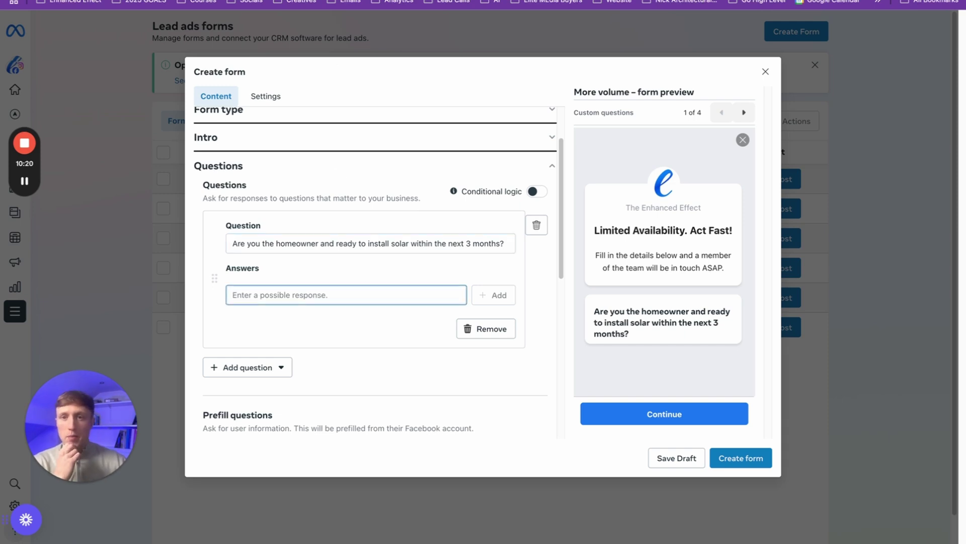
{"action": "key", "text": "ctrl+Tab"}
{"action": "left_click_drag", "start_coordinate": [305, 351], "coordinate": [496, 340]}
{"action": "key", "text": "ctrl+c"}
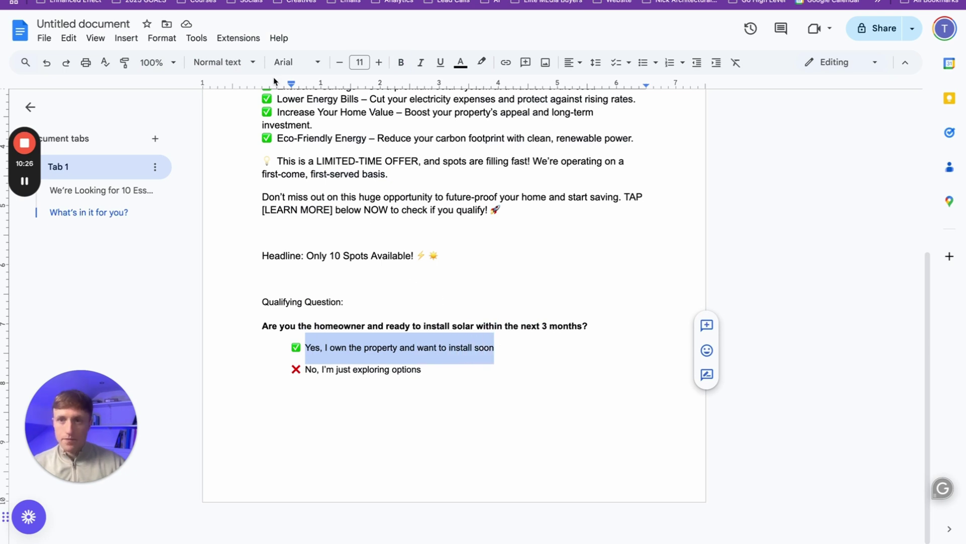
{"action": "key", "text": "ctrl+shift+Tab"}
{"action": "key", "text": "ctrl+v"}
{"action": "left_click", "coordinate": [496, 296]}
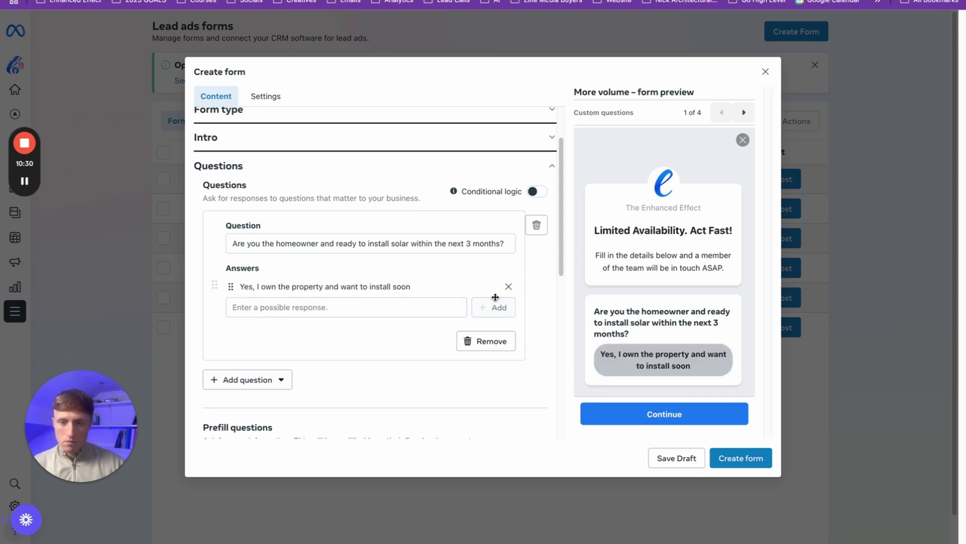
Step: Copy "No, I'm just exploring options" from the Google Docs document and add it as the question's second answer
{"action": "left_click", "coordinate": [380, 306]}
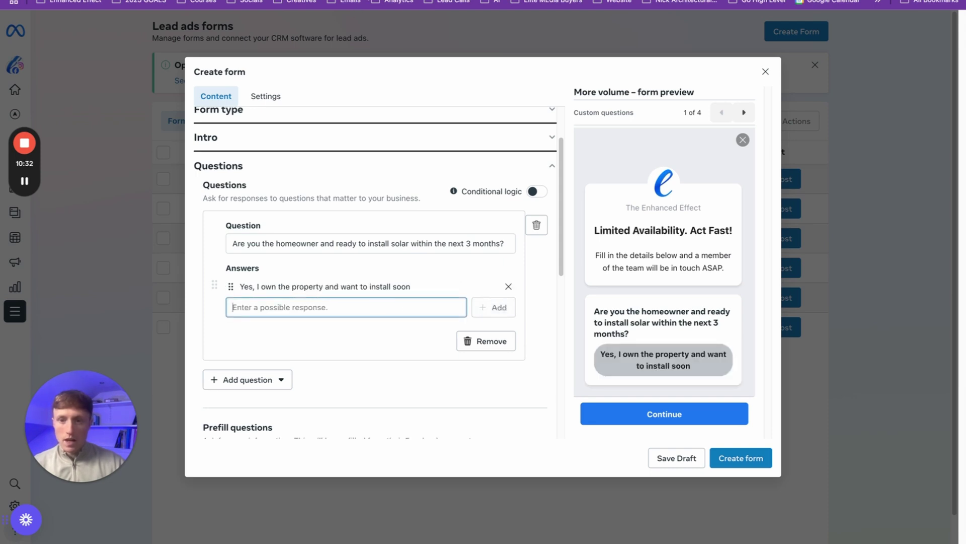
{"action": "left_click", "coordinate": [397, 0]}
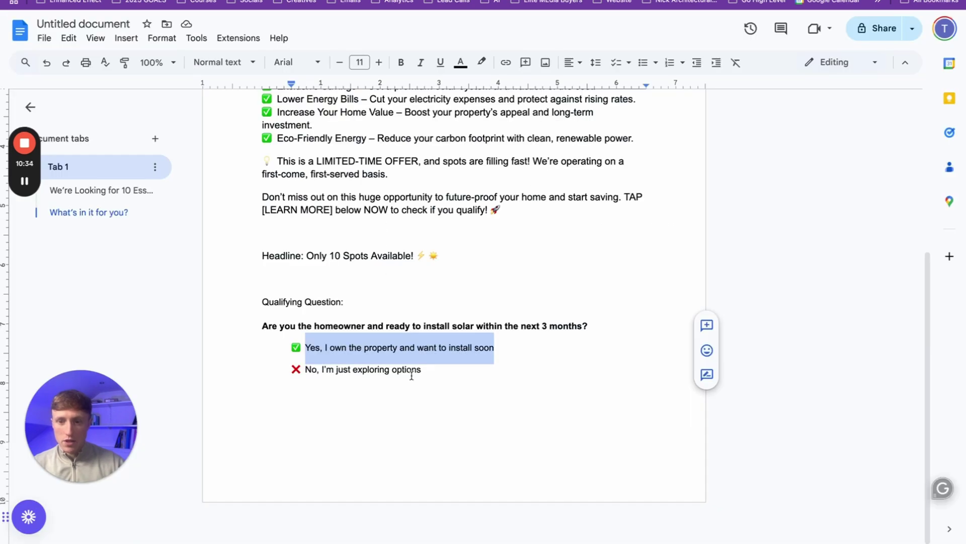
{"action": "left_click_drag", "start_coordinate": [424, 368], "coordinate": [305, 365]}
{"action": "key", "text": "ctrl+c"}
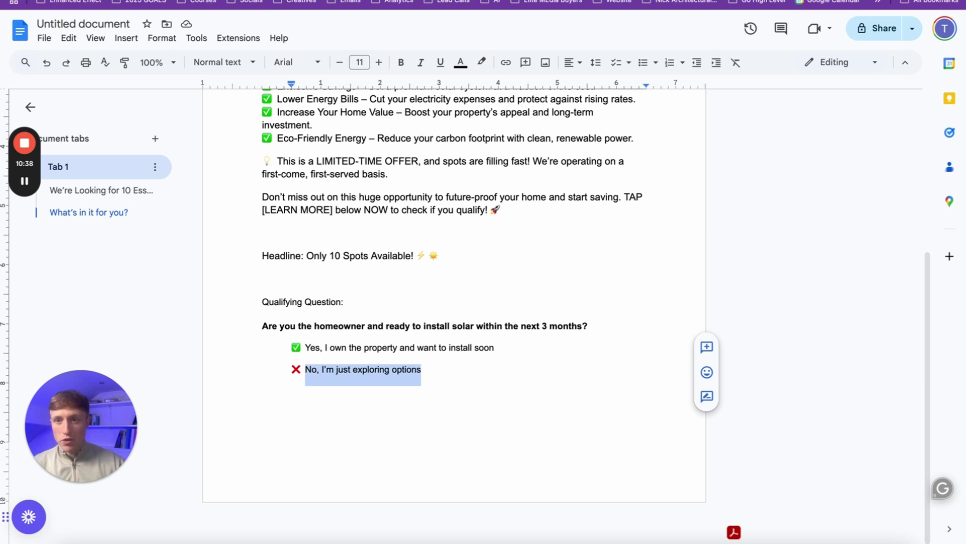
{"action": "key", "text": "ctrl+Tab"}
{"action": "key", "text": "ctrl+v"}
{"action": "left_click", "coordinate": [500, 308]}
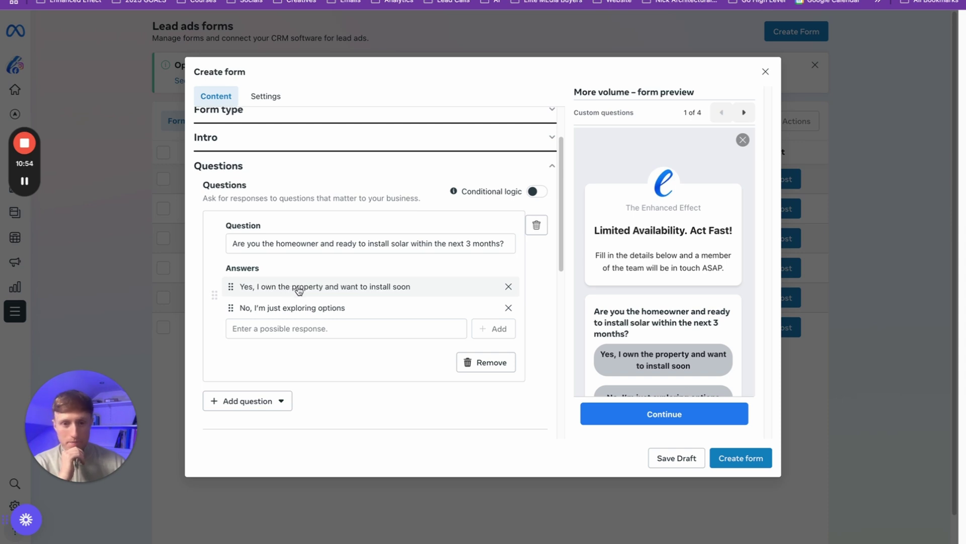
{"action": "scroll", "coordinate": [299, 290], "scroll_direction": "down", "scroll_amount": 4}
{"action": "scroll", "coordinate": [301, 293], "scroll_direction": "down", "scroll_amount": 5}
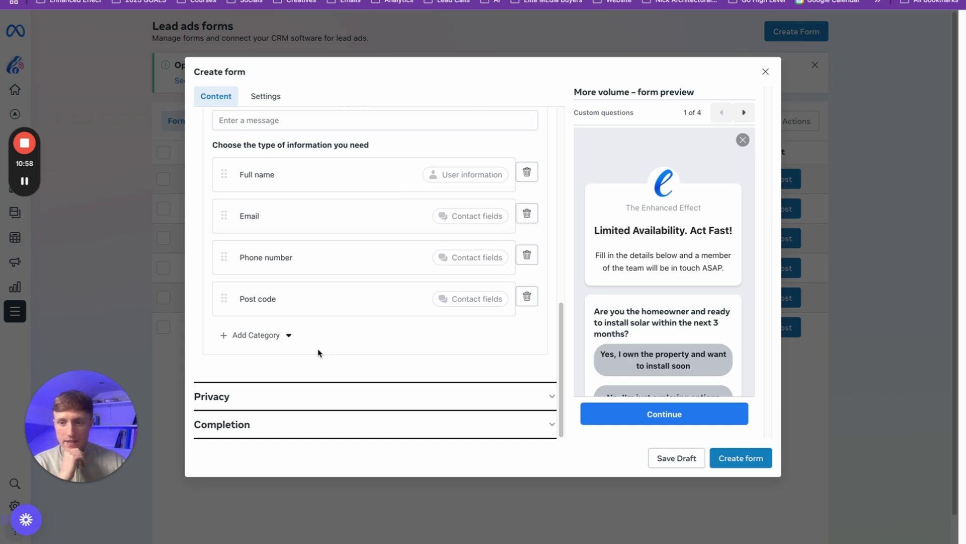
{"action": "left_click", "coordinate": [286, 403]}
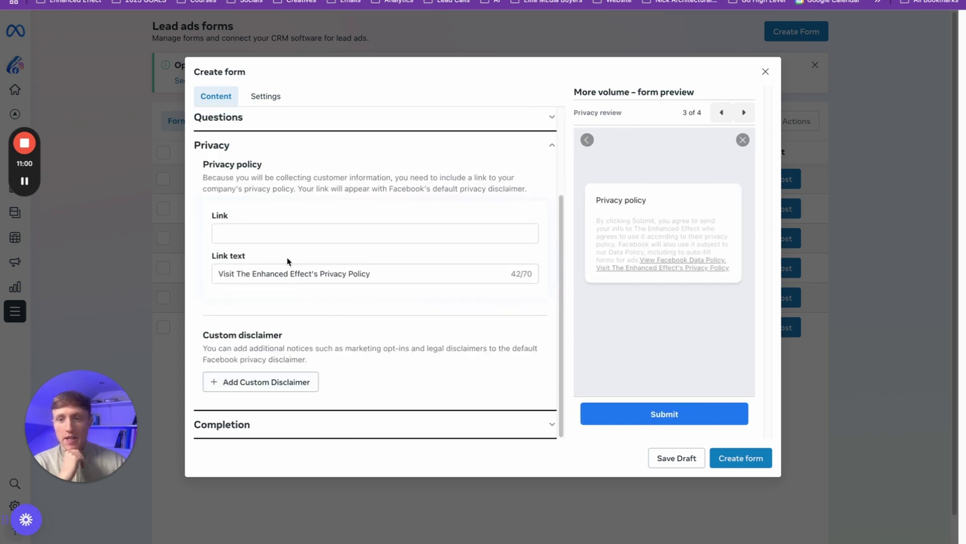
{"action": "left_click", "coordinate": [255, 232]}
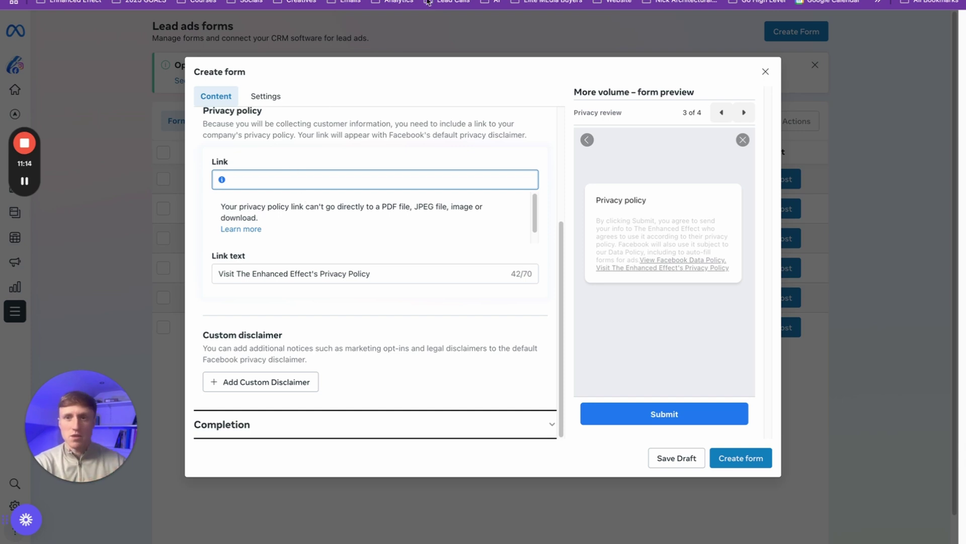
{"action": "type", "text": "https://theenhancedeffect.co.uk/privacy-policy/"}
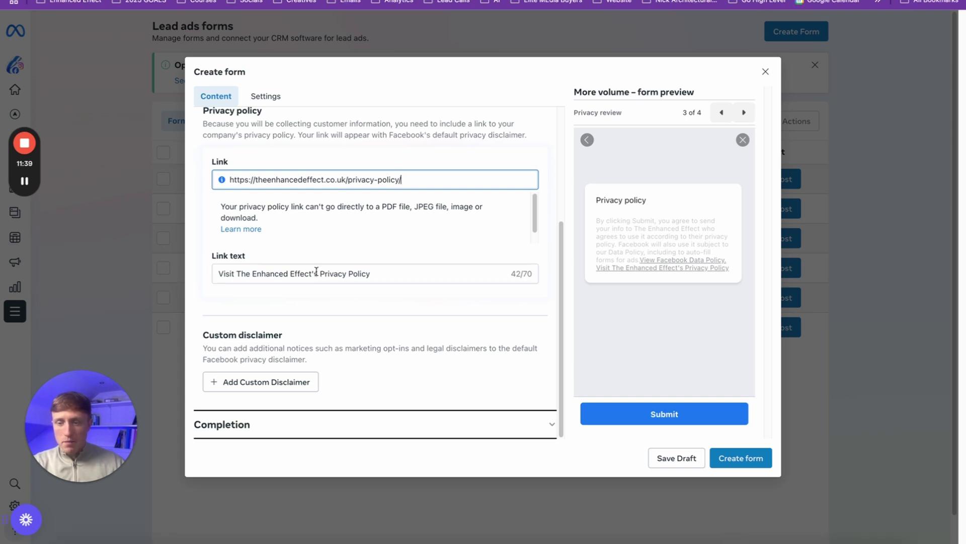
Step: Set the form's completion description to "A member of the team will review your enquiry and be in touch shortly."
{"action": "left_click", "coordinate": [297, 424]}
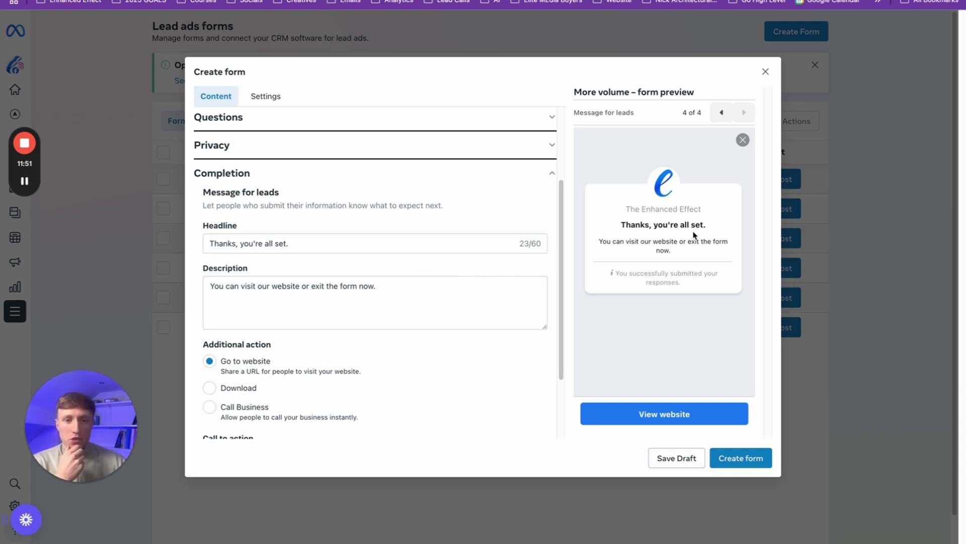
{"action": "left_click", "coordinate": [302, 283]}
{"action": "key", "text": "ctrl+a"}
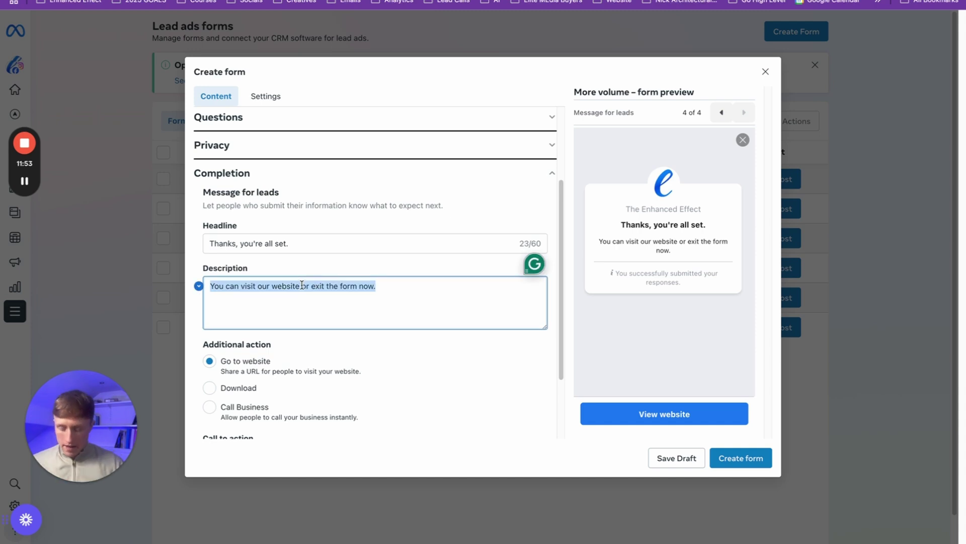
{"action": "type", "text": "A "}
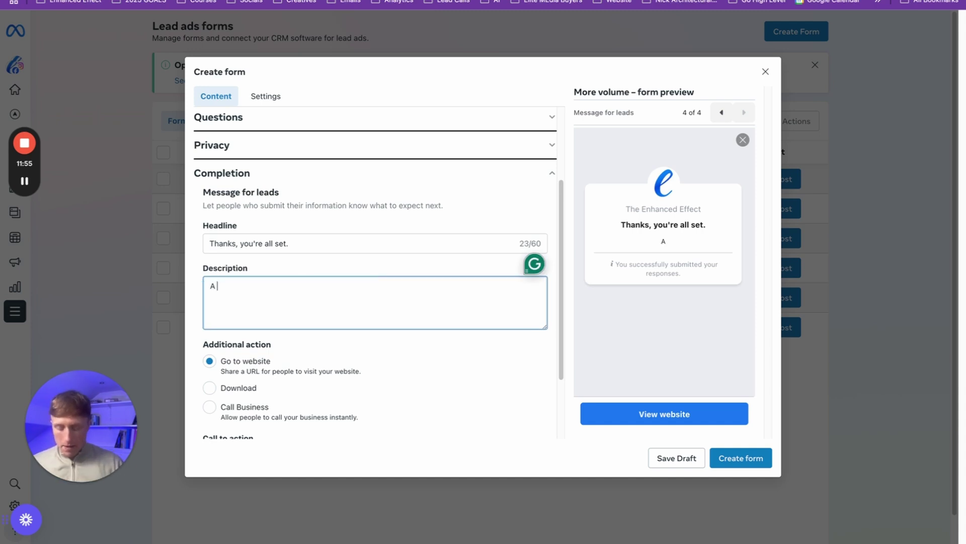
{"action": "type", "text": "member "}
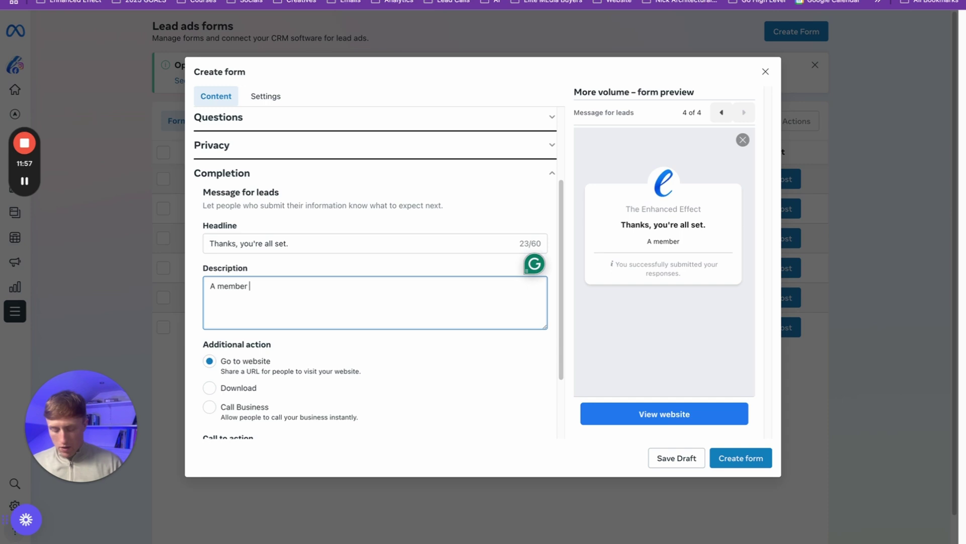
{"action": "type", "text": "of the team wi"}
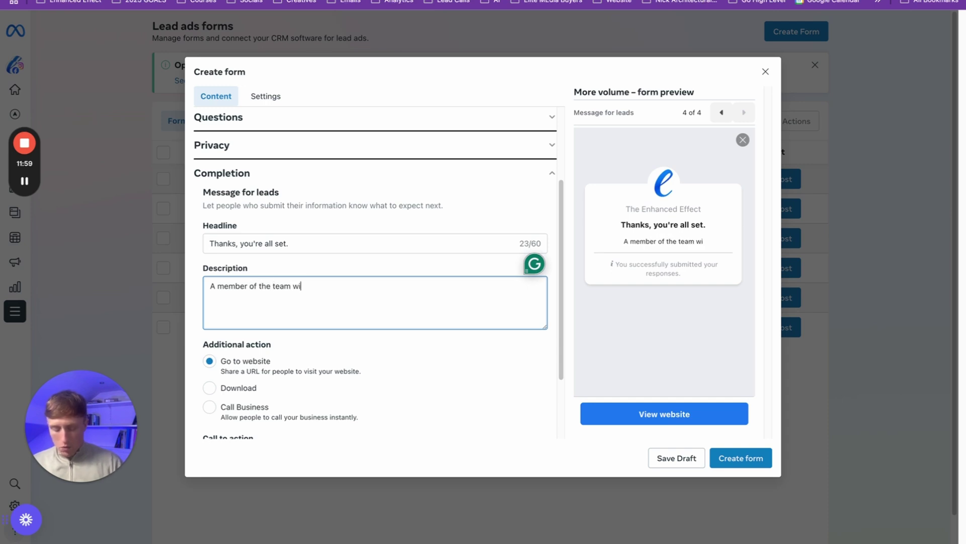
{"action": "type", "text": "ll review "}
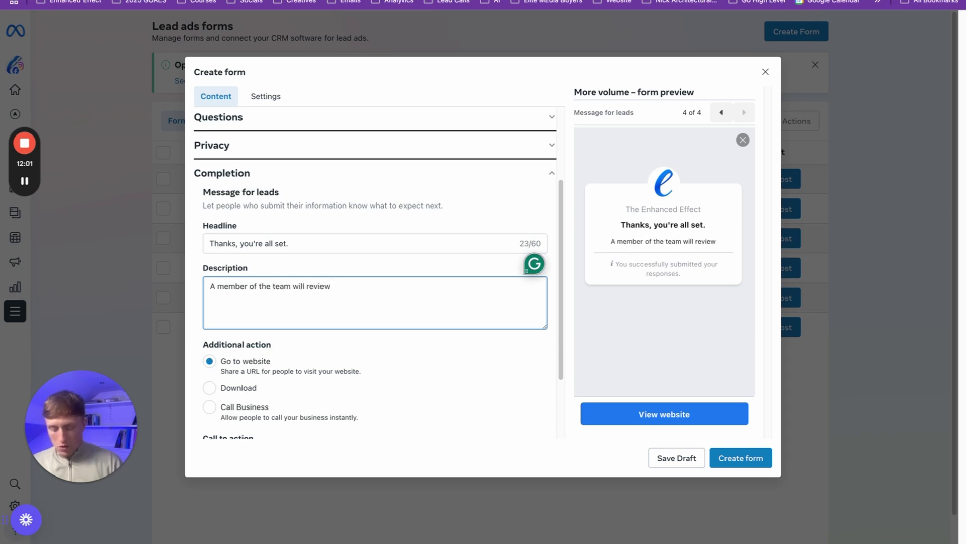
{"action": "type", "text": "your "}
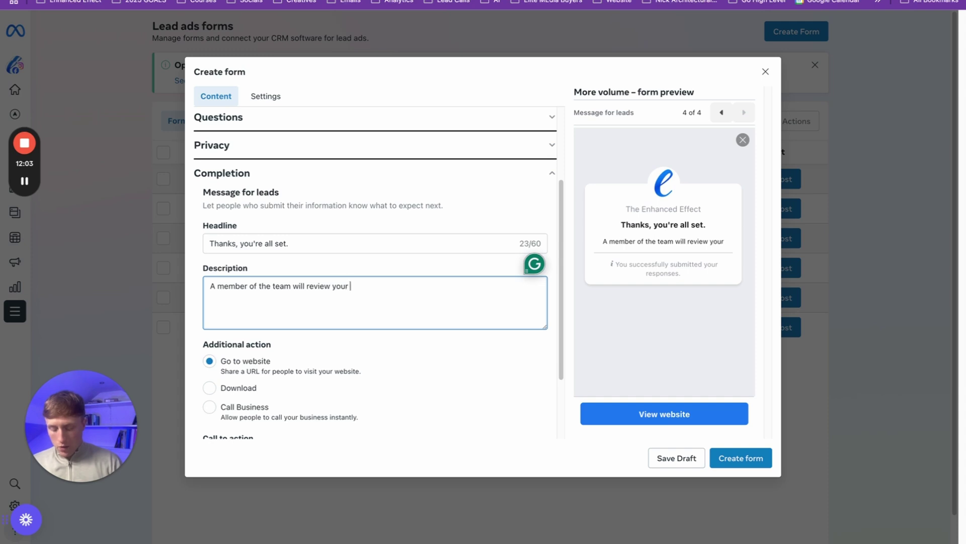
{"action": "type", "text": "enquire"}
{"action": "key", "text": "BackSpace"}
{"action": "type", "text": "y and be"}
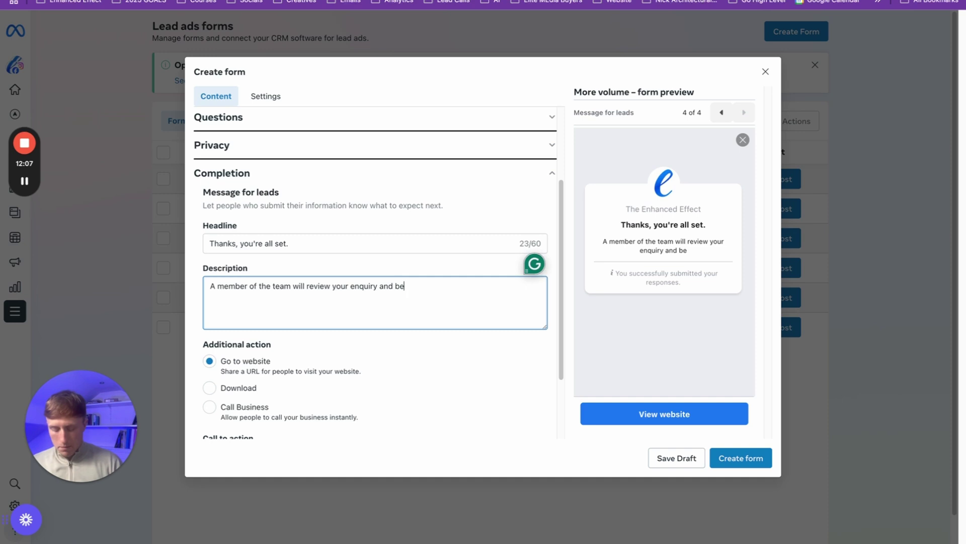
{"action": "type", "text": " in touch sh"}
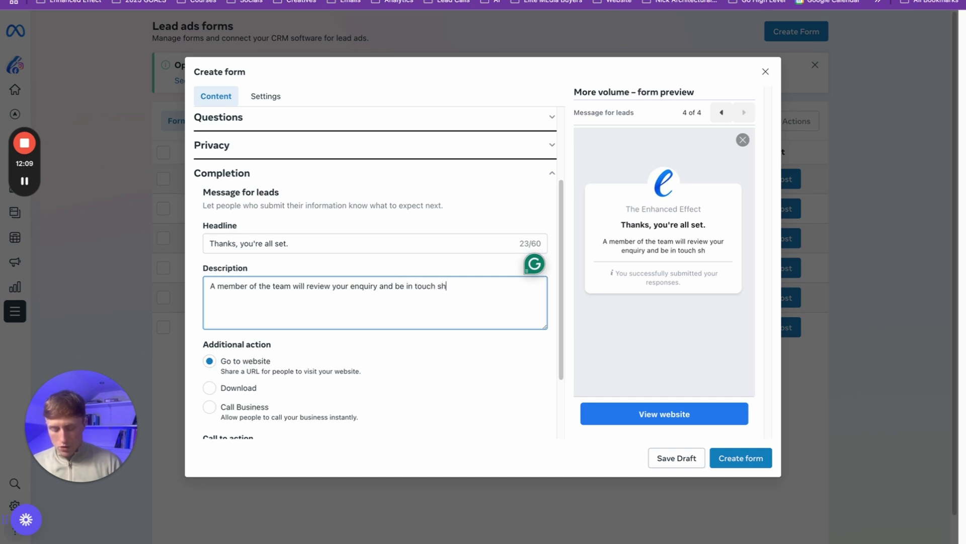
{"action": "type", "text": "ortly."}
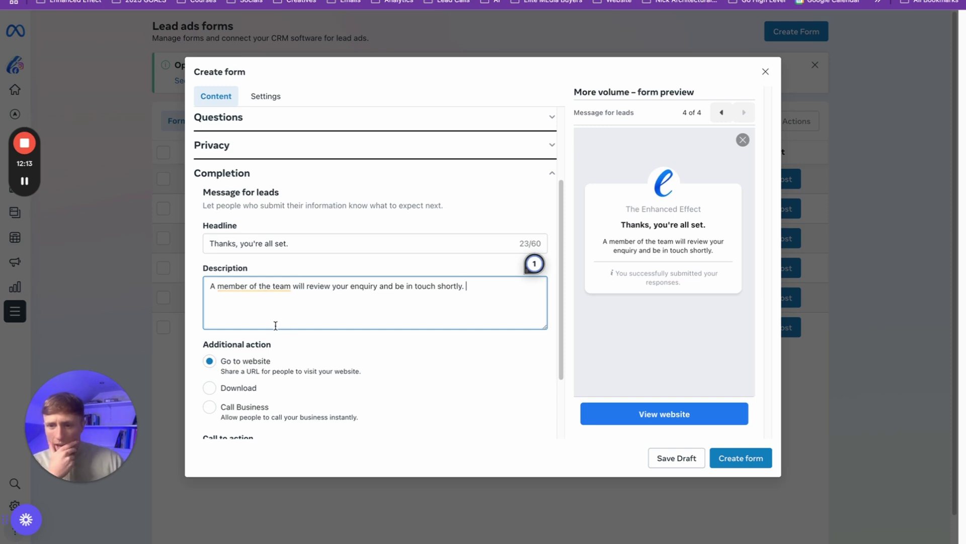
{"action": "scroll", "coordinate": [276, 325], "scroll_direction": "down", "scroll_amount": 2}
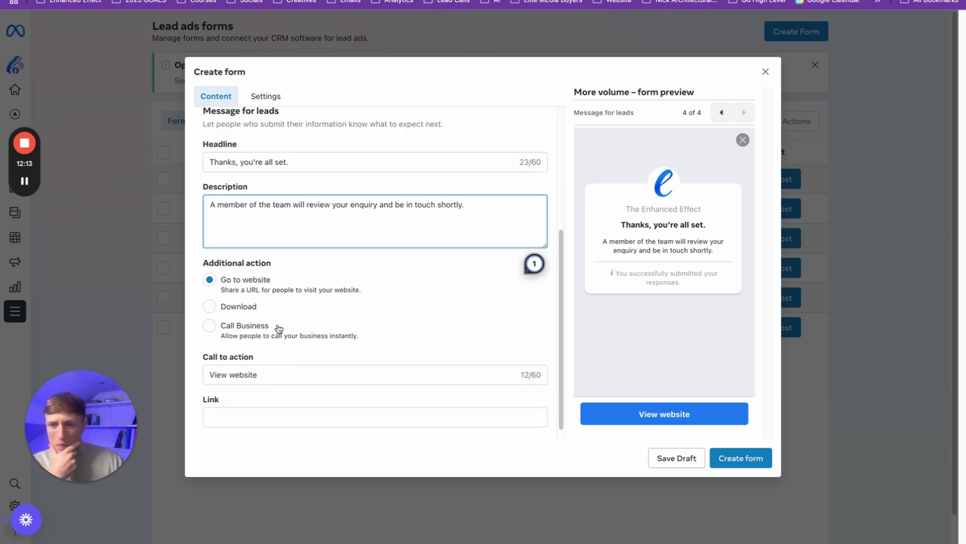
{"action": "left_click", "coordinate": [263, 374]}
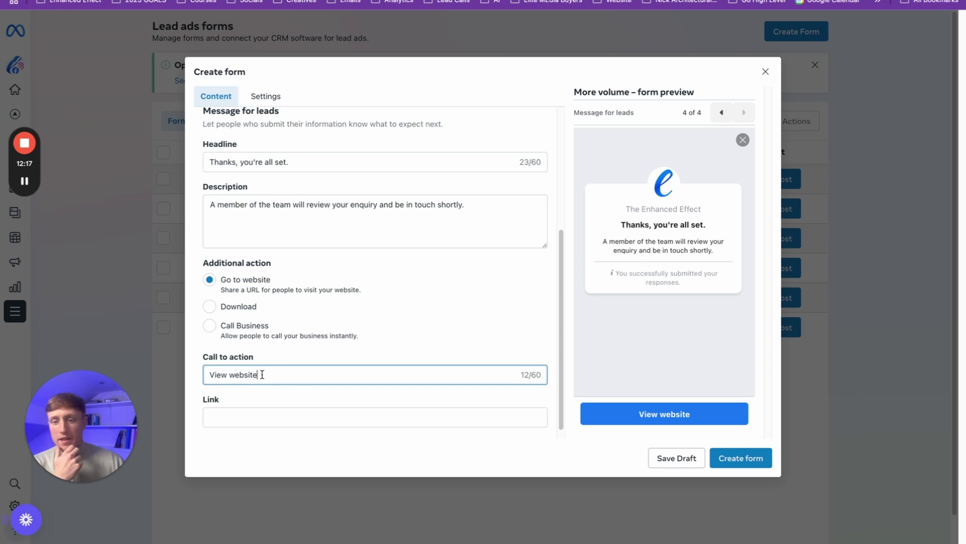
{"action": "left_click", "coordinate": [245, 418]}
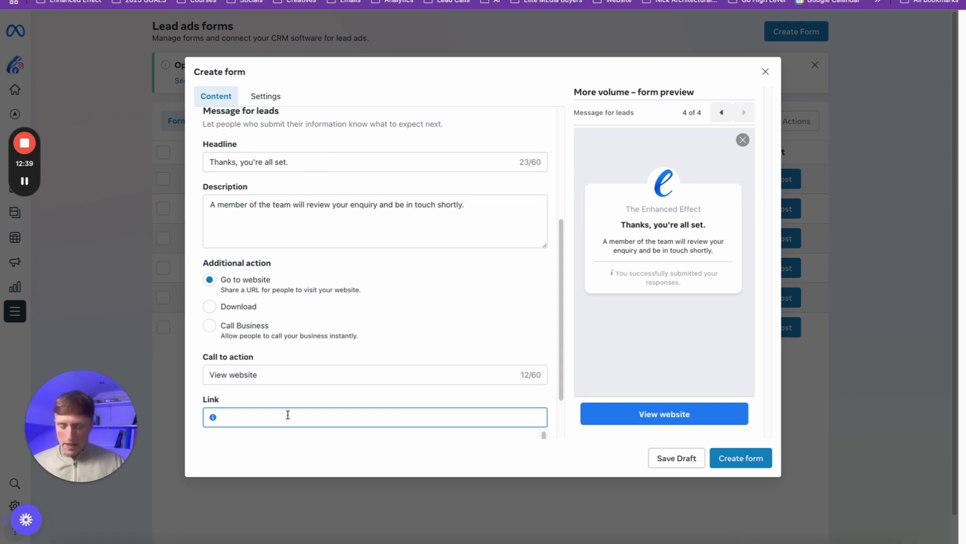
{"action": "type", "text": "https://theenhancedeffect.co.uk/"}
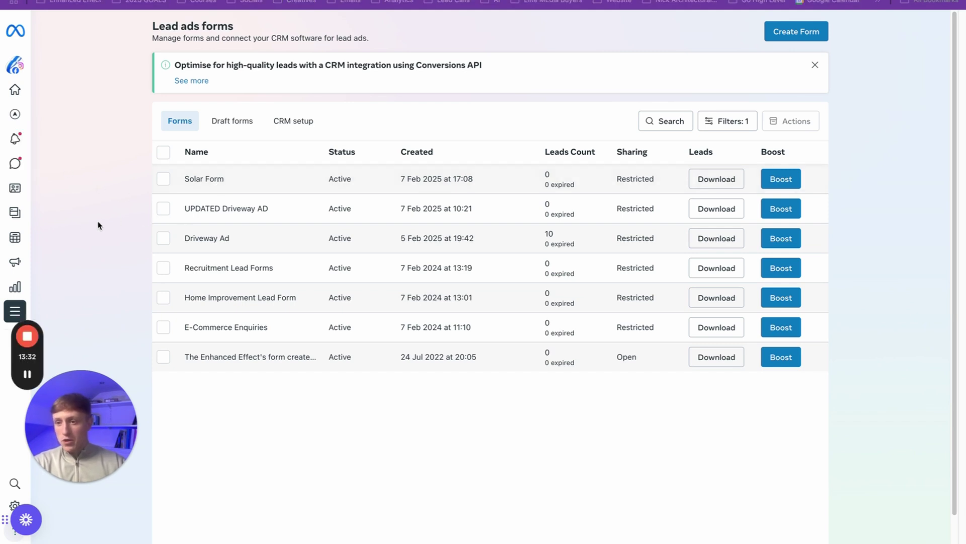
Step: Go to the campaigns overview in Adverts Manager and switch to The Enhanced Effect ad account
{"action": "mouse_move", "coordinate": [15, 114]}
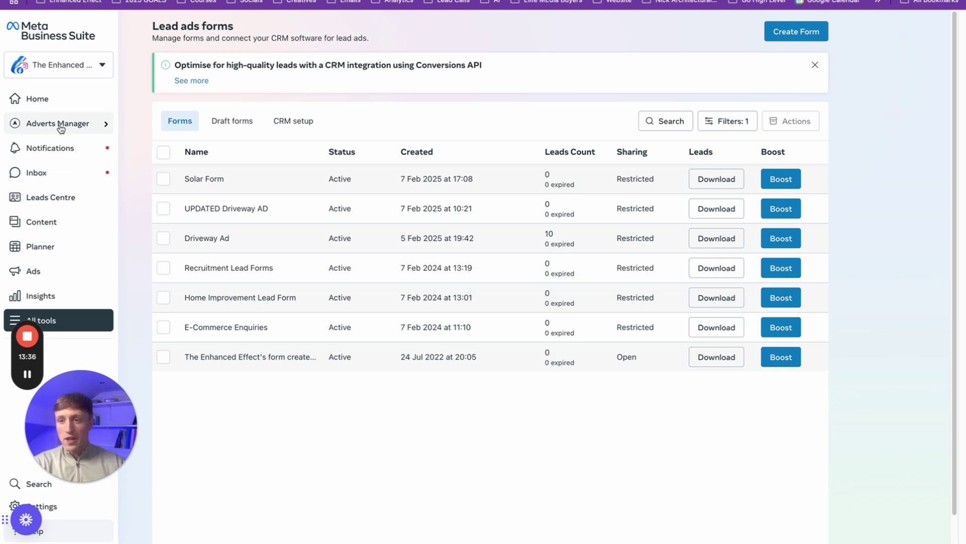
{"action": "mouse_move", "coordinate": [83, 127]}
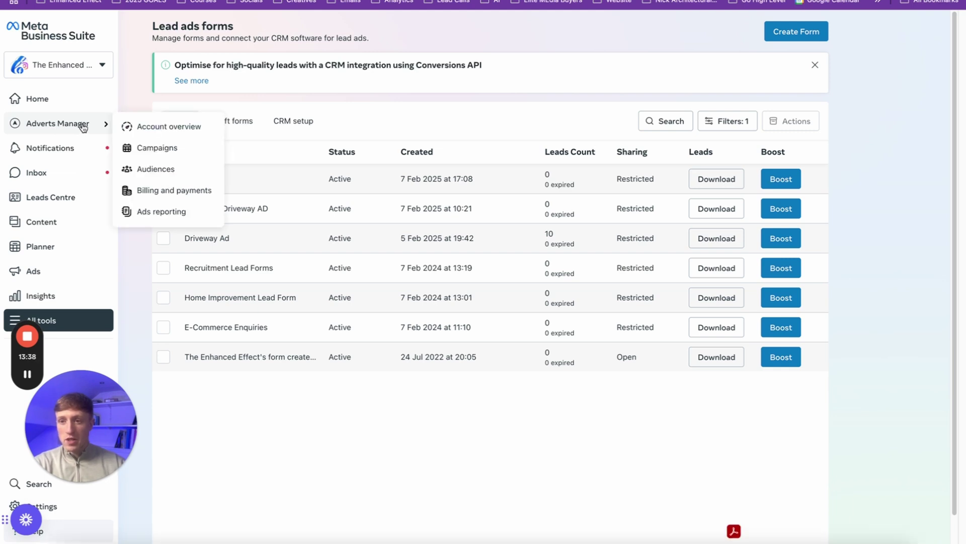
{"action": "left_click", "coordinate": [142, 150]}
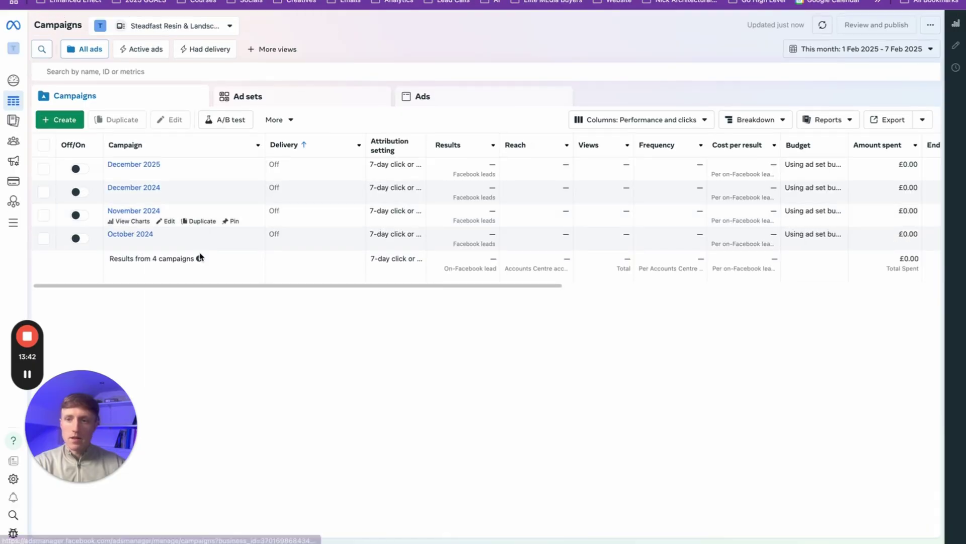
{"action": "mouse_move", "coordinate": [74, 146]}
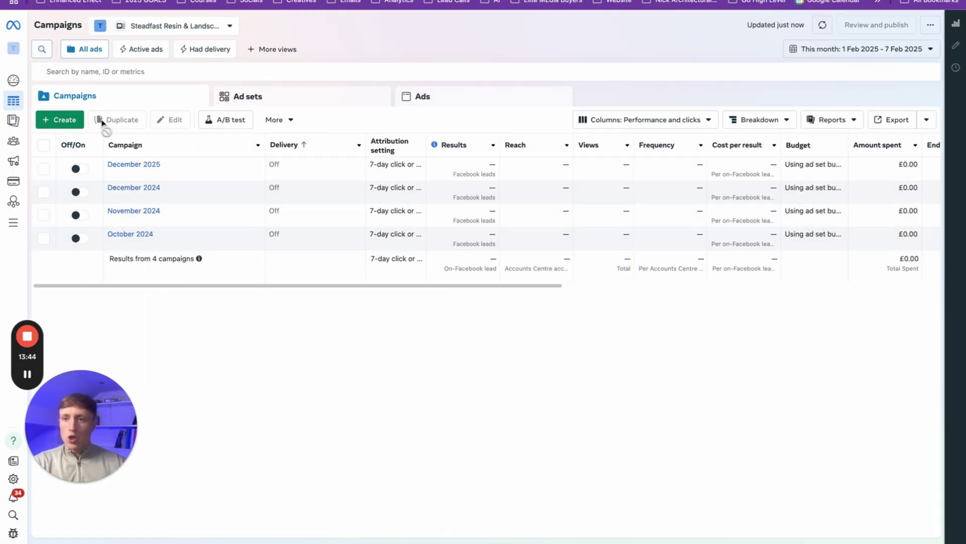
{"action": "left_click", "coordinate": [180, 30]}
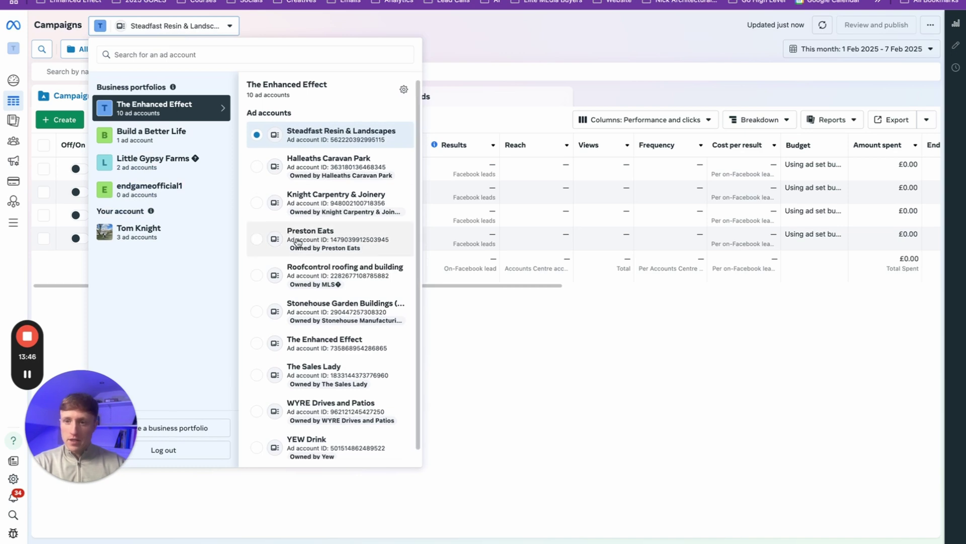
{"action": "scroll", "coordinate": [281, 262], "scroll_direction": "down", "scroll_amount": 1}
{"action": "left_click", "coordinate": [262, 343]}
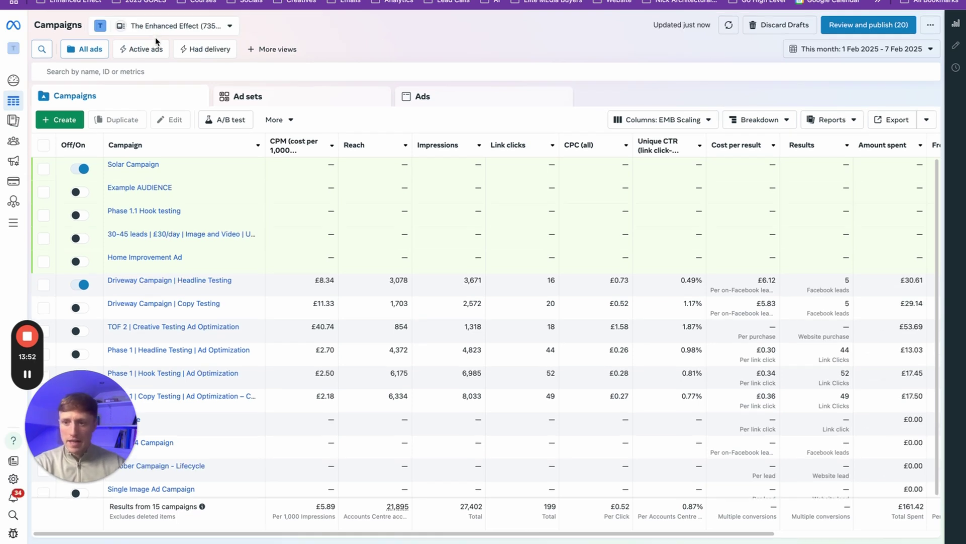
Step: Open Solar Campaign for editing and go to its New Leads ad set
{"action": "mouse_move", "coordinate": [176, 177]}
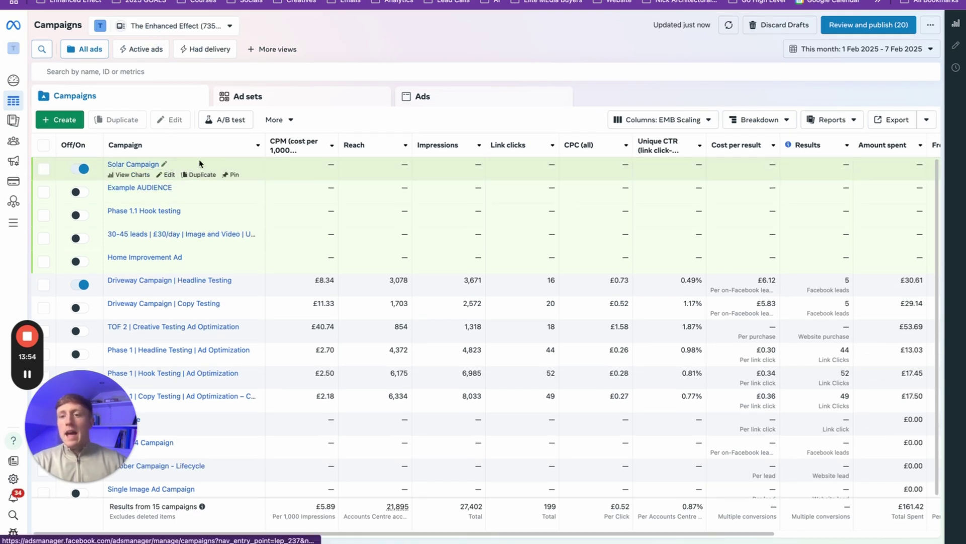
{"action": "left_click", "coordinate": [170, 176]}
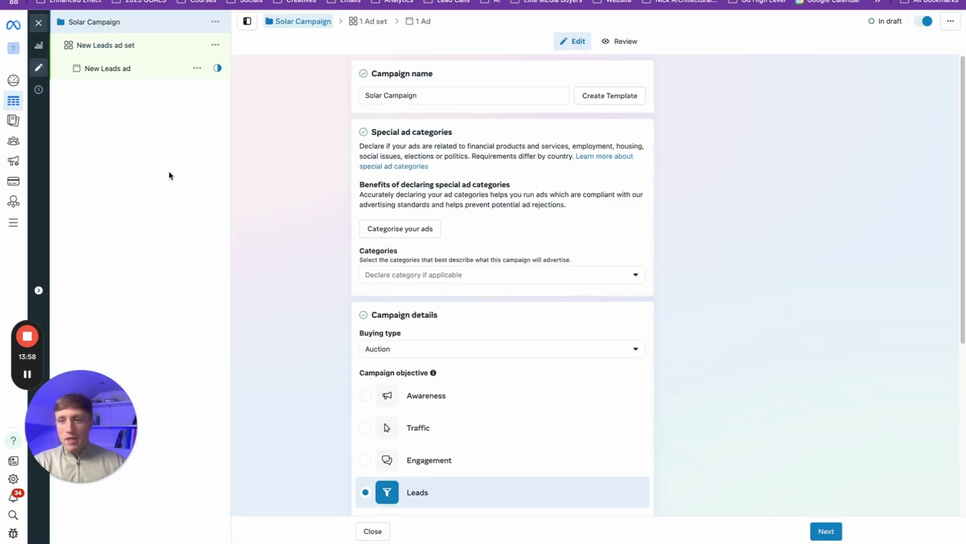
{"action": "left_click", "coordinate": [107, 48]}
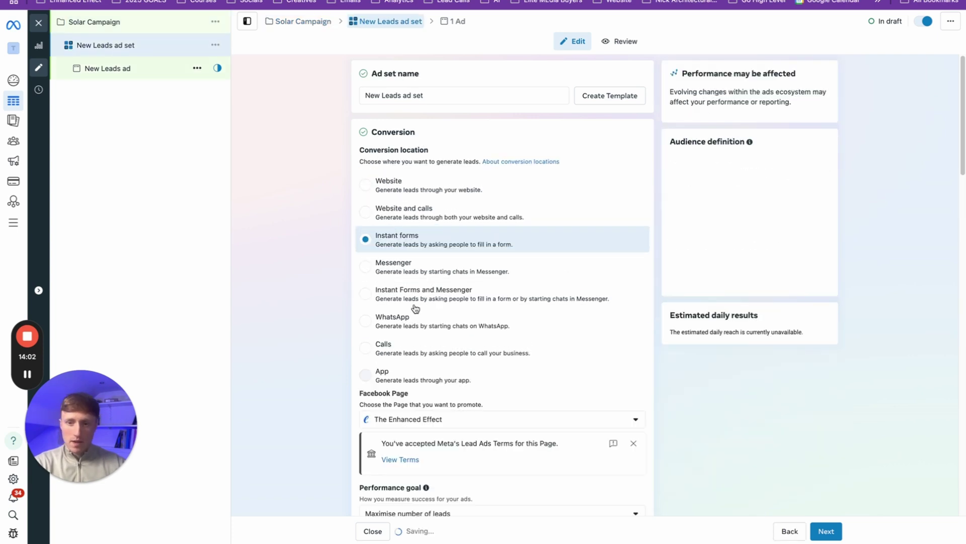
Step: Dismiss the ad set's start date warning and set its daily budget to £25
{"action": "scroll", "coordinate": [483, 363], "scroll_direction": "down", "scroll_amount": 2}
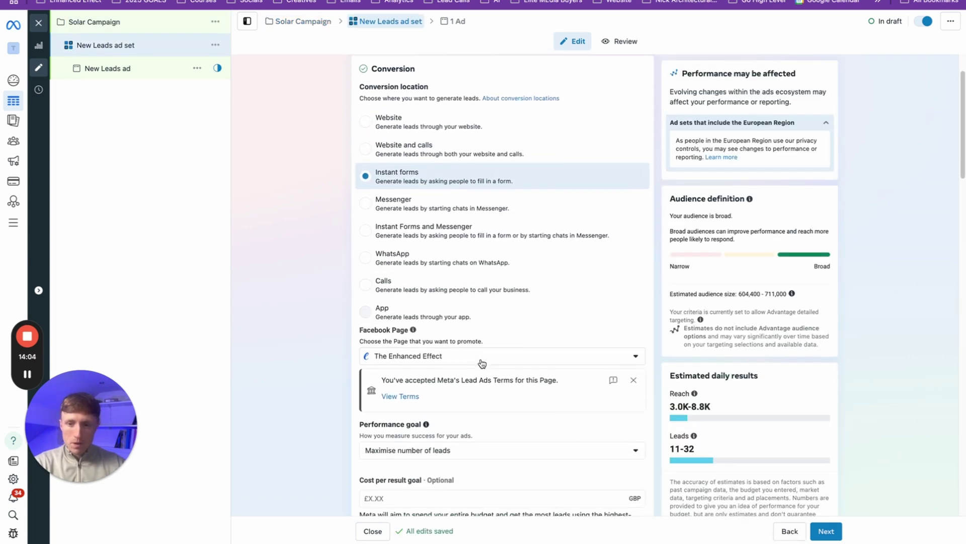
{"action": "scroll", "coordinate": [482, 364], "scroll_direction": "down", "scroll_amount": 5}
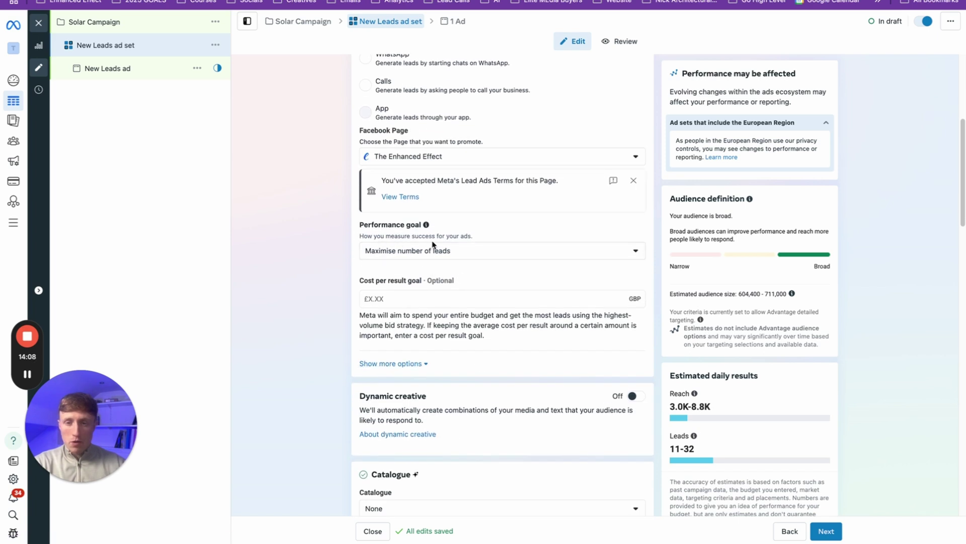
{"action": "scroll", "coordinate": [455, 292], "scroll_direction": "down", "scroll_amount": 3}
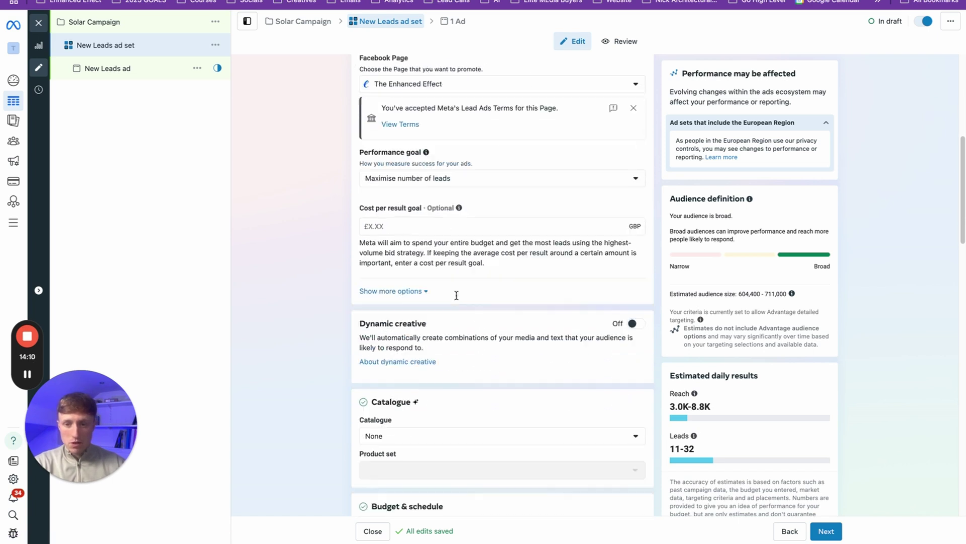
{"action": "scroll", "coordinate": [456, 299], "scroll_direction": "down", "scroll_amount": 4}
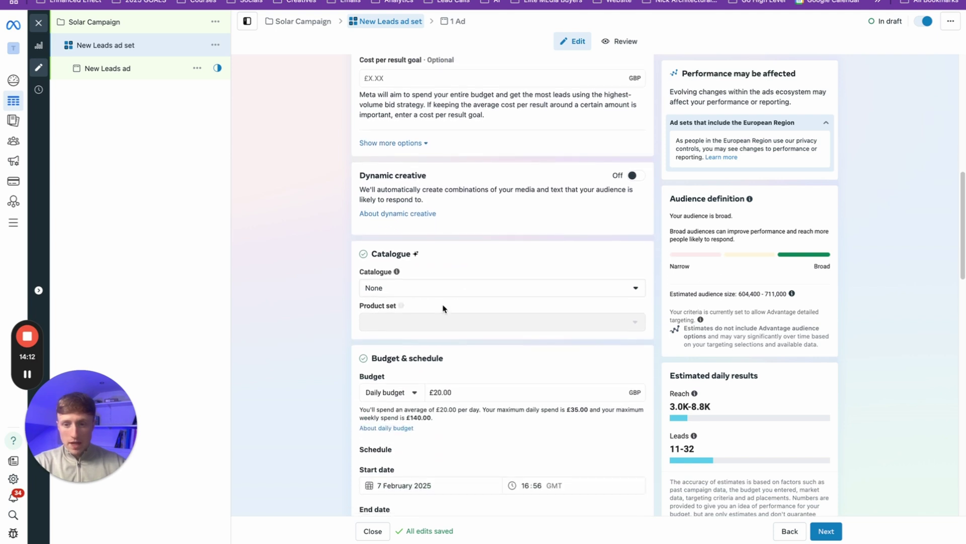
{"action": "scroll", "coordinate": [459, 309], "scroll_direction": "down", "scroll_amount": 2}
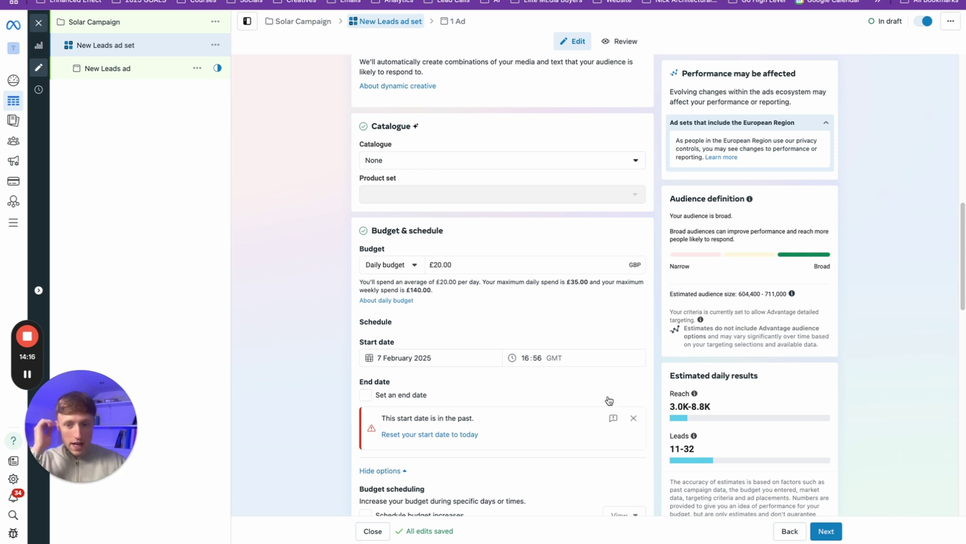
{"action": "left_click", "coordinate": [634, 418]}
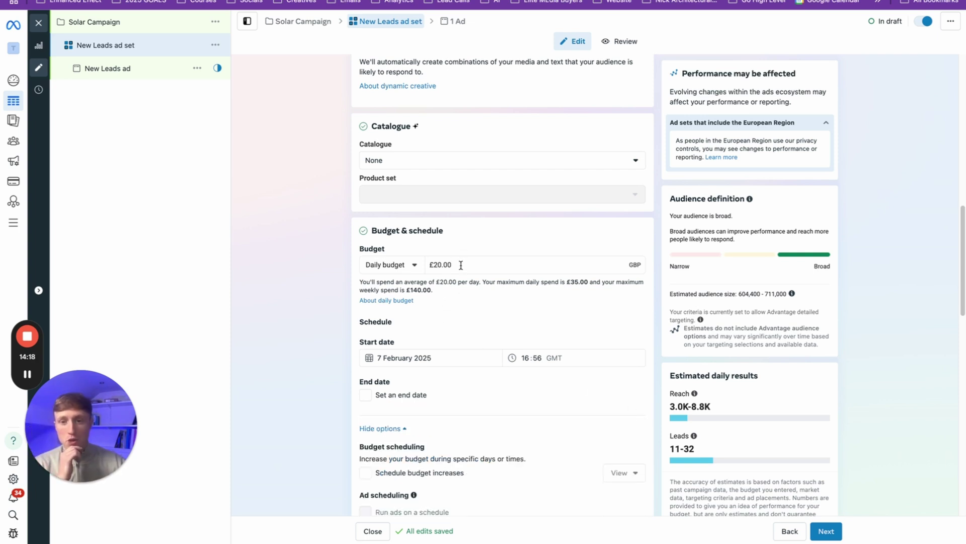
{"action": "left_click_drag", "start_coordinate": [460, 264], "coordinate": [435, 265]}
{"action": "type", "text": "25"}
{"action": "left_click", "coordinate": [550, 316]}
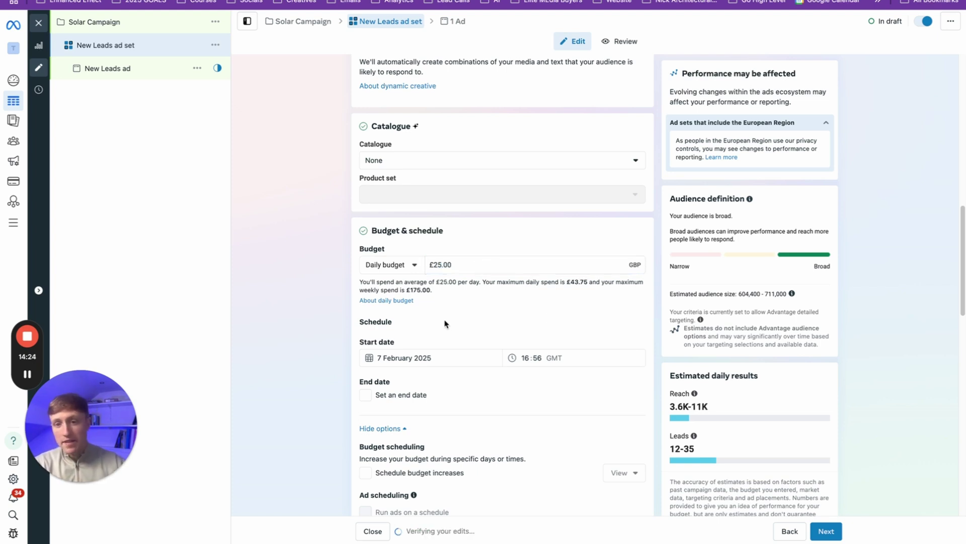
Step: Turn off Advantage detailed targeting in the ad set's audience so ads do not reach people beyond the targeting selections
{"action": "scroll", "coordinate": [446, 323], "scroll_direction": "down", "scroll_amount": 2}
{"action": "scroll", "coordinate": [445, 325], "scroll_direction": "down", "scroll_amount": 2}
{"action": "scroll", "coordinate": [445, 325], "scroll_direction": "down", "scroll_amount": 6}
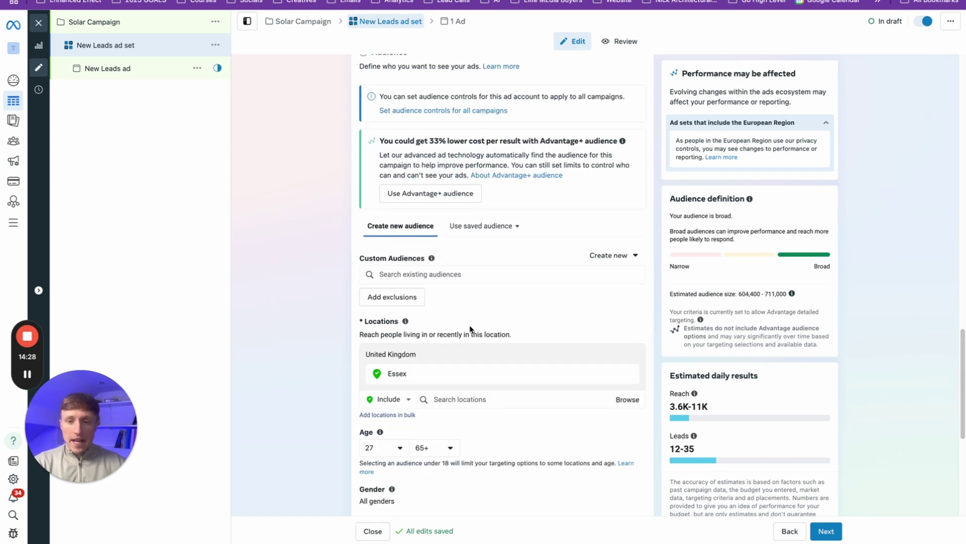
{"action": "scroll", "coordinate": [453, 347], "scroll_direction": "down", "scroll_amount": 3}
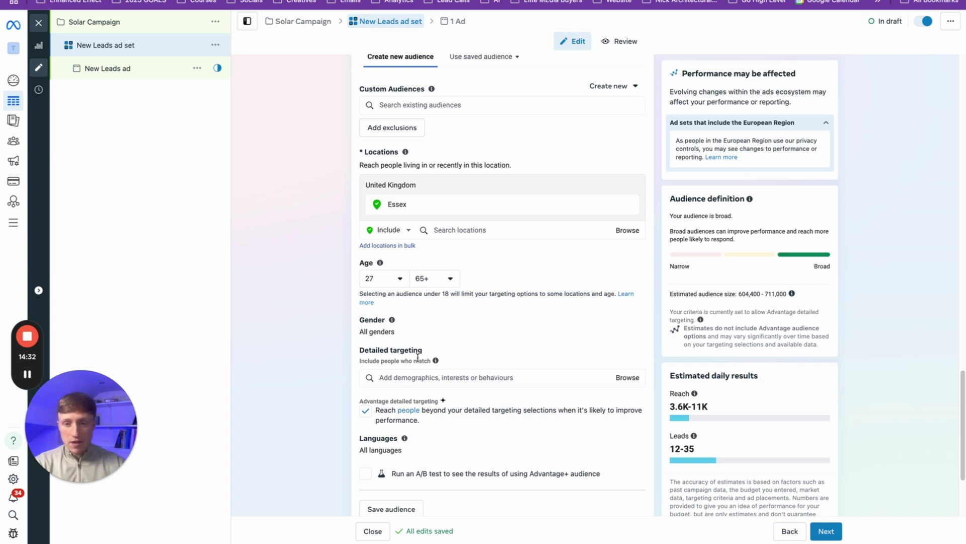
{"action": "left_click", "coordinate": [366, 414]}
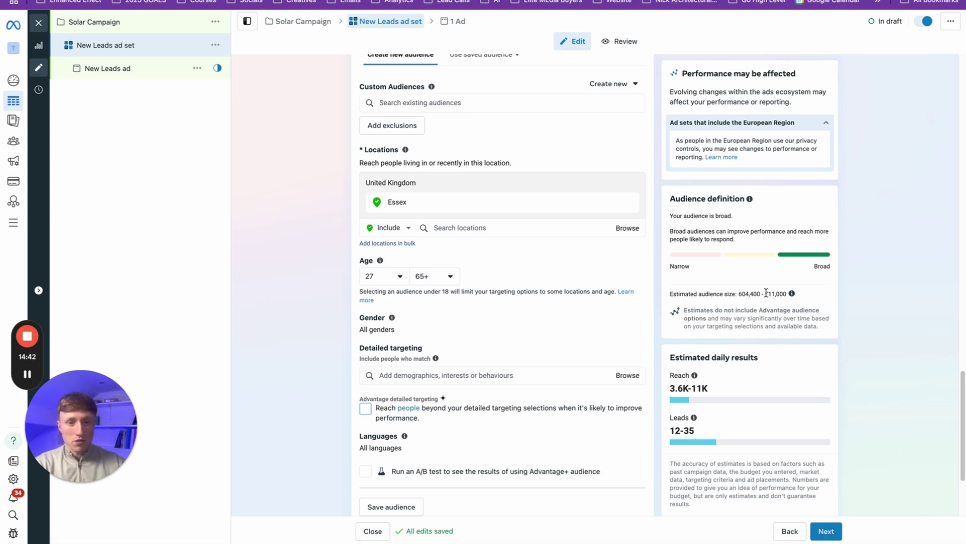
{"action": "scroll", "coordinate": [517, 349], "scroll_direction": "down", "scroll_amount": 3}
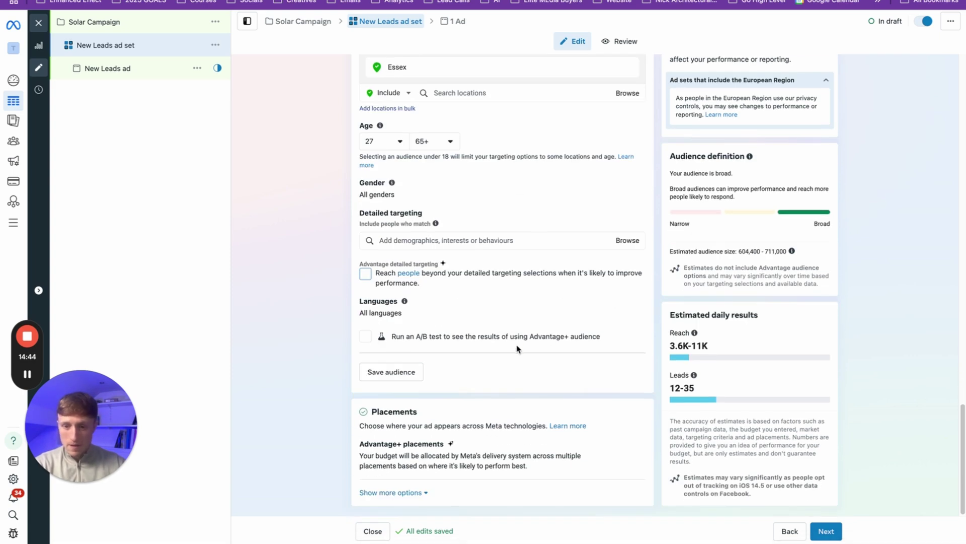
{"action": "scroll", "coordinate": [517, 349], "scroll_direction": "up", "scroll_amount": 3}
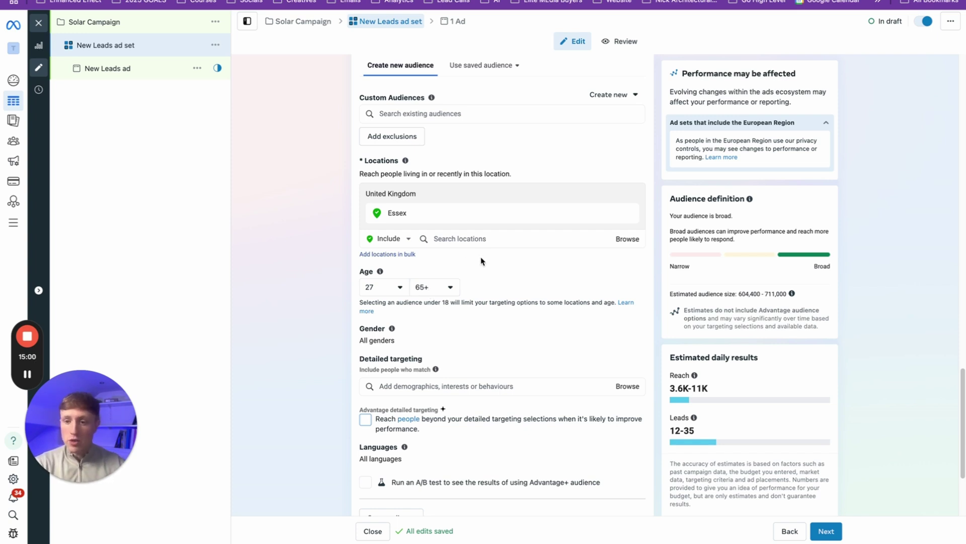
Step: Search the audience's detailed targeting options for "solar", look through the suggestions, and clear the search without adding any
{"action": "left_click", "coordinate": [429, 386]}
{"action": "type", "text": "solar"}
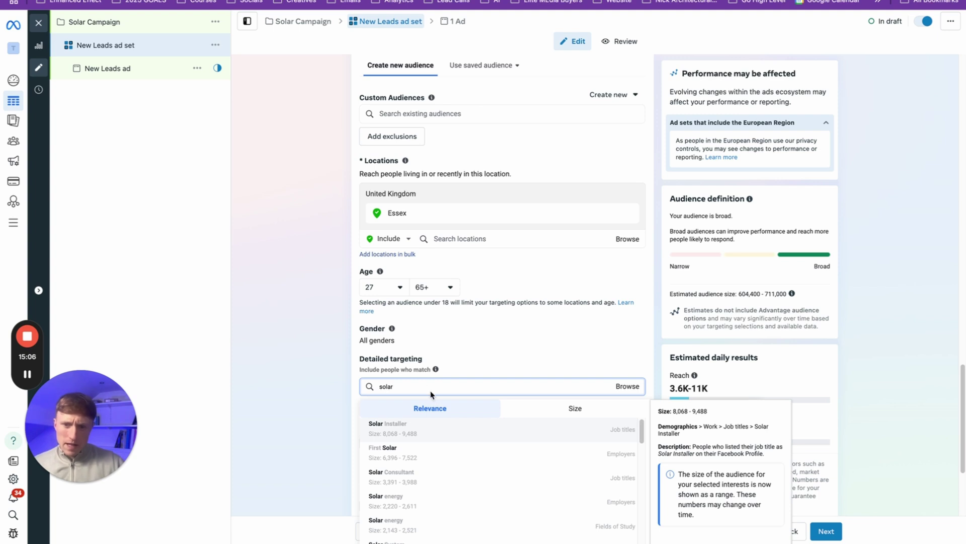
{"action": "scroll", "coordinate": [472, 448], "scroll_direction": "down", "scroll_amount": 1}
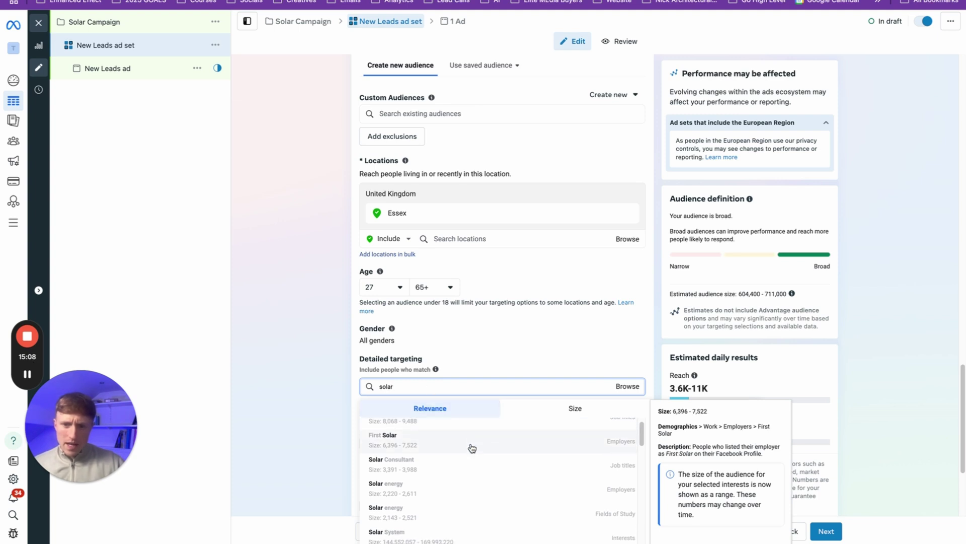
{"action": "scroll", "coordinate": [455, 468], "scroll_direction": "down", "scroll_amount": 2}
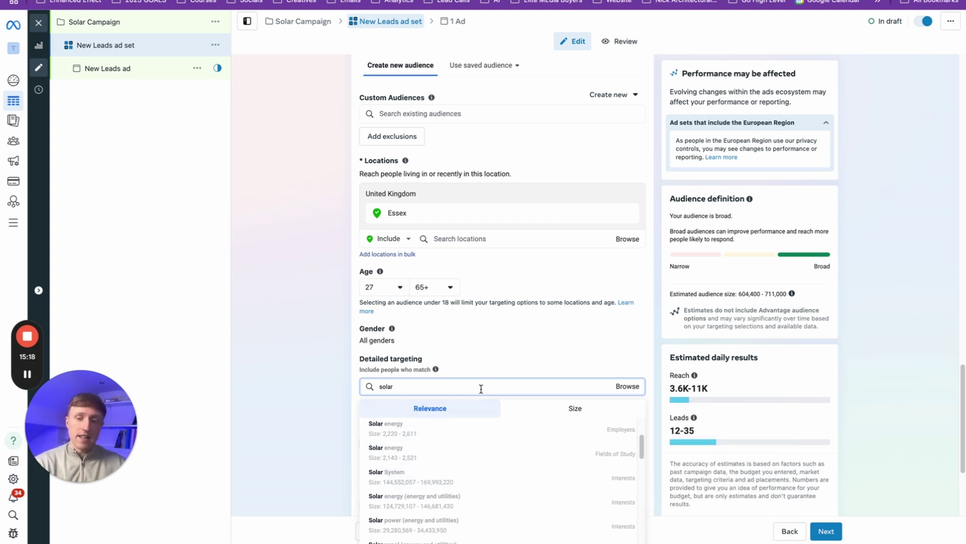
{"action": "key", "text": "BackSpace"}
{"action": "key", "text": "BackSpace"}
{"action": "key", "text": "BackSpace"}
{"action": "key", "text": "BackSpace"}
{"action": "key", "text": "BackSpace"}
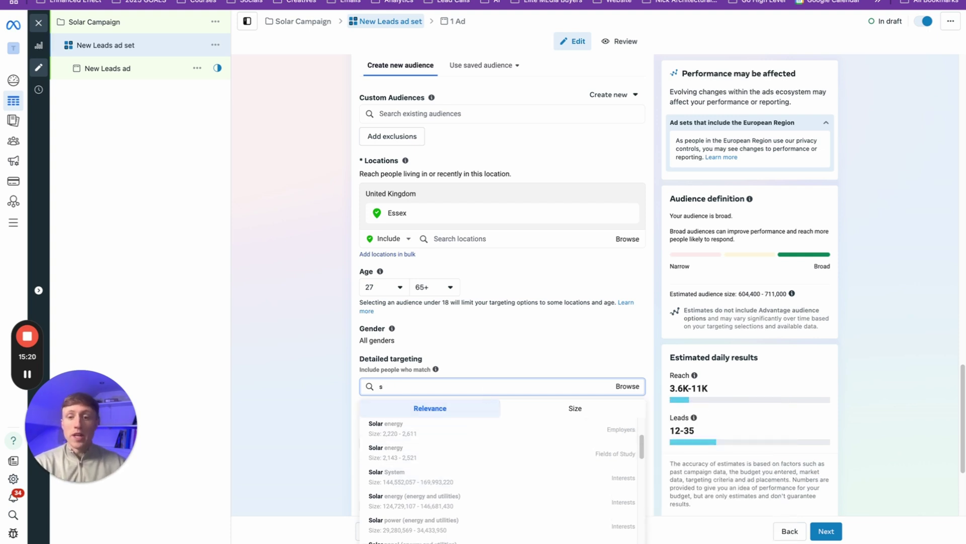
{"action": "left_click", "coordinate": [528, 263]}
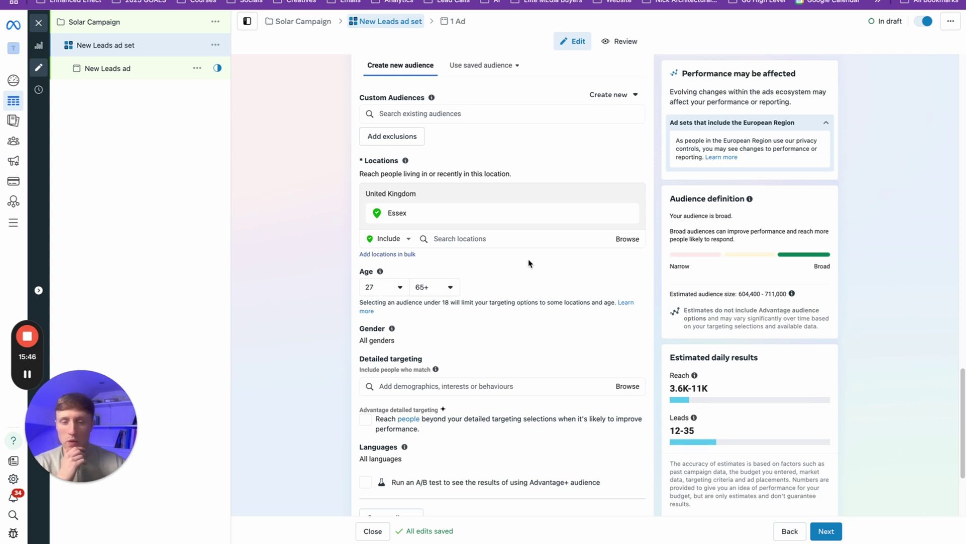
Step: Rename the New Leads ad set as "Essex - 17-65+"
{"action": "scroll", "coordinate": [484, 328], "scroll_direction": "down", "scroll_amount": 3}
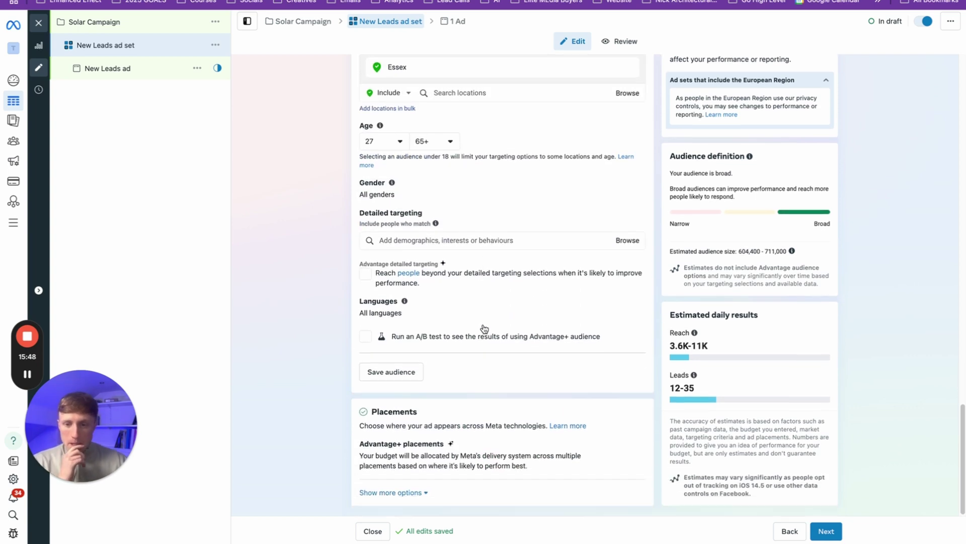
{"action": "scroll", "coordinate": [484, 329], "scroll_direction": "up", "scroll_amount": 15}
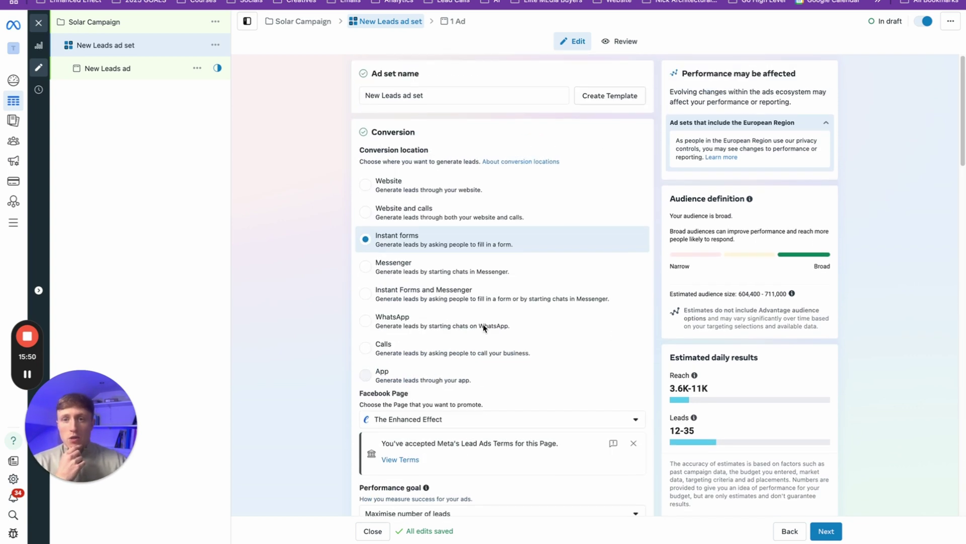
{"action": "triple_click", "coordinate": [425, 97]}
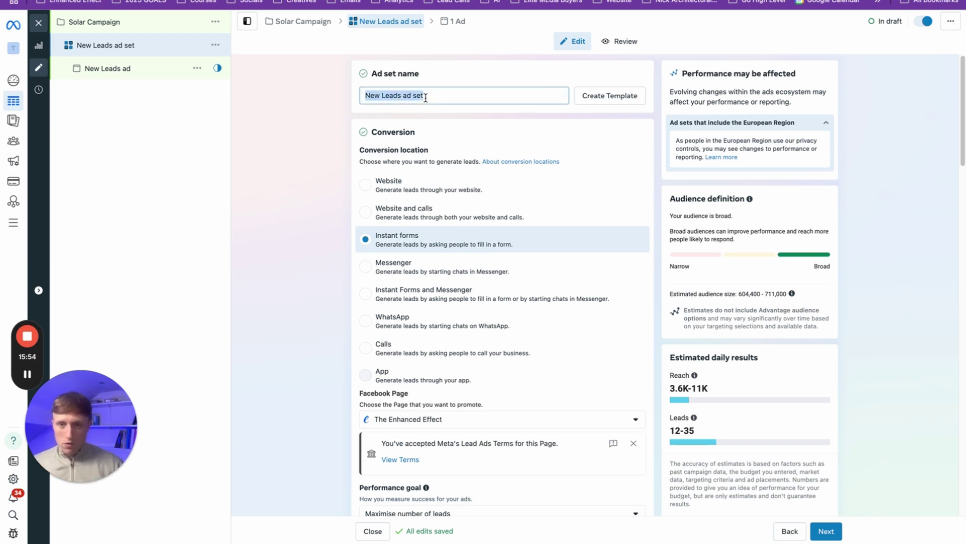
{"action": "type", "text": "Essex"}
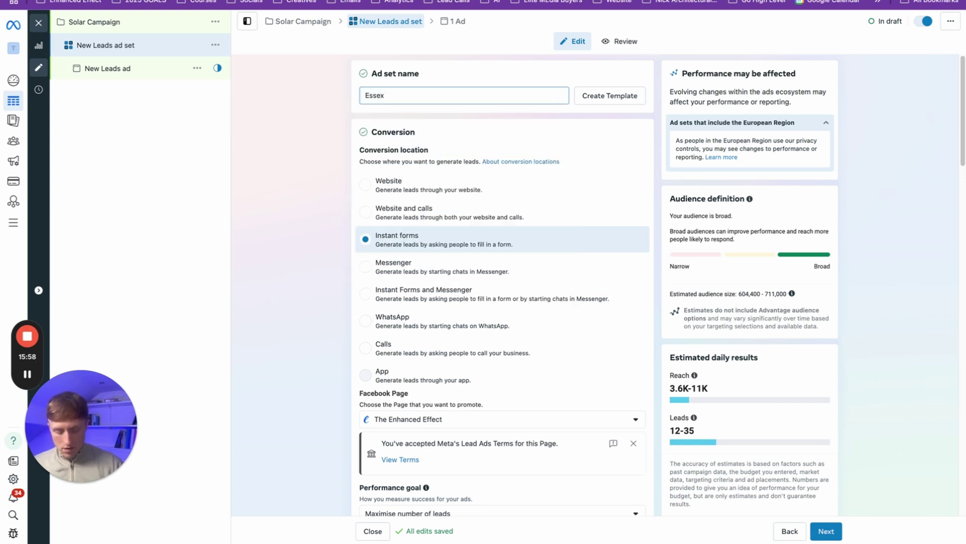
{"action": "type", "text": " - Solar"}
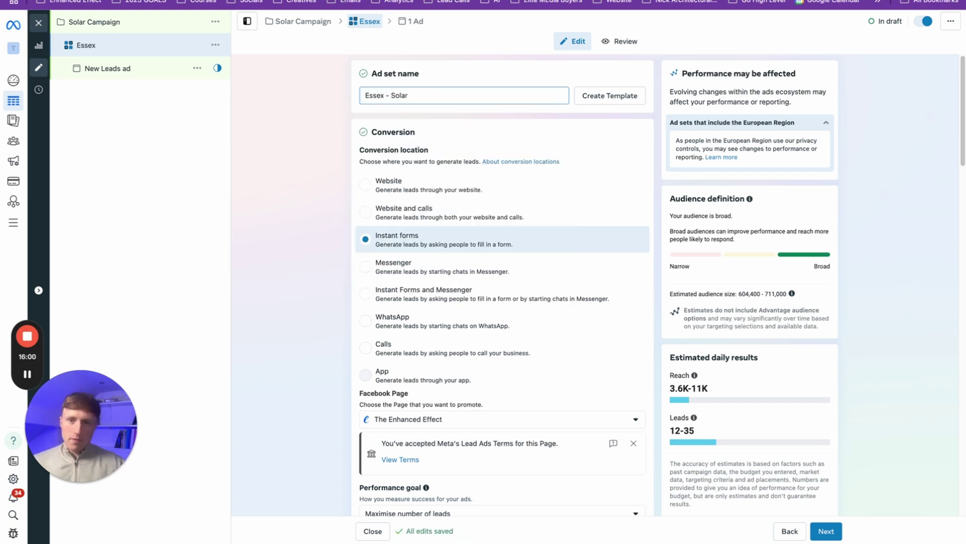
{"action": "key", "text": "BackSpace"}
{"action": "key", "text": "BackSpace"}
{"action": "key", "text": "BackSpace"}
{"action": "key", "text": "BackSpace"}
{"action": "key", "text": "BackSpace"}
{"action": "type", "text": "17-6"}
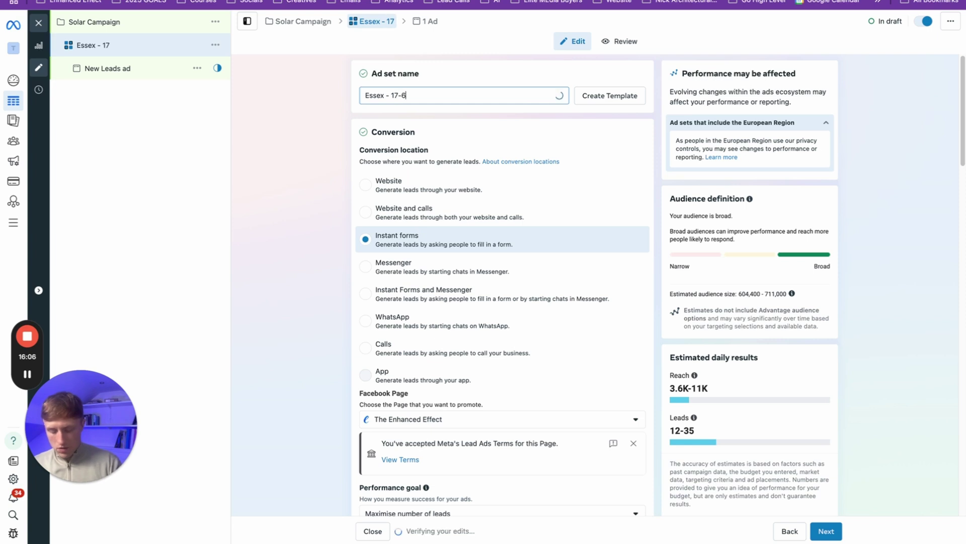
{"action": "type", "text": "5+"}
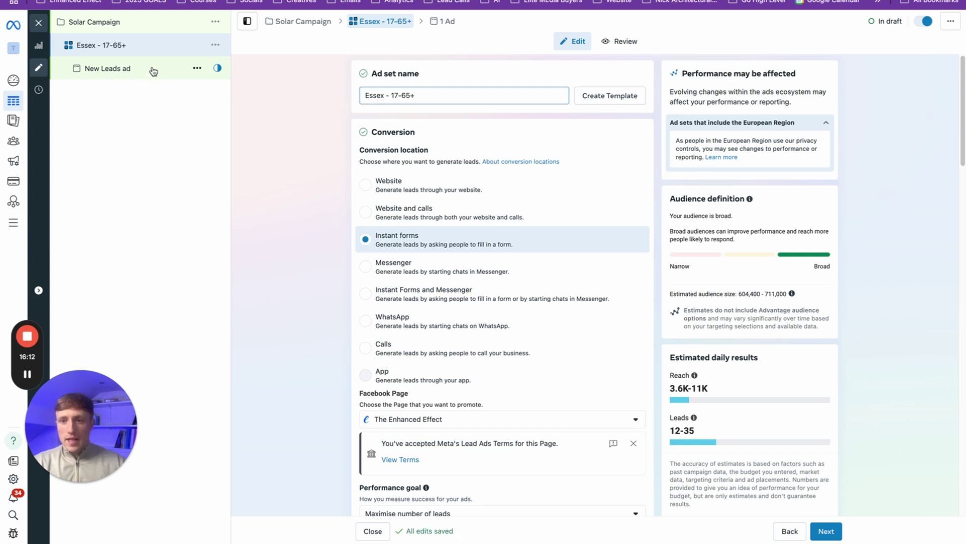
Step: Continue to the ad set's New Leads ad and rename it as "Solar Ad"
{"action": "left_click", "coordinate": [827, 532]}
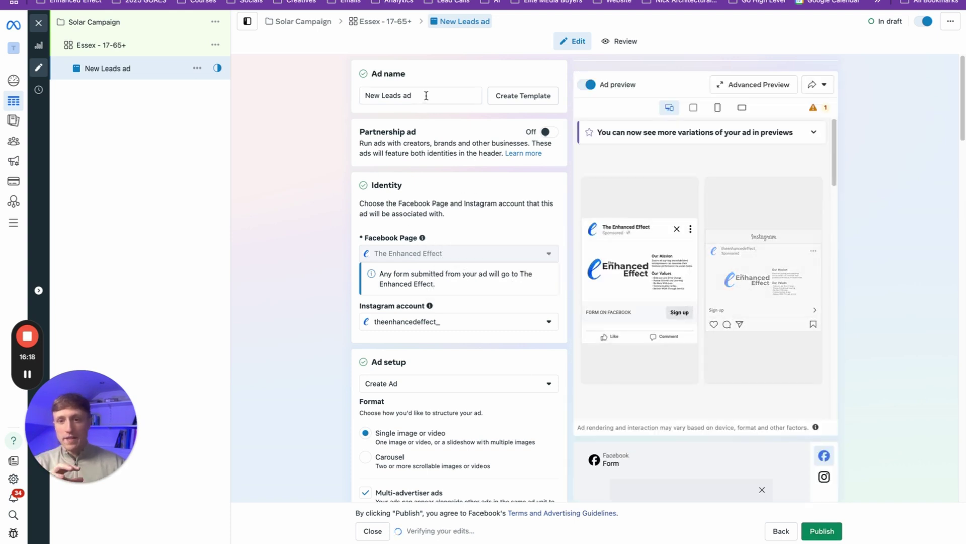
{"action": "double_click", "coordinate": [426, 95]}
{"action": "triple_click", "coordinate": [427, 95]}
{"action": "type", "text": "Solar Ad"}
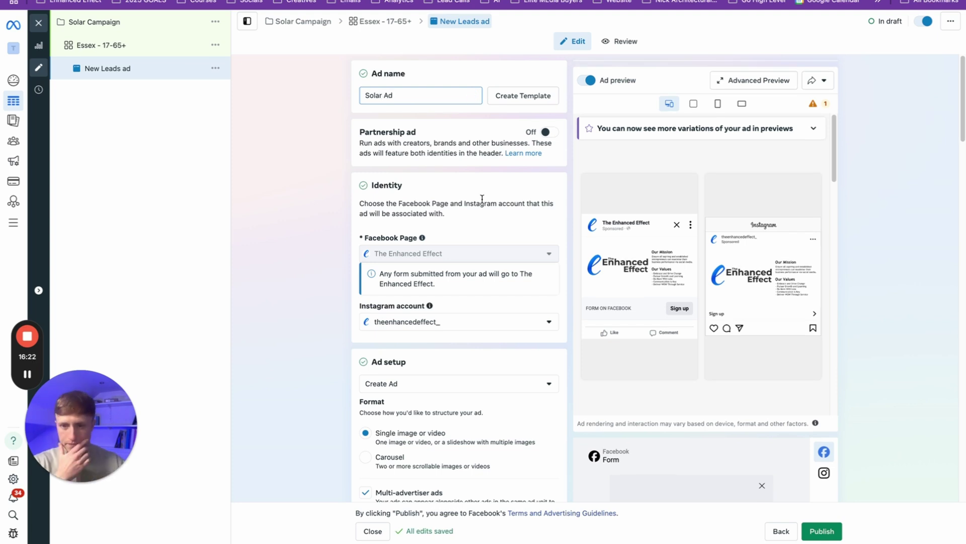
Step: Turn off multi-advertiser ads in the Ad setup section of Solar Ad
{"action": "scroll", "coordinate": [484, 233], "scroll_direction": "down", "scroll_amount": 2}
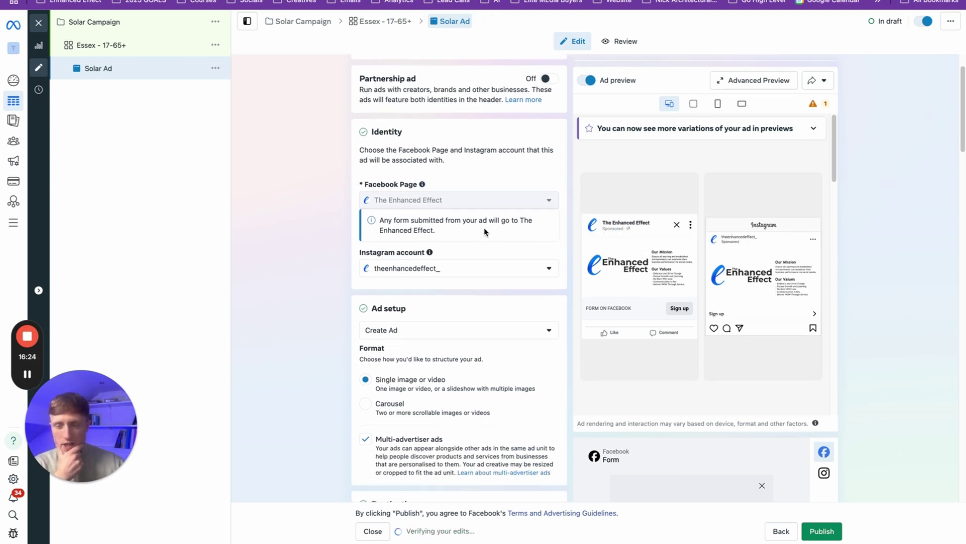
{"action": "scroll", "coordinate": [486, 231], "scroll_direction": "down", "scroll_amount": 1}
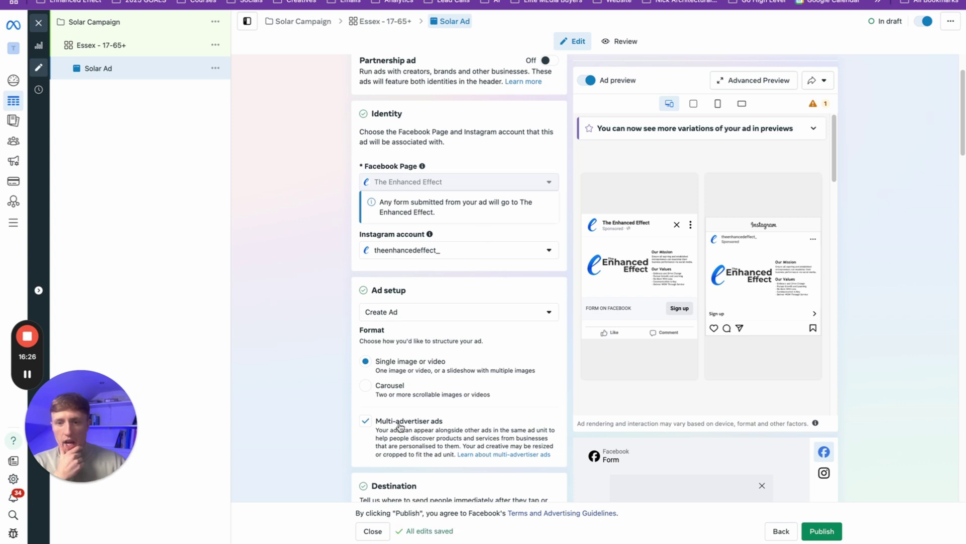
{"action": "left_click", "coordinate": [366, 426]}
{"action": "scroll", "coordinate": [410, 375], "scroll_direction": "down", "scroll_amount": 2}
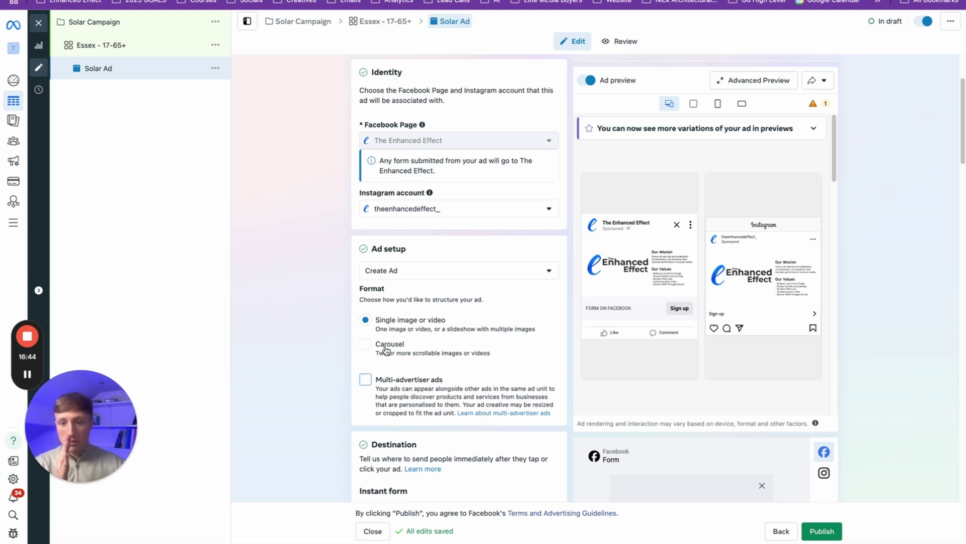
Step: Review Solar Ad's destination, checking the selected instant form, the lead delivery options and the current ad creative
{"action": "scroll", "coordinate": [403, 352], "scroll_direction": "down", "scroll_amount": 5}
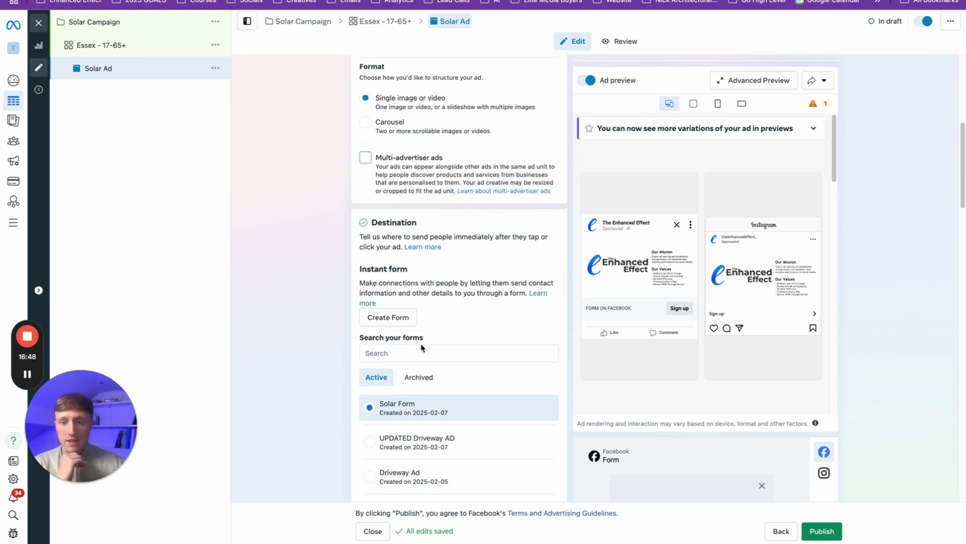
{"action": "scroll", "coordinate": [443, 360], "scroll_direction": "down", "scroll_amount": 1}
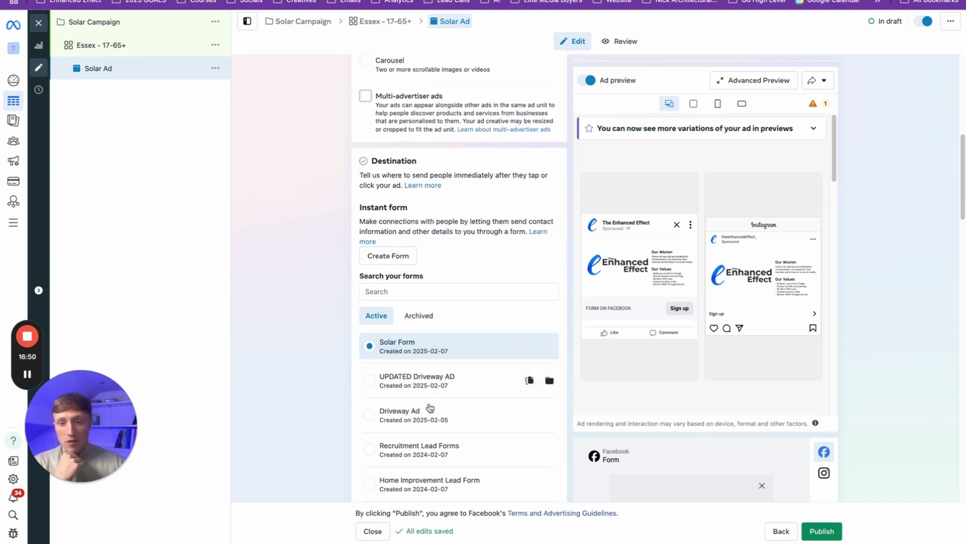
{"action": "scroll", "coordinate": [385, 350], "scroll_direction": "up", "scroll_amount": 1}
{"action": "scroll", "coordinate": [385, 351], "scroll_direction": "up", "scroll_amount": 1}
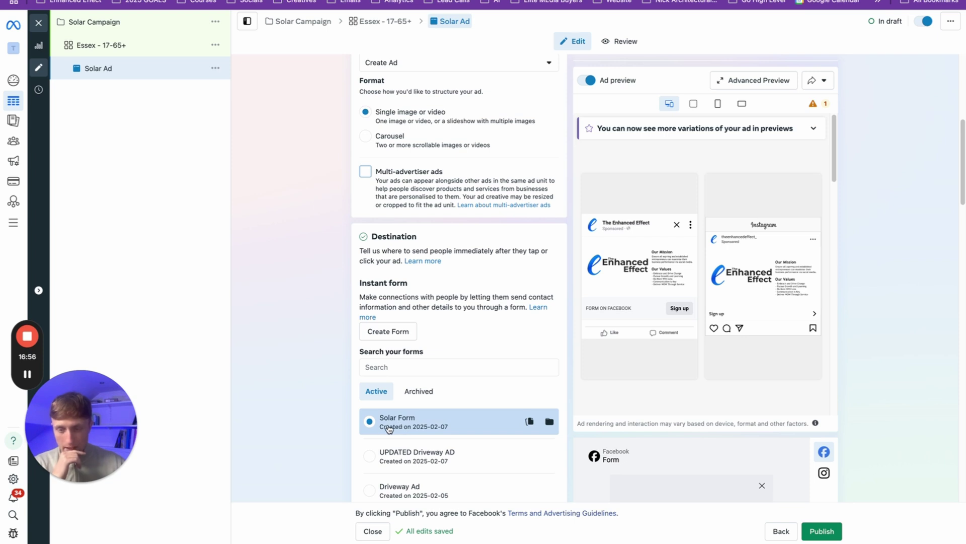
{"action": "scroll", "coordinate": [410, 430], "scroll_direction": "down", "scroll_amount": 3}
{"action": "scroll", "coordinate": [411, 431], "scroll_direction": "down", "scroll_amount": 4}
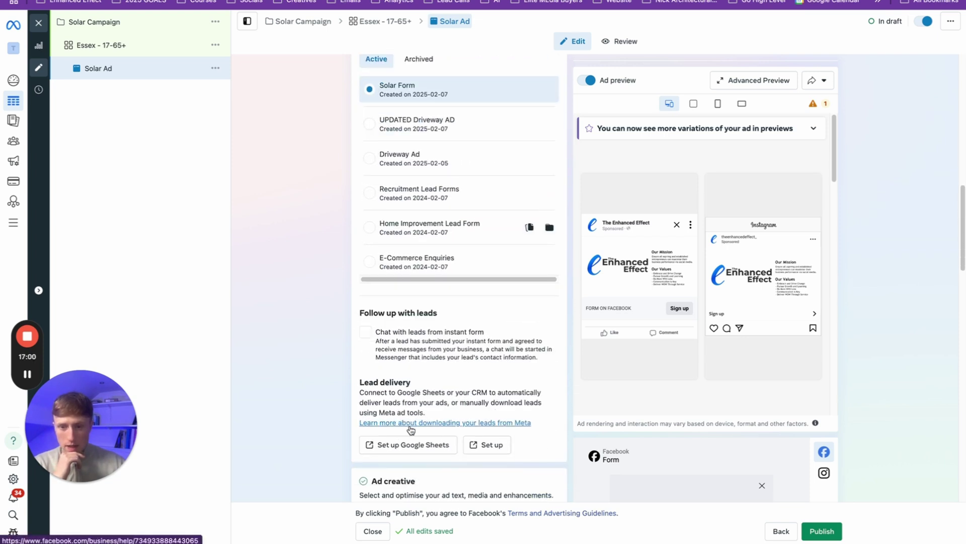
{"action": "scroll", "coordinate": [411, 429], "scroll_direction": "down", "scroll_amount": 3}
{"action": "scroll", "coordinate": [410, 429], "scroll_direction": "down", "scroll_amount": 4}
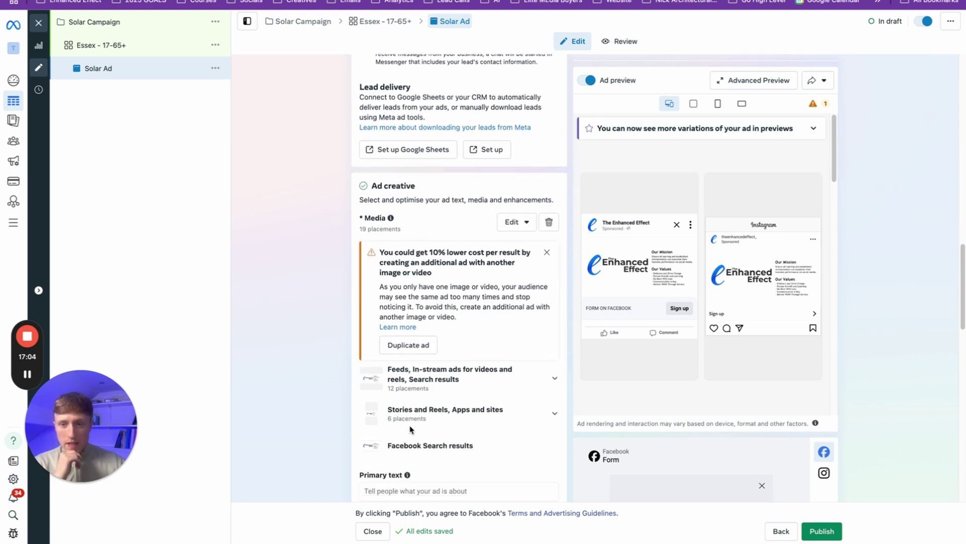
{"action": "scroll", "coordinate": [411, 430], "scroll_direction": "down", "scroll_amount": 1}
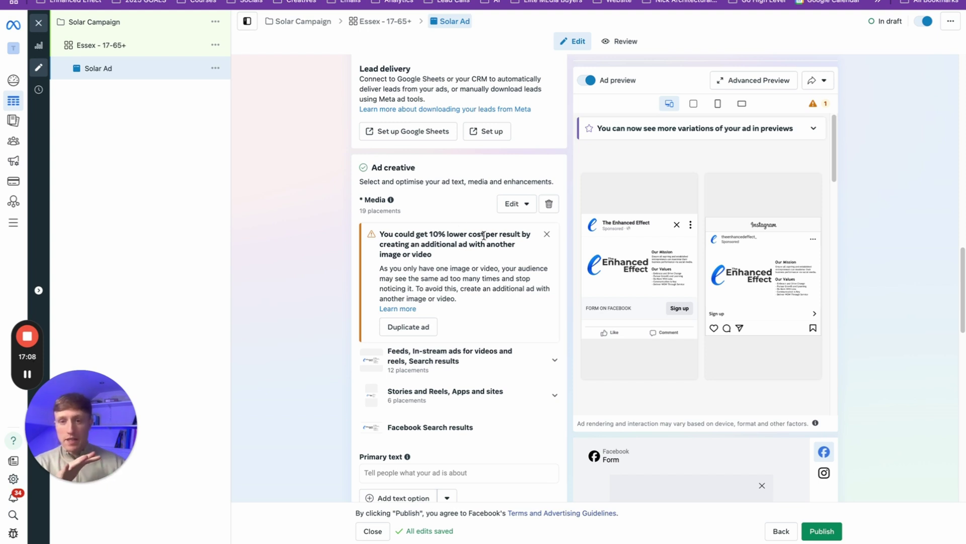
Step: Remove the existing media from Solar Ad's creative and start setting up a new image ad
{"action": "left_click", "coordinate": [548, 206]}
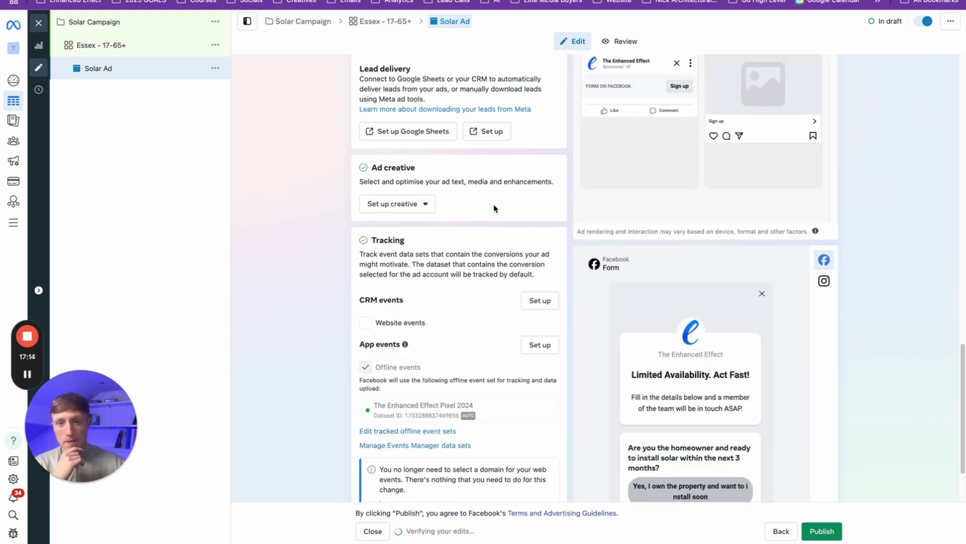
{"action": "left_click", "coordinate": [420, 207]}
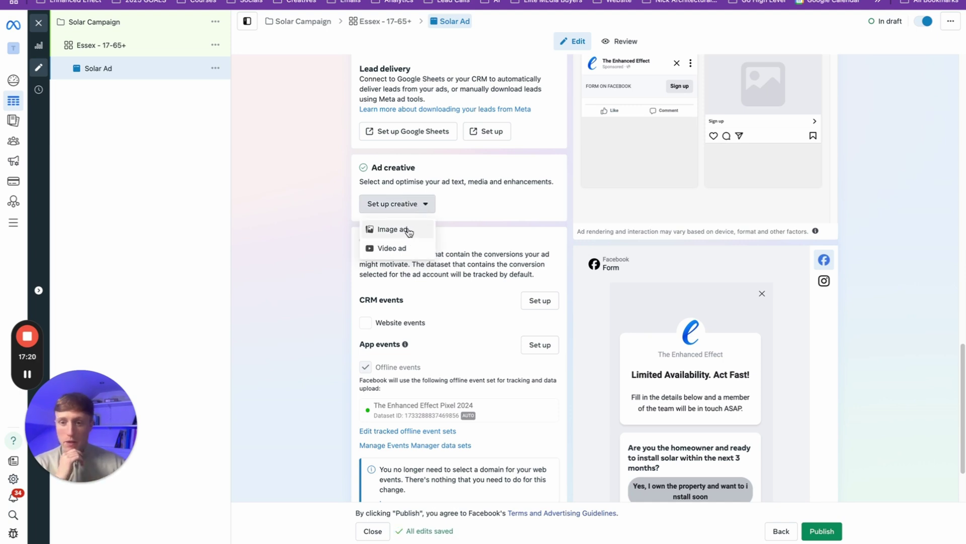
{"action": "left_click", "coordinate": [409, 230]}
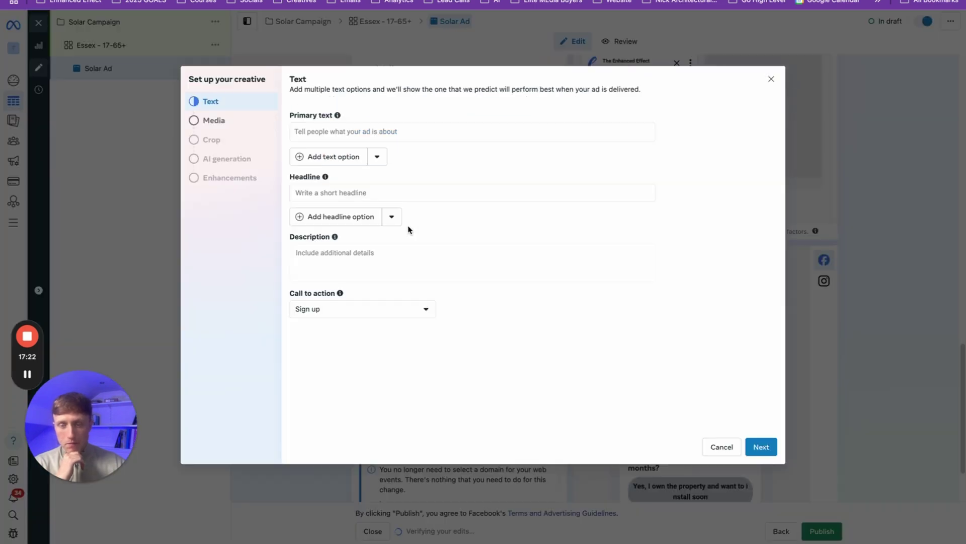
Step: Copy the main copy, from "We're Looking for 10 Essex Homeowners!" to "check if you qualify!", from the Google Docs document into the ad's primary text
{"action": "left_click", "coordinate": [325, 130]}
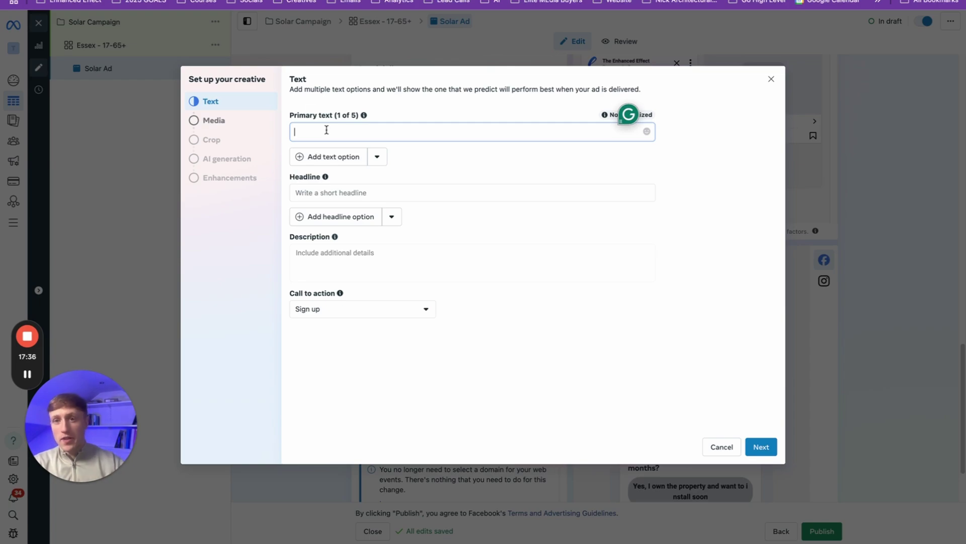
{"action": "key", "text": "ctrl+Tab"}
{"action": "scroll", "coordinate": [343, 245], "scroll_direction": "up", "scroll_amount": 2}
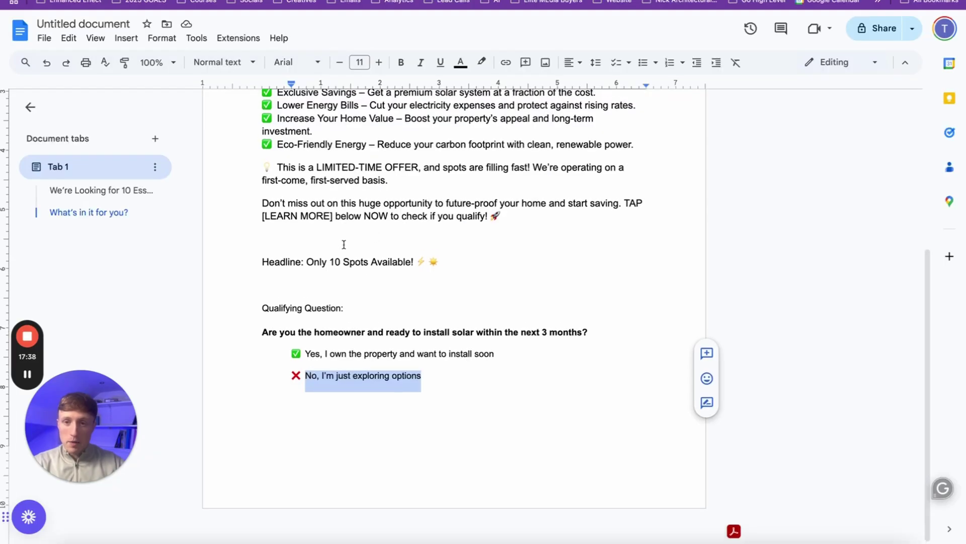
{"action": "scroll", "coordinate": [344, 245], "scroll_direction": "up", "scroll_amount": 3}
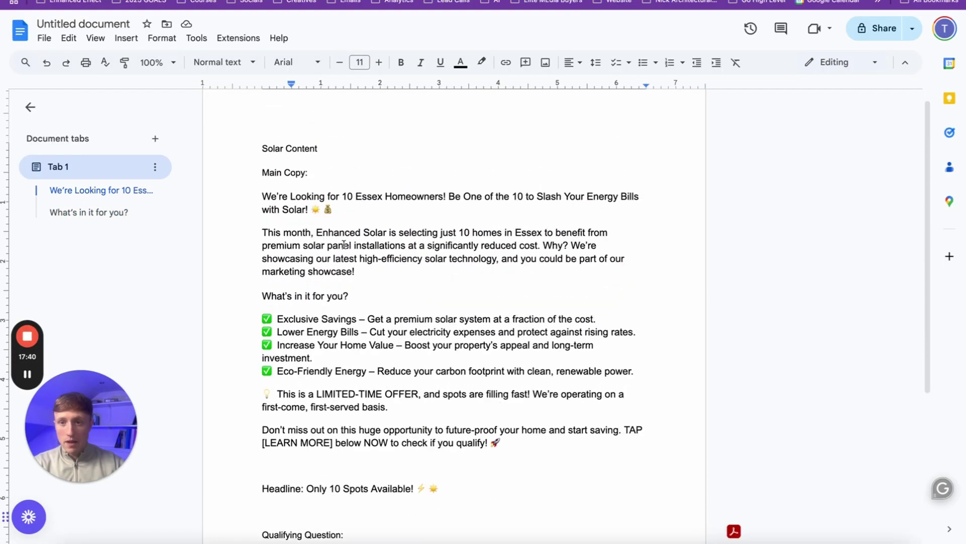
{"action": "left_click_drag", "start_coordinate": [262, 197], "coordinate": [502, 442]}
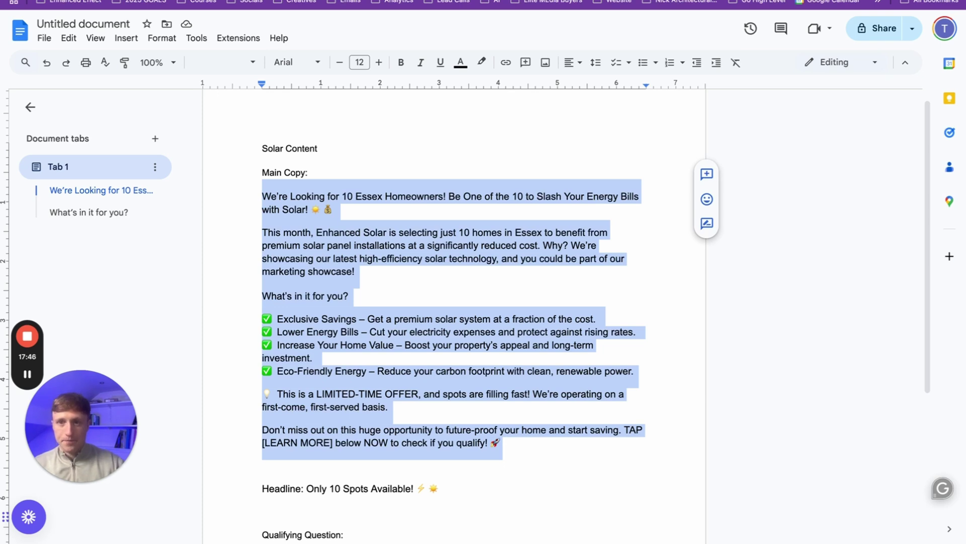
{"action": "left_click", "coordinate": [292, 0]}
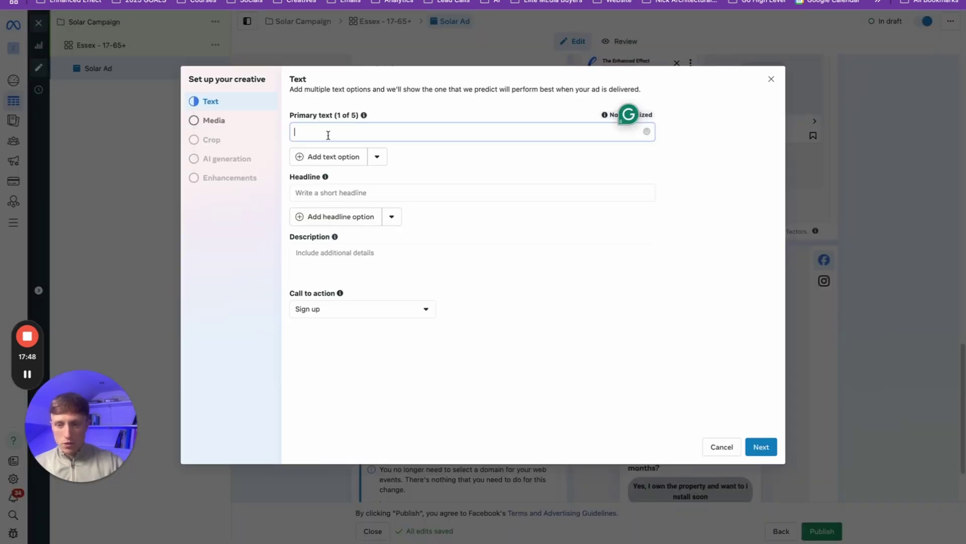
{"action": "type", "text": "We're Looking for 10 Essex Homeowners! Be One of the 10 to Slash Your Energy Bills with Solar! ☀️💰 This month, Enhanced Solar is selecting just 10 homes in Essex to benefit from premium solar panel installations at a significantly reduced cost. Why? We're showcasing our latest high-efficiency solar technology, and you could be part of our marketing showcase! What's in it for you? ✅ Exclusive Savings – Get a premium solar system at a fraction of the cost. ✅ Lower Energy Bills – Cut your electricity expenses and protect against rising rates. ✅ Increase Your Home Value – Boost your property's appeal and long-term investment. ✅ Eco-Friendly Energy – Reduce your carbon footprint with clean, renewable power. 💡 This is a LIMITED-TIME OFFER, and spots are filling fast! We're operating on a first-come, first-served basis. Don't miss out on this huge opportunity to future-proof your home and start saving. TAP [LEARN MORE] below NOW to check if you qualify! 🚀"}
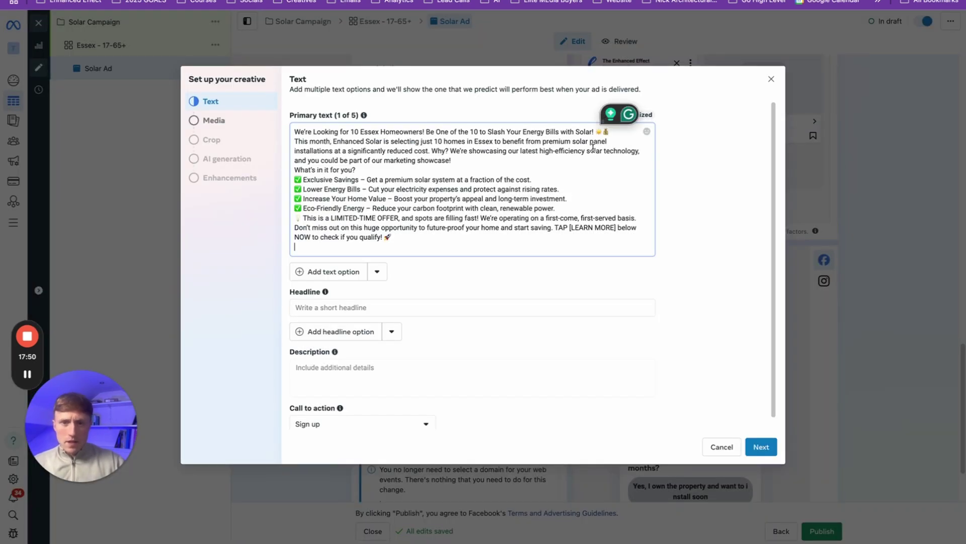
Step: Insert blank lines in the primary text after the opening hook, the "This month" paragraph and the checkmarked benefits list
{"action": "left_click", "coordinate": [624, 132]}
{"action": "key", "text": "Return"}
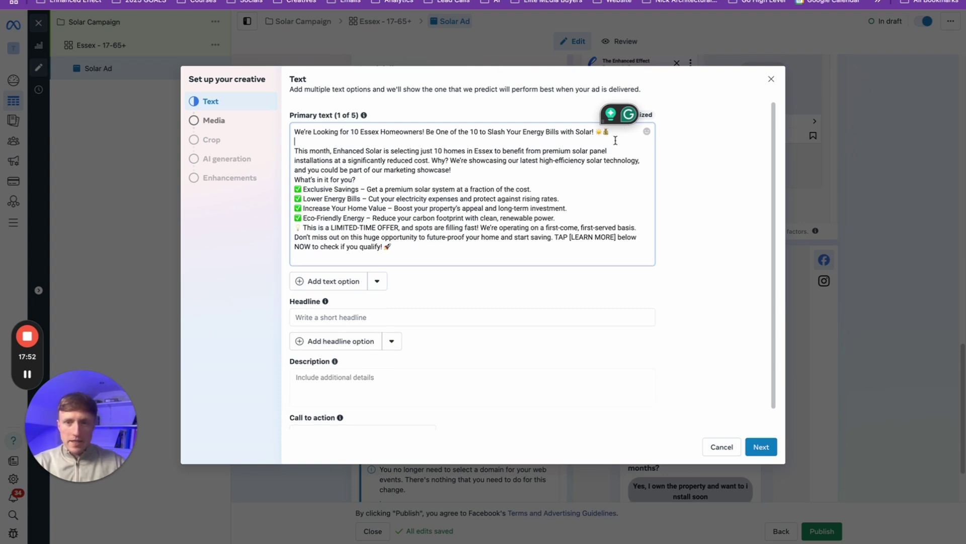
{"action": "left_click", "coordinate": [462, 169]}
{"action": "key", "text": "Return"}
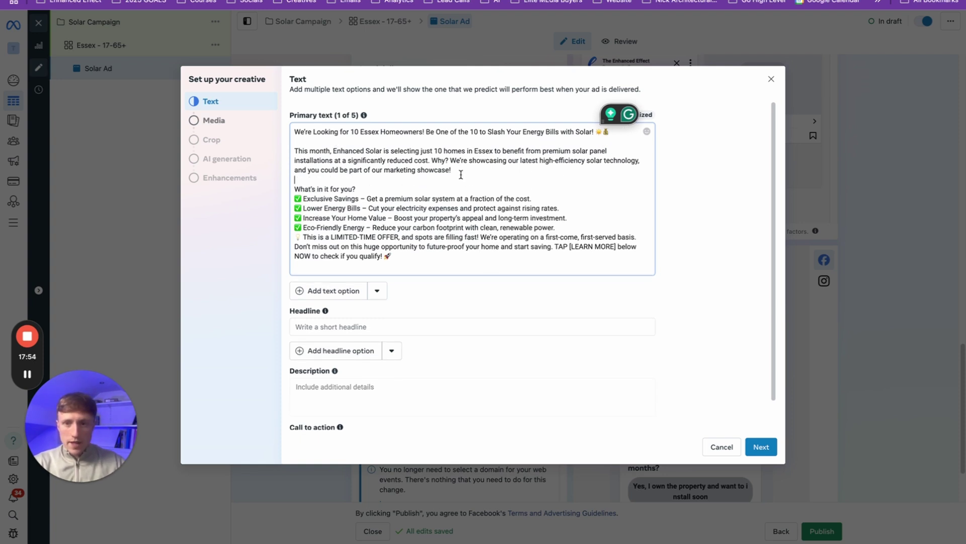
{"action": "left_click", "coordinate": [565, 227]}
{"action": "key", "text": "Return"}
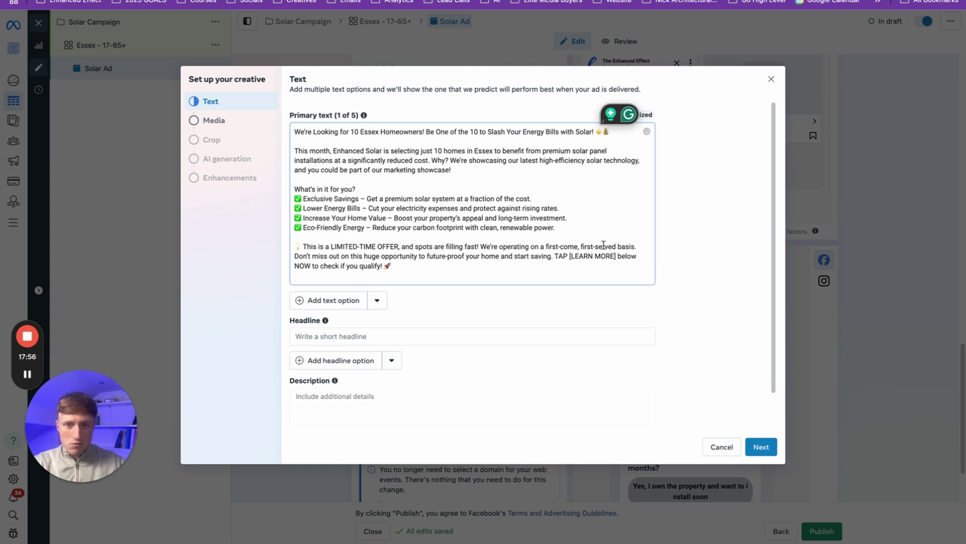
Step: Separate the LIMITED-TIME OFFER, "Don't miss out" and "TAP [LEARN MORE]" sentences into spaced paragraphs, and remove the primary text's trailing empty line
{"action": "left_click", "coordinate": [637, 247]}
{"action": "key", "text": "Return"}
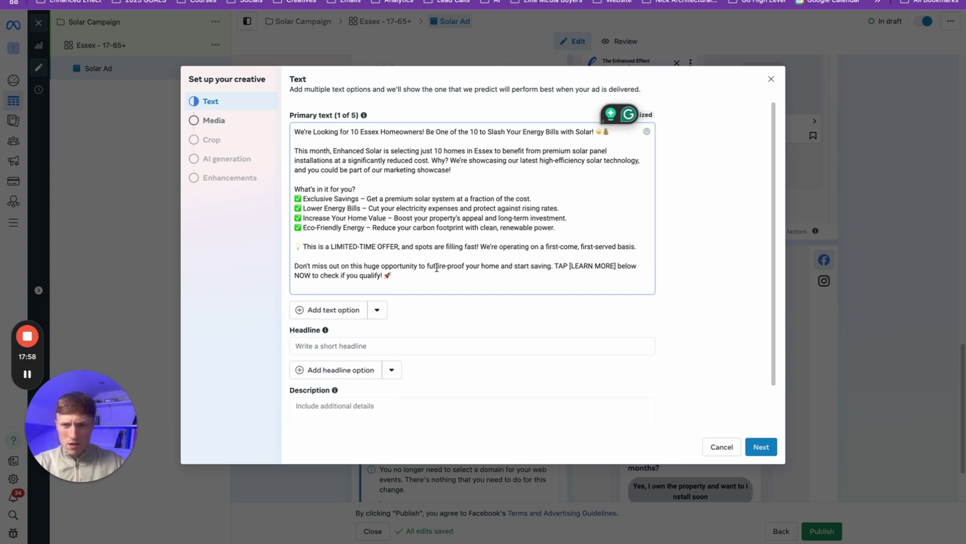
{"action": "left_click", "coordinate": [555, 266]}
{"action": "key", "text": "Return"}
{"action": "key", "text": "Return"}
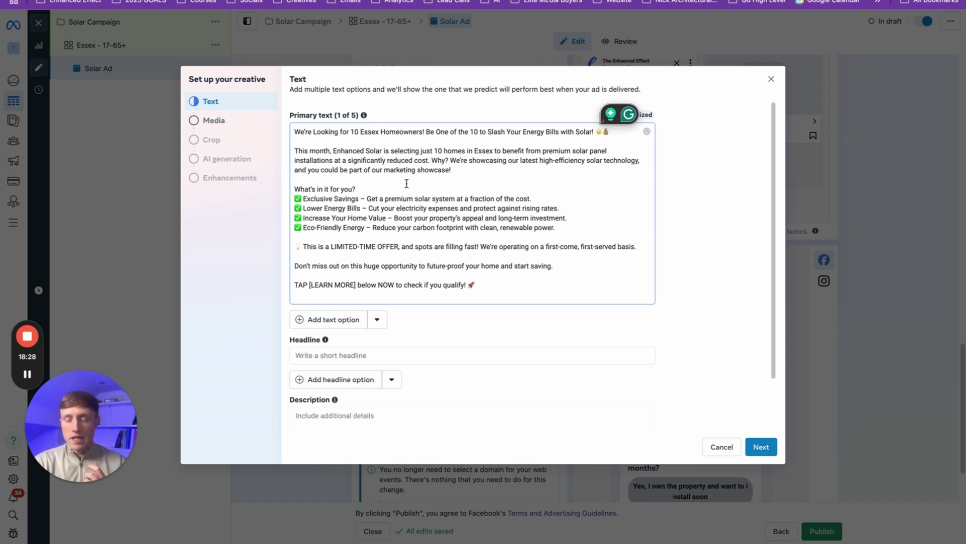
{"action": "key", "text": "Down"}
{"action": "key", "text": "BackSpace"}
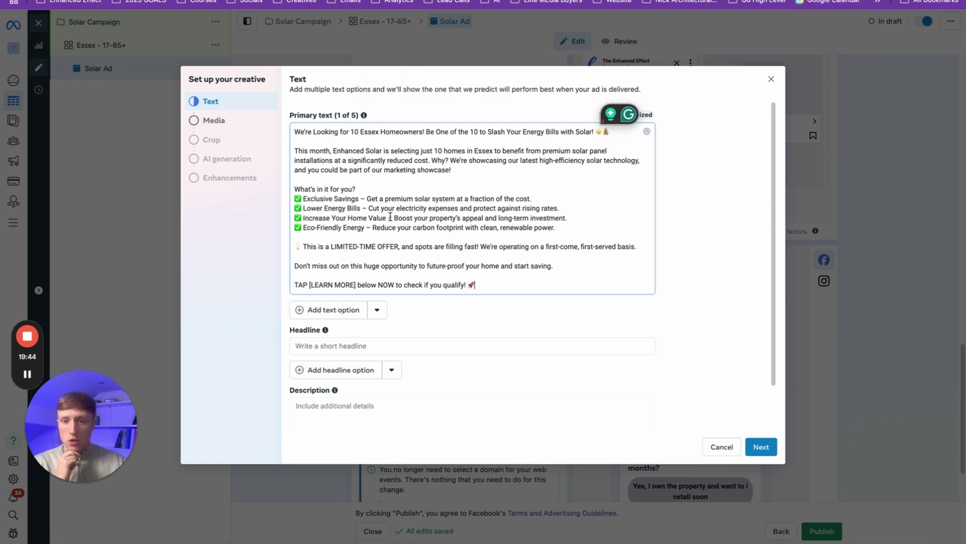
Step: Copy the headline "Only 10 Spots Available! ⚡🌟" from the Google Docs document into the ad's headline
{"action": "left_click", "coordinate": [385, 347]}
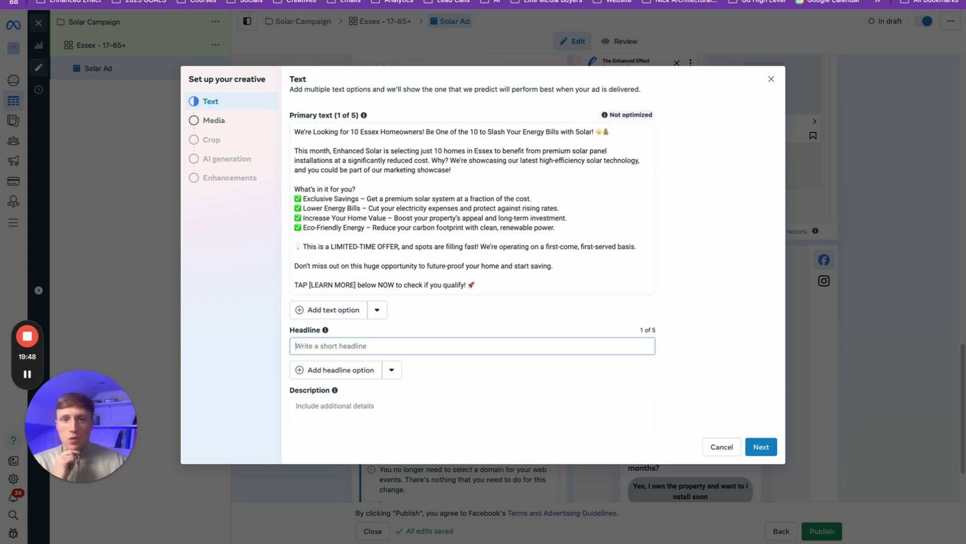
{"action": "key", "text": "ctrl+Tab"}
{"action": "scroll", "coordinate": [416, 438], "scroll_direction": "down", "scroll_amount": 1}
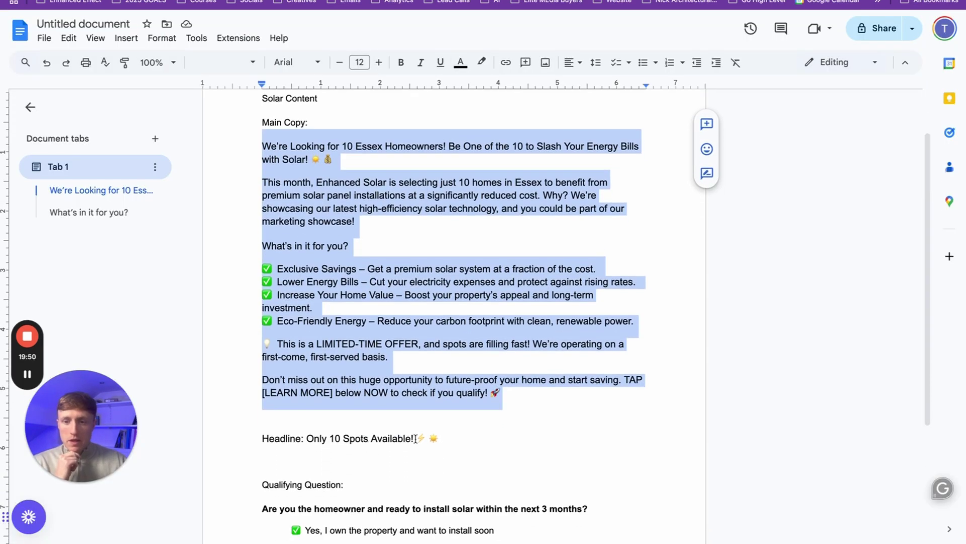
{"action": "left_click_drag", "start_coordinate": [442, 438], "coordinate": [307, 437]}
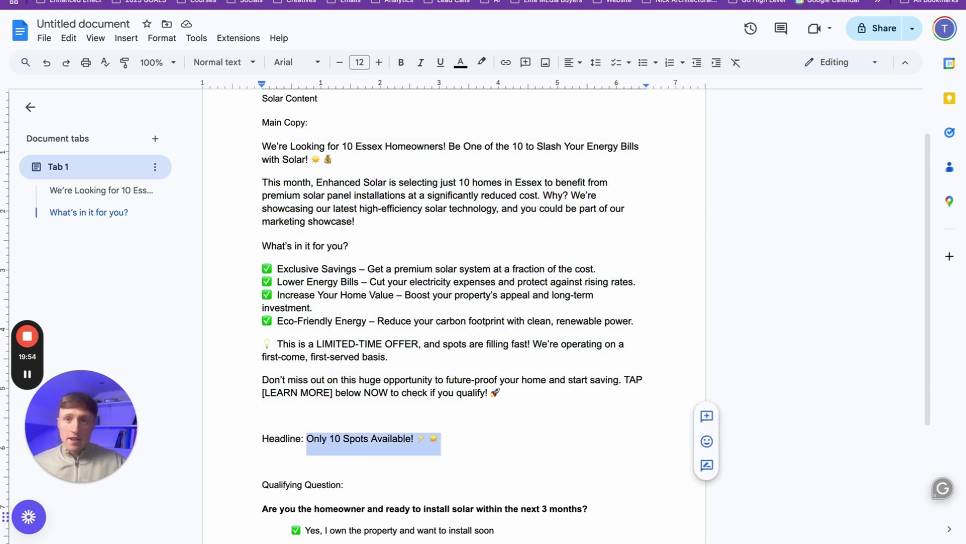
{"action": "key", "text": "ctrl+shift+Tab"}
{"action": "type", "text": "Only 10 Spots Available! ⚡🌟"}
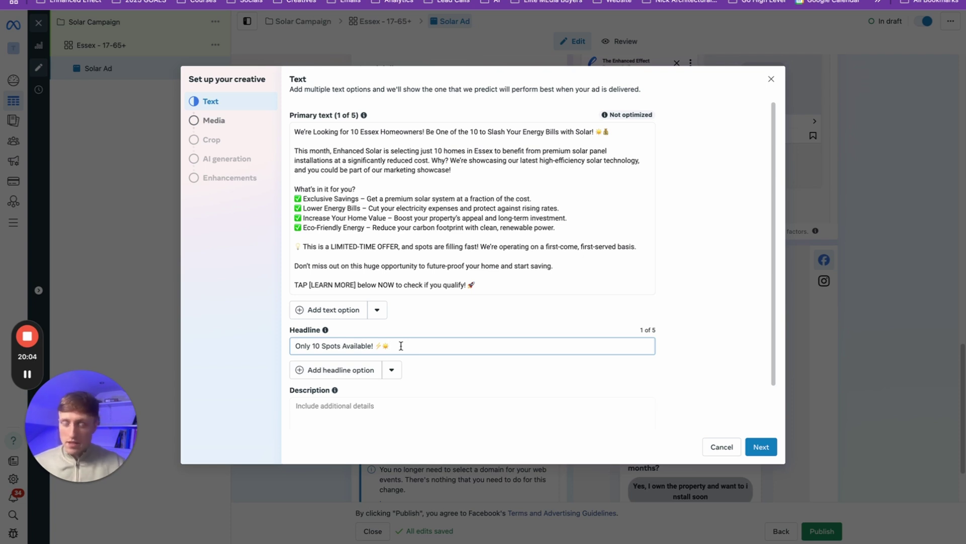
Step: Change the number of spots in the headline to 5
{"action": "left_click", "coordinate": [319, 345]}
{"action": "key", "text": "BackSpace"}
{"action": "key", "text": "BackSpace"}
{"action": "type", "text": "5"}
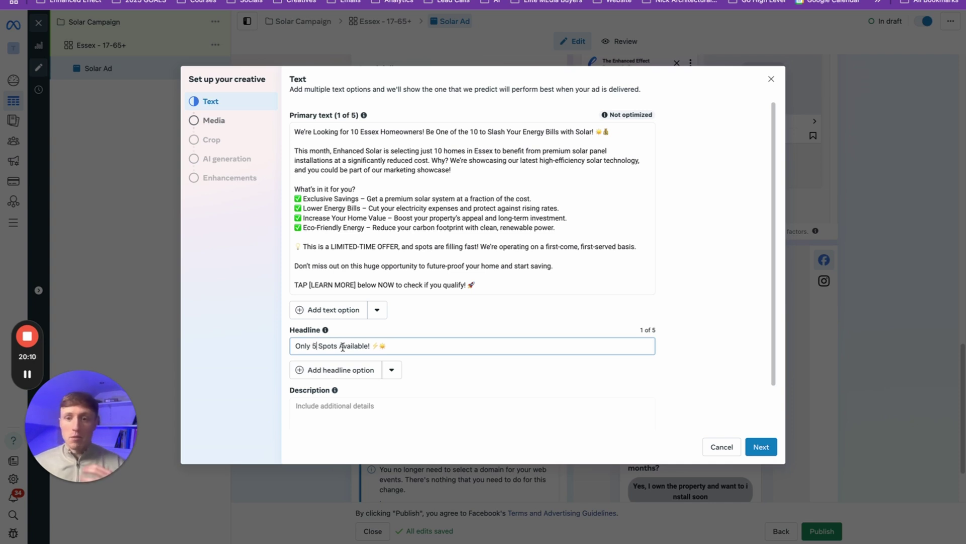
Step: Set the call to action to Learn more and continue to the creative's media selection
{"action": "scroll", "coordinate": [388, 342], "scroll_direction": "down", "scroll_amount": 2}
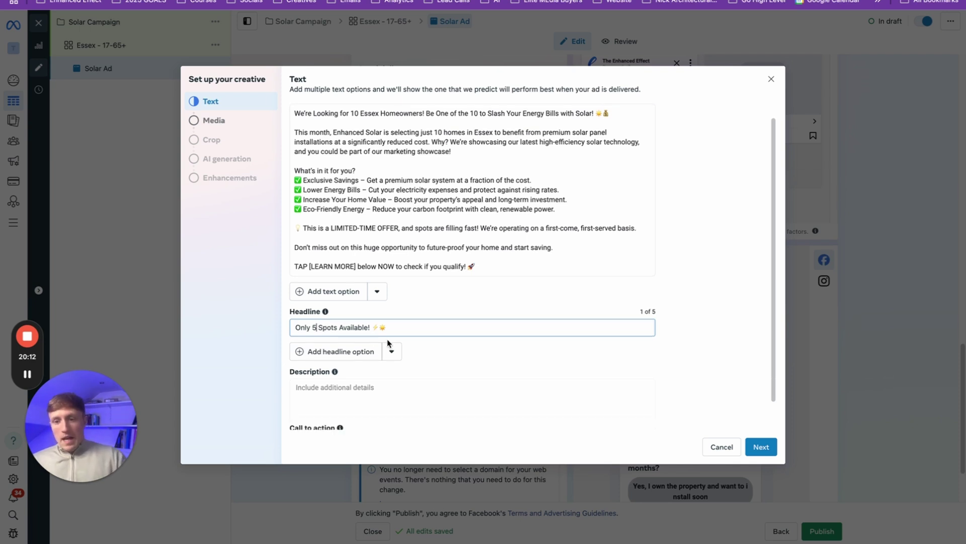
{"action": "left_click", "coordinate": [390, 412]}
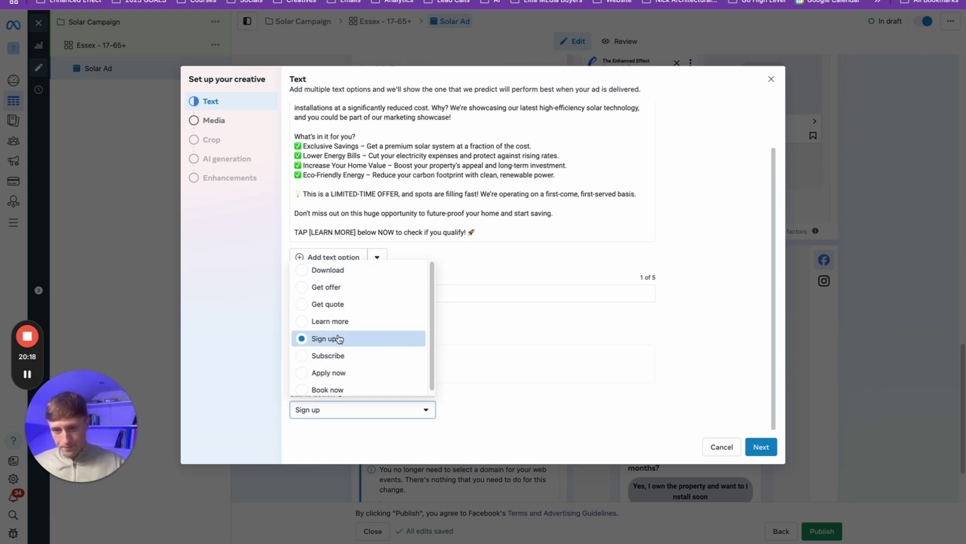
{"action": "scroll", "coordinate": [338, 347], "scroll_direction": "down", "scroll_amount": 1}
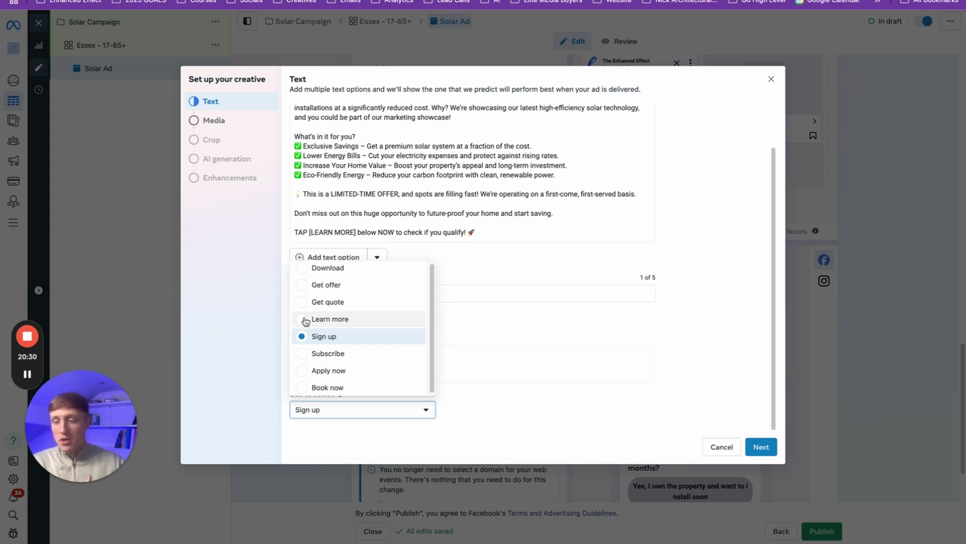
{"action": "left_click", "coordinate": [305, 319]}
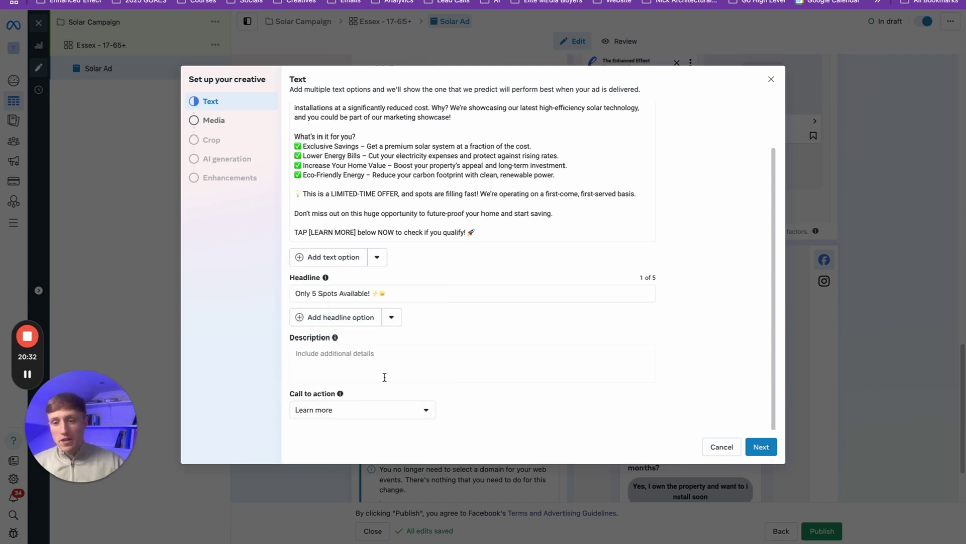
{"action": "left_click", "coordinate": [760, 447]}
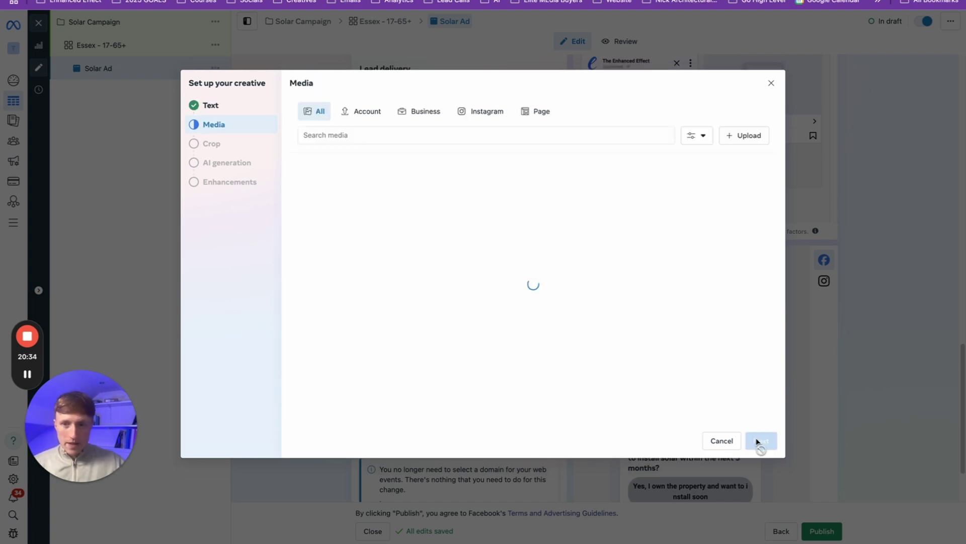
Step: Upload "Copy of 1x1 Ad Templates (6).jpg" from Downloads as the ad image and continue to cropping
{"action": "left_click", "coordinate": [741, 136]}
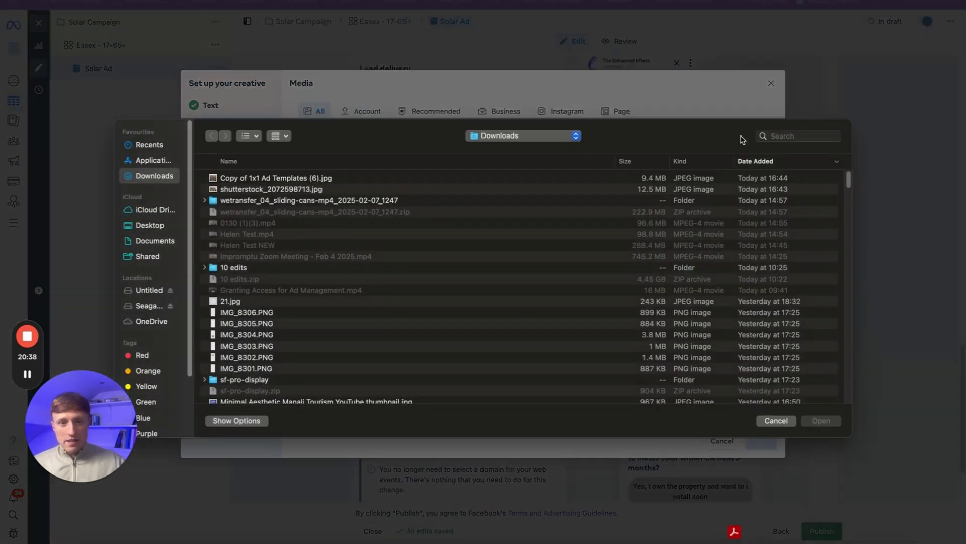
{"action": "double_click", "coordinate": [305, 180]}
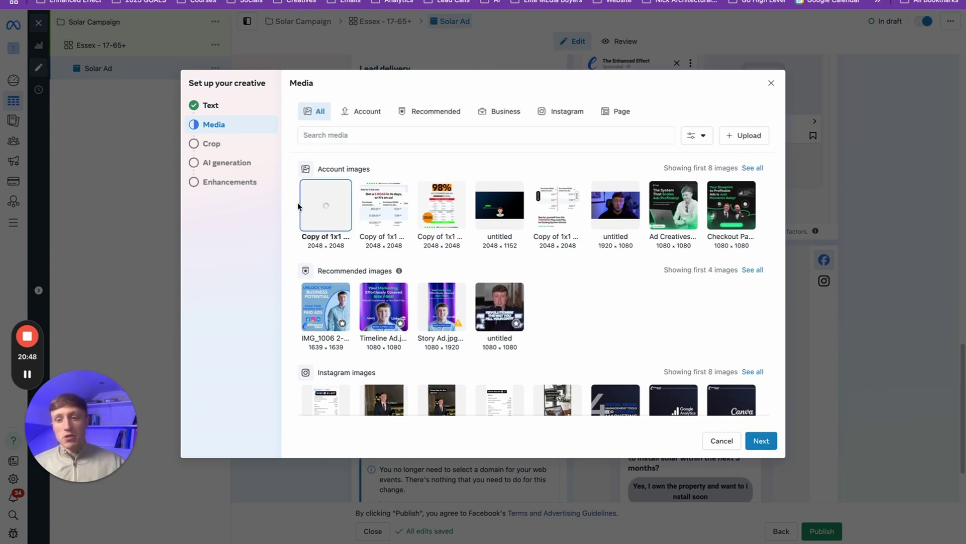
{"action": "left_click", "coordinate": [761, 440]}
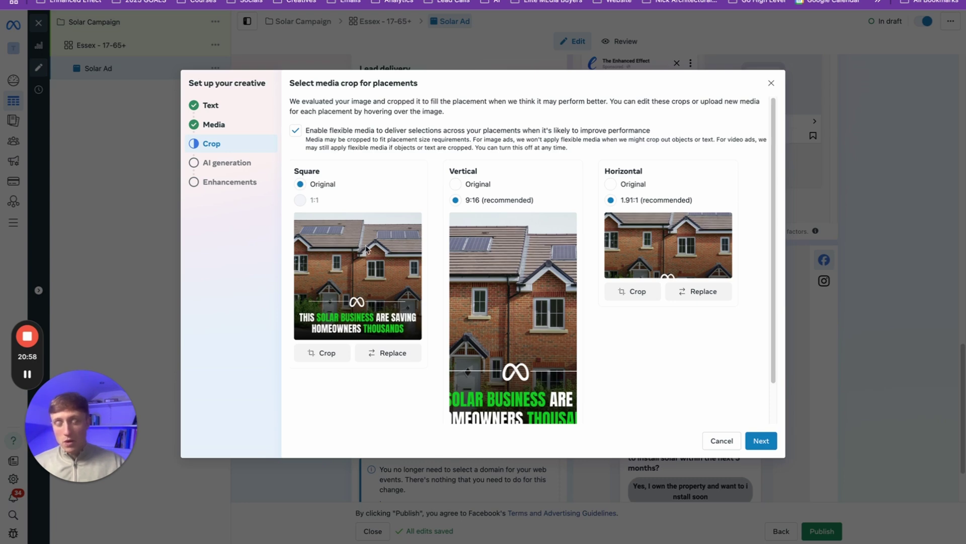
Step: Use the original crop for vertical and horizontal placements, disable flexible media and accept the crop settings
{"action": "left_click", "coordinate": [455, 184]}
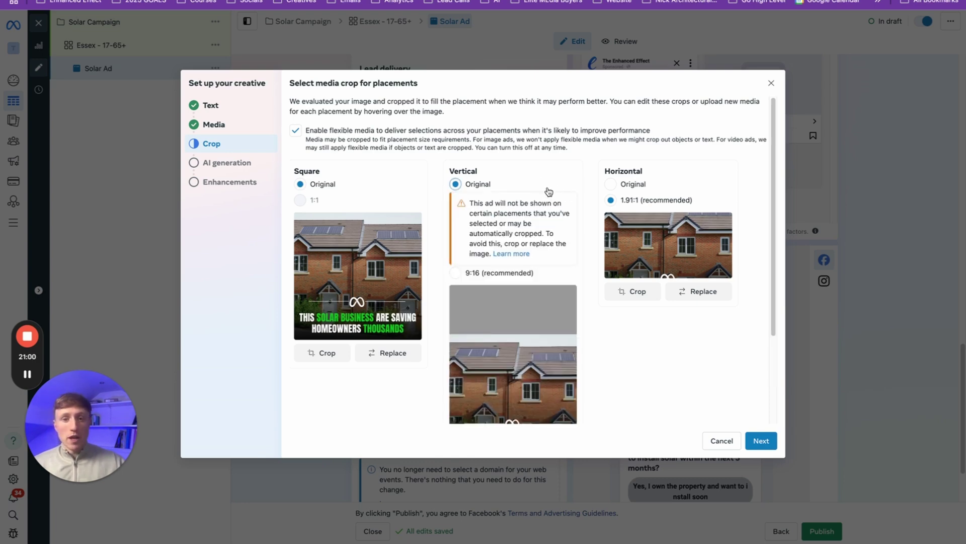
{"action": "left_click", "coordinate": [456, 272]}
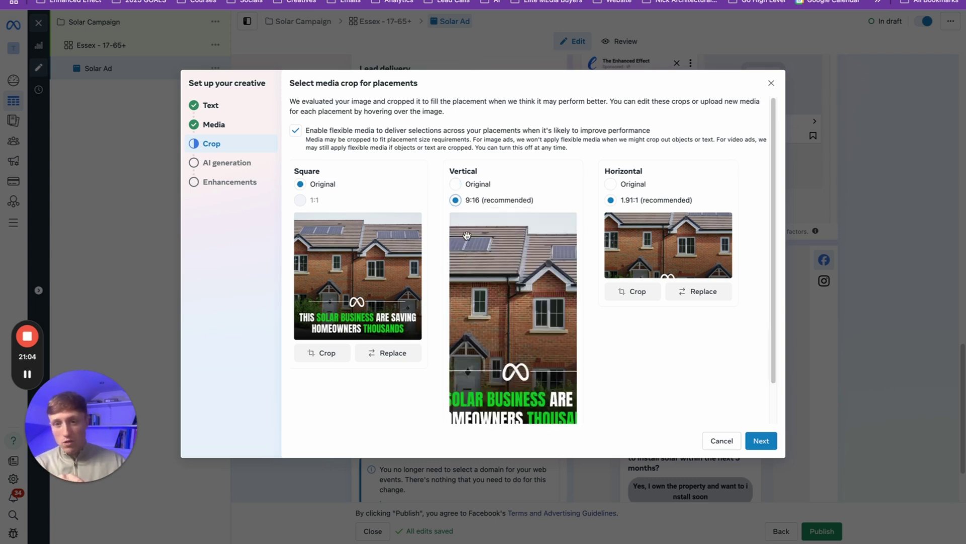
{"action": "left_click", "coordinate": [456, 184]}
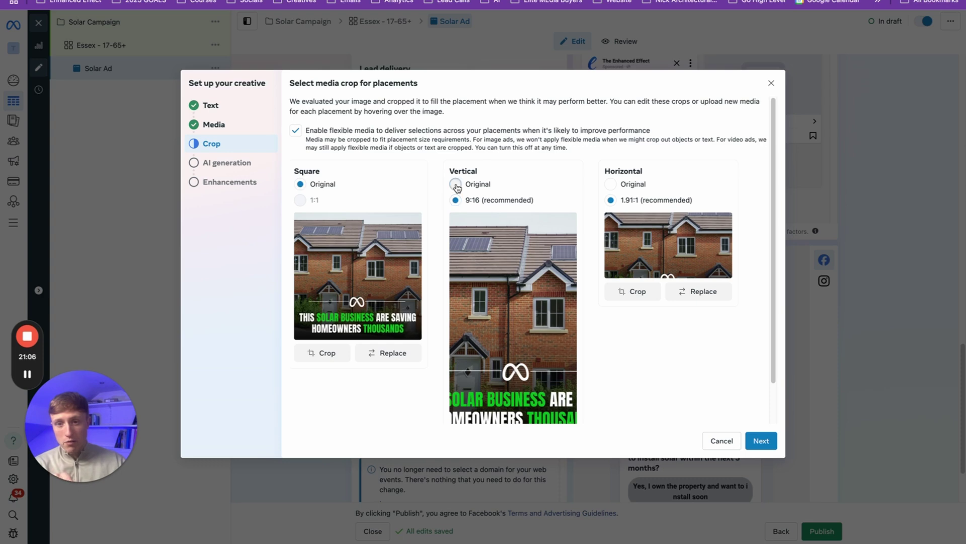
{"action": "left_click", "coordinate": [610, 184]}
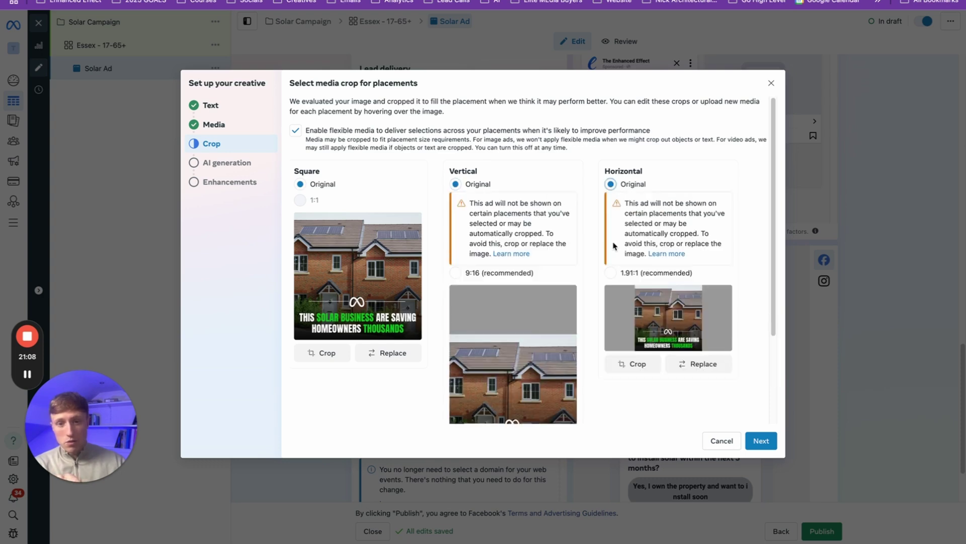
{"action": "left_click", "coordinate": [297, 131]}
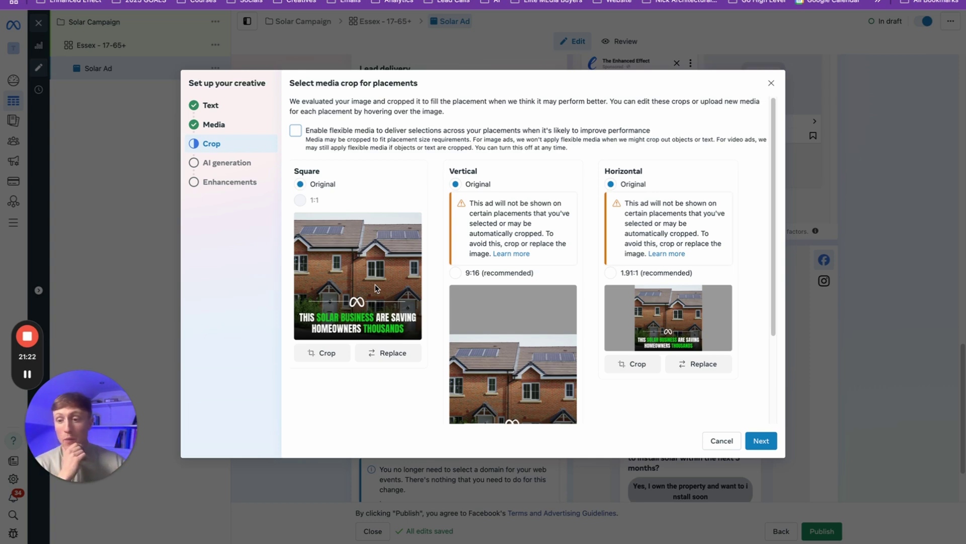
{"action": "scroll", "coordinate": [473, 284], "scroll_direction": "down", "scroll_amount": 2}
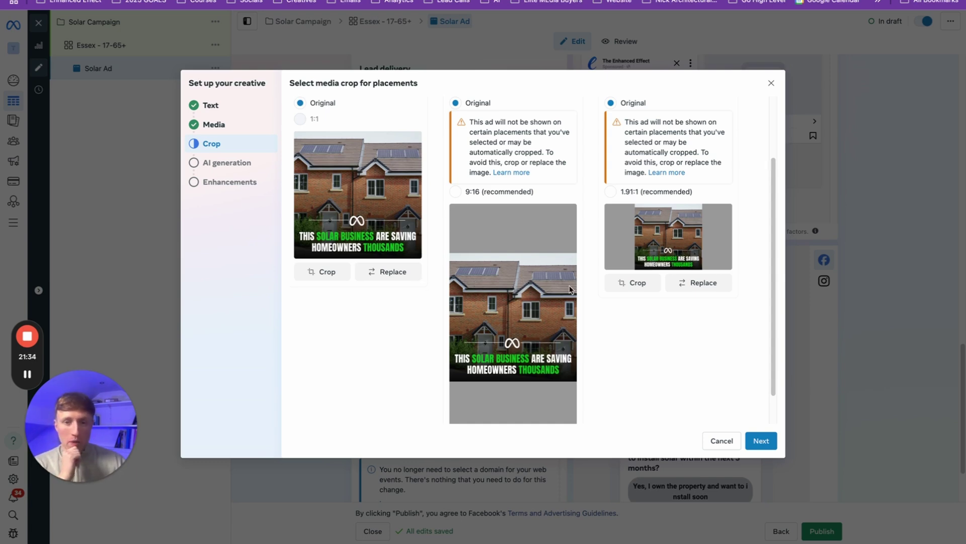
{"action": "left_click", "coordinate": [757, 439]}
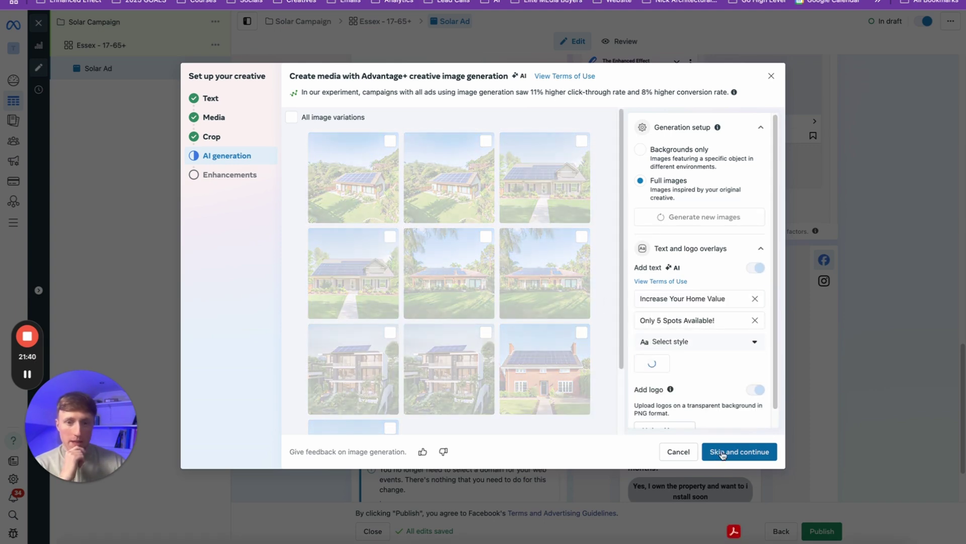
Step: Skip AI image generation, turn off the music, overlays, visual touch-ups and text improvements enhancements, and finish the creative setup
{"action": "left_click", "coordinate": [722, 453]}
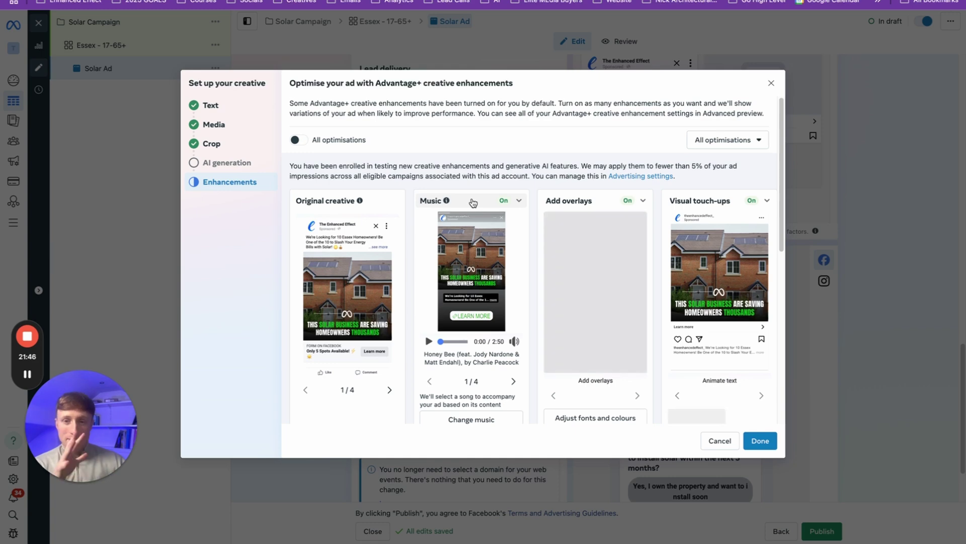
{"action": "left_click", "coordinate": [473, 201]}
{"action": "left_click", "coordinate": [429, 220]}
{"action": "left_click", "coordinate": [599, 203]}
{"action": "left_click", "coordinate": [551, 220]}
{"action": "left_click", "coordinate": [692, 200]}
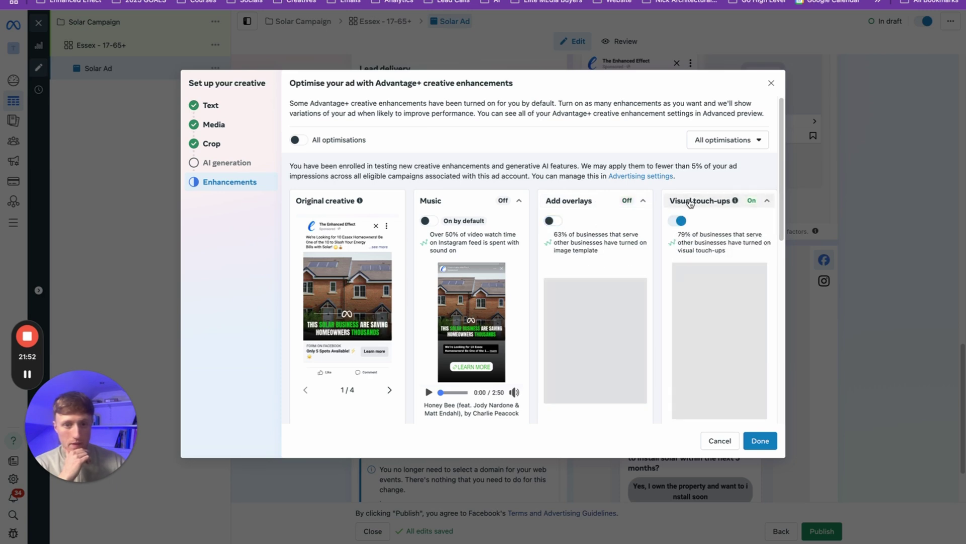
{"action": "scroll", "coordinate": [453, 237], "scroll_direction": "down", "scroll_amount": 5}
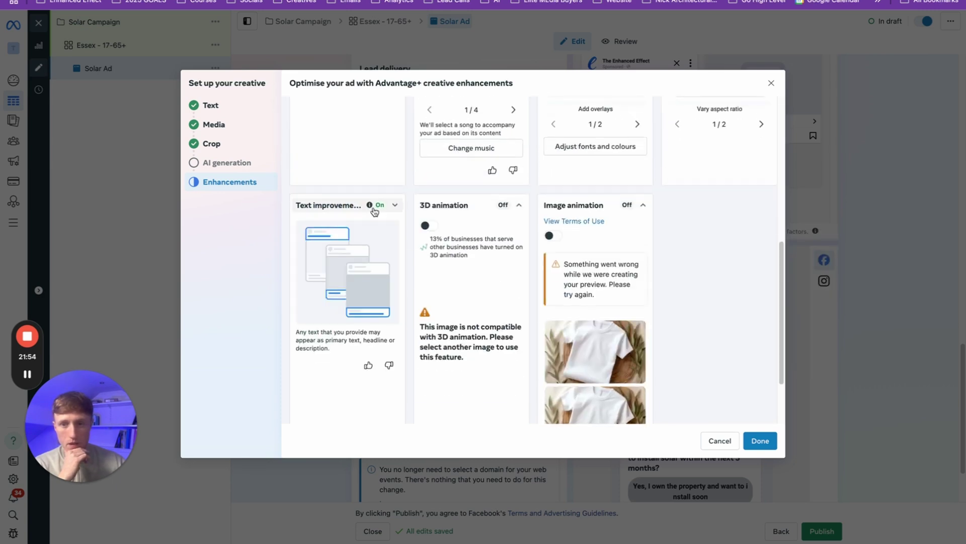
{"action": "left_click", "coordinate": [375, 212]}
{"action": "left_click", "coordinate": [305, 234]}
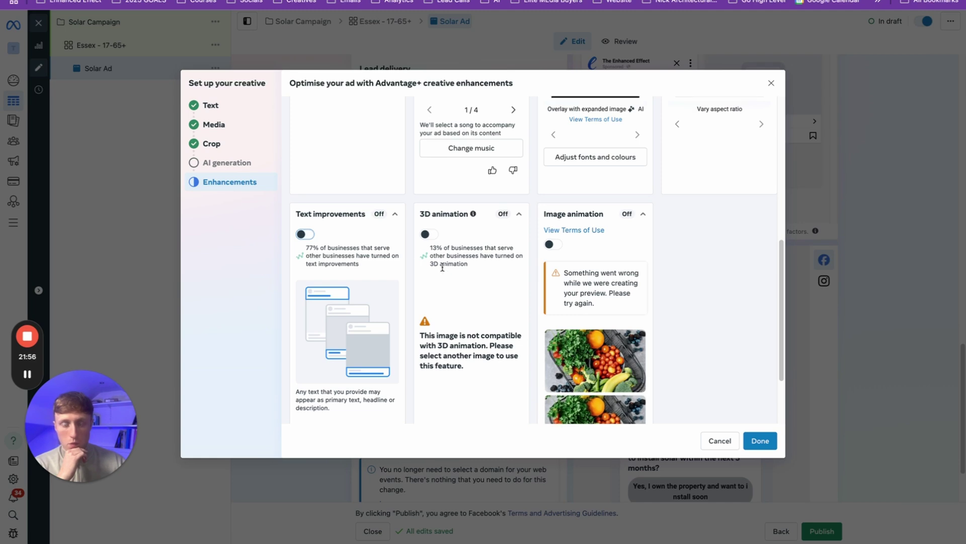
{"action": "scroll", "coordinate": [443, 271], "scroll_direction": "up", "scroll_amount": 6}
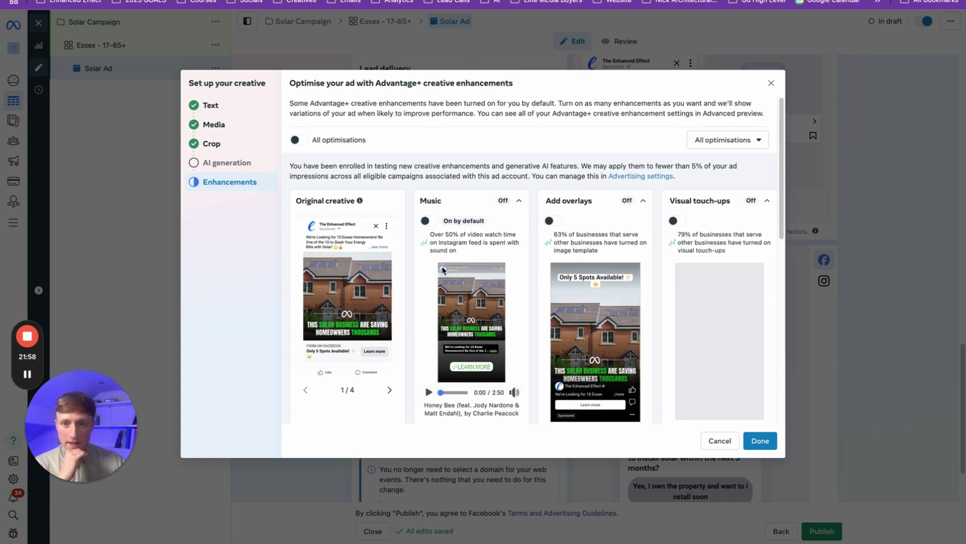
{"action": "scroll", "coordinate": [525, 295], "scroll_direction": "down", "scroll_amount": 1}
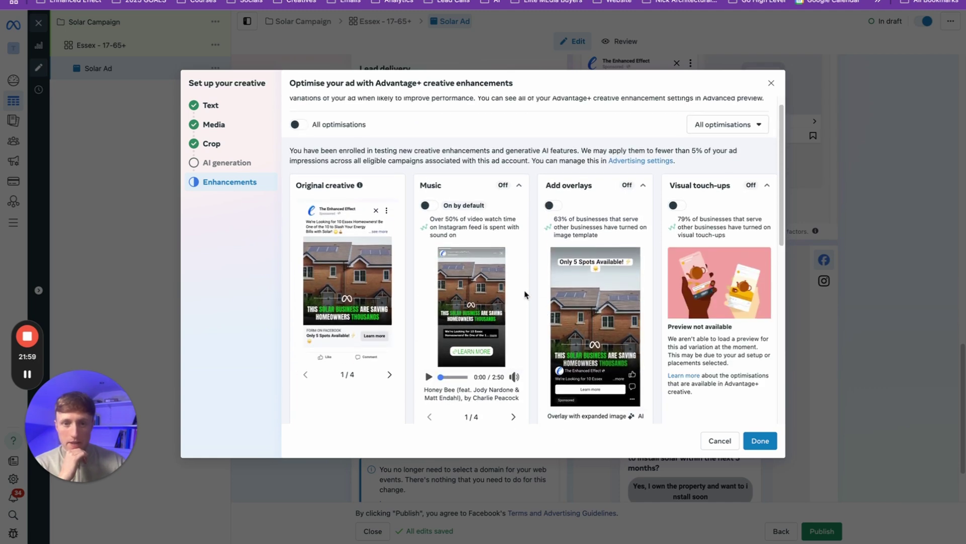
{"action": "left_click", "coordinate": [760, 440]}
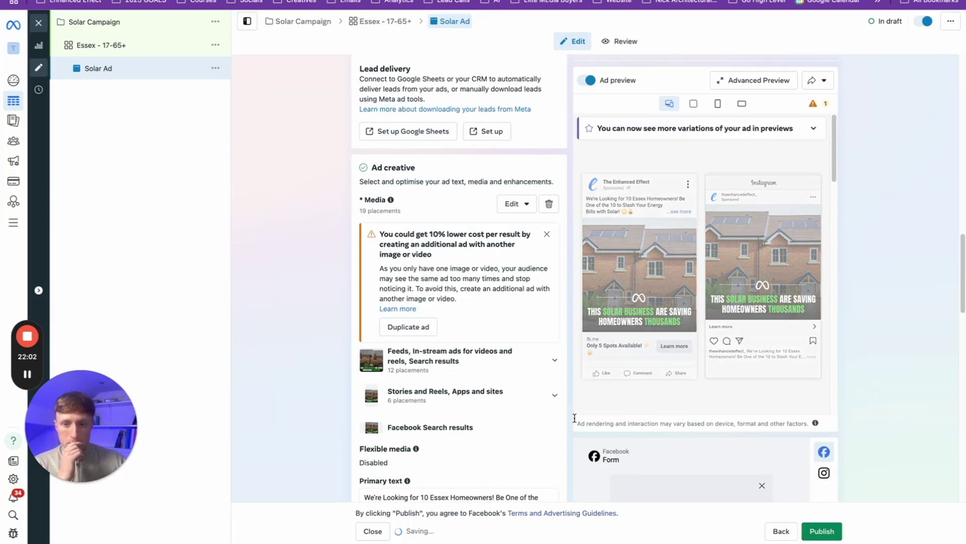
Step: Check Solar Ad's finished creative and open the advanced preview of its placements
{"action": "scroll", "coordinate": [467, 343], "scroll_direction": "down", "scroll_amount": 1}
{"action": "scroll", "coordinate": [467, 343], "scroll_direction": "down", "scroll_amount": 3}
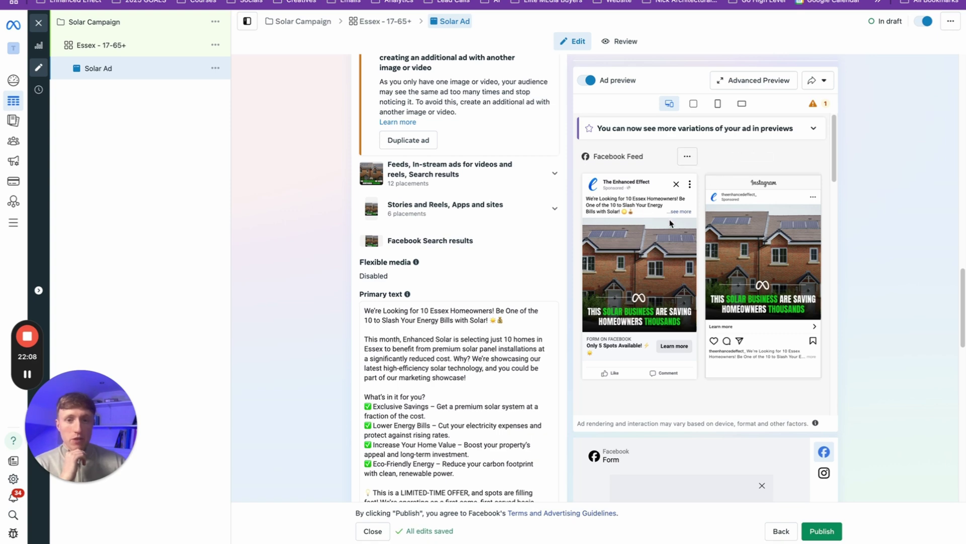
{"action": "left_click", "coordinate": [743, 82]}
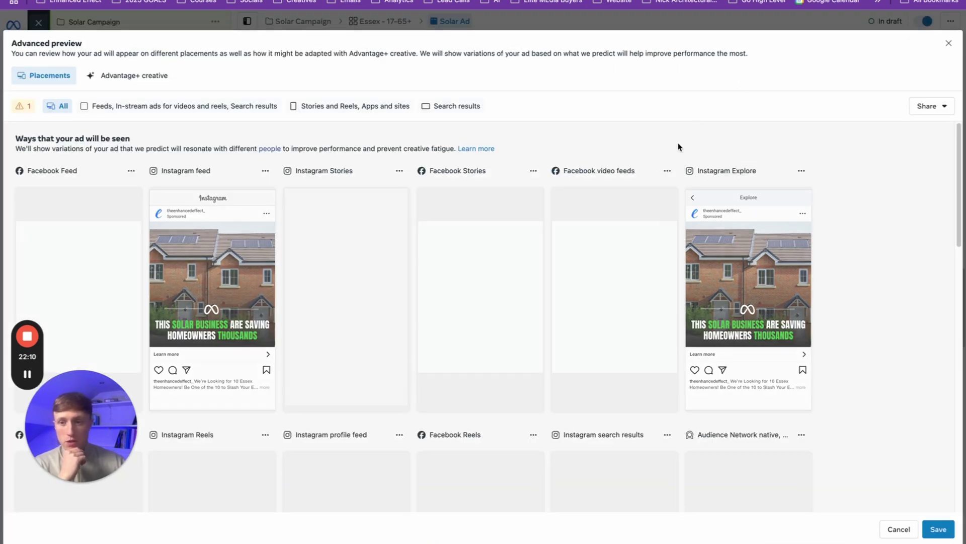
Step: Check Solar Ad's previews across the feed, Stories, Explore, Marketplace and Reels placements, and close the advanced preview
{"action": "left_click_drag", "start_coordinate": [79, 392], "coordinate": [386, 441]}
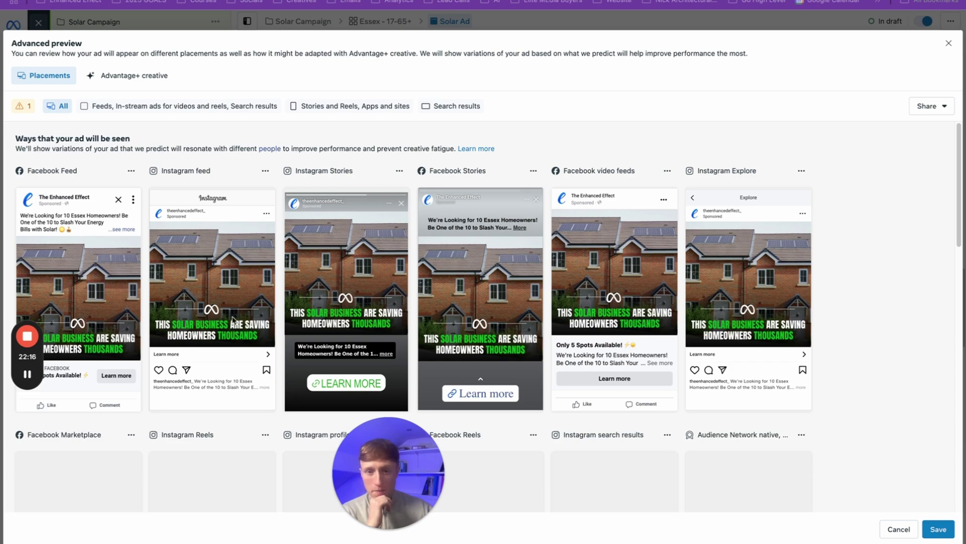
{"action": "scroll", "coordinate": [241, 323], "scroll_direction": "down", "scroll_amount": 3}
{"action": "scroll", "coordinate": [241, 323], "scroll_direction": "down", "scroll_amount": 2}
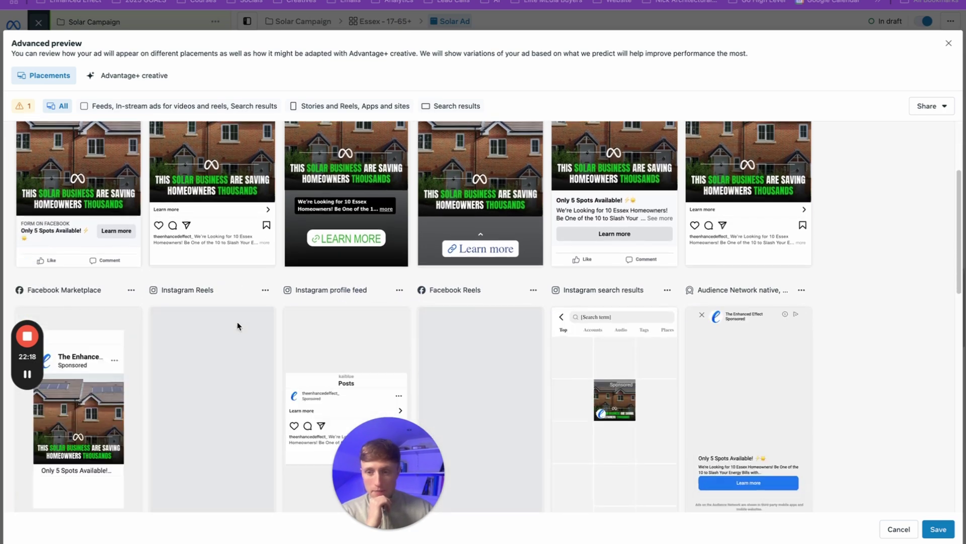
{"action": "scroll", "coordinate": [278, 296], "scroll_direction": "up", "scroll_amount": 5}
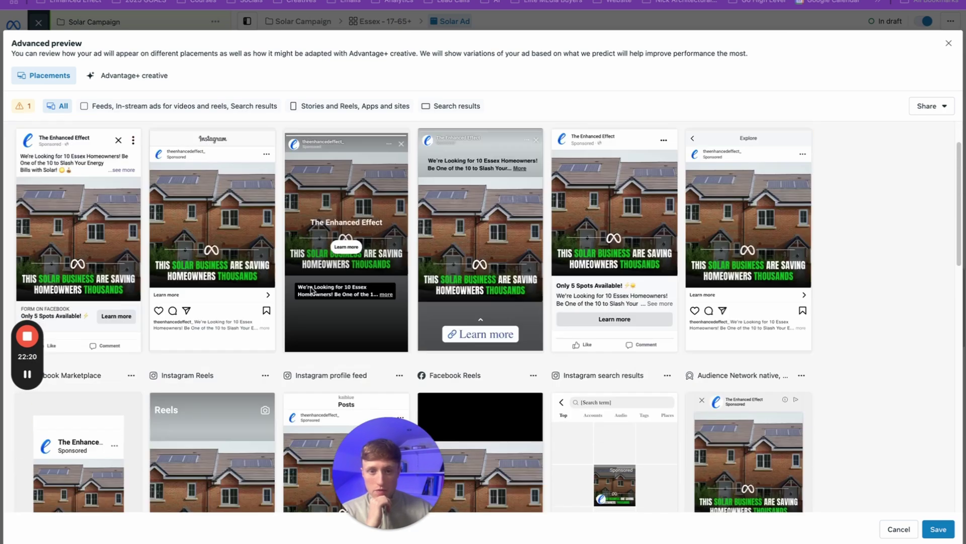
{"action": "left_click", "coordinate": [949, 45]}
Step: Review Solar Ad's primary text, headline, call to action, Advantage+ creative, tracking, ad setup and identity settings
{"action": "scroll", "coordinate": [446, 282], "scroll_direction": "down", "scroll_amount": 6}
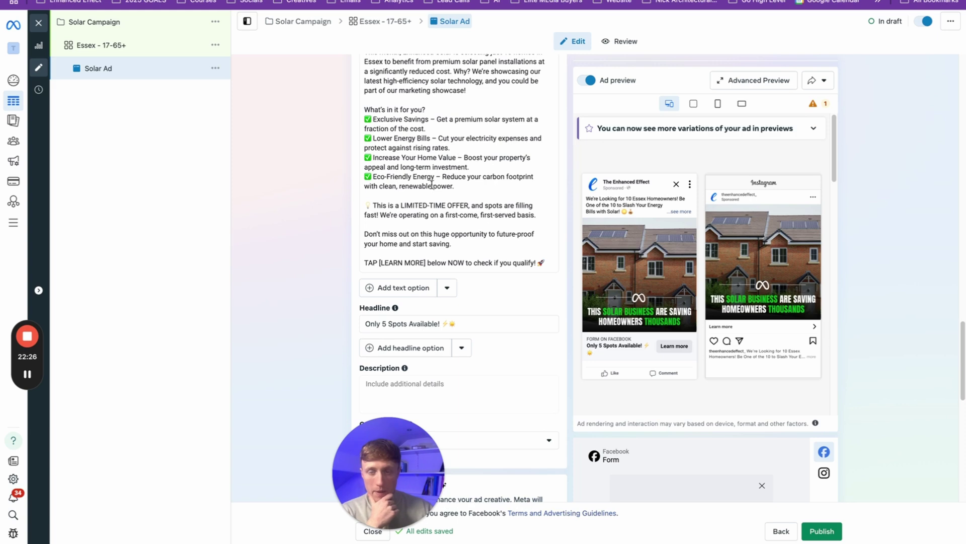
{"action": "scroll", "coordinate": [432, 325], "scroll_direction": "down", "scroll_amount": 2}
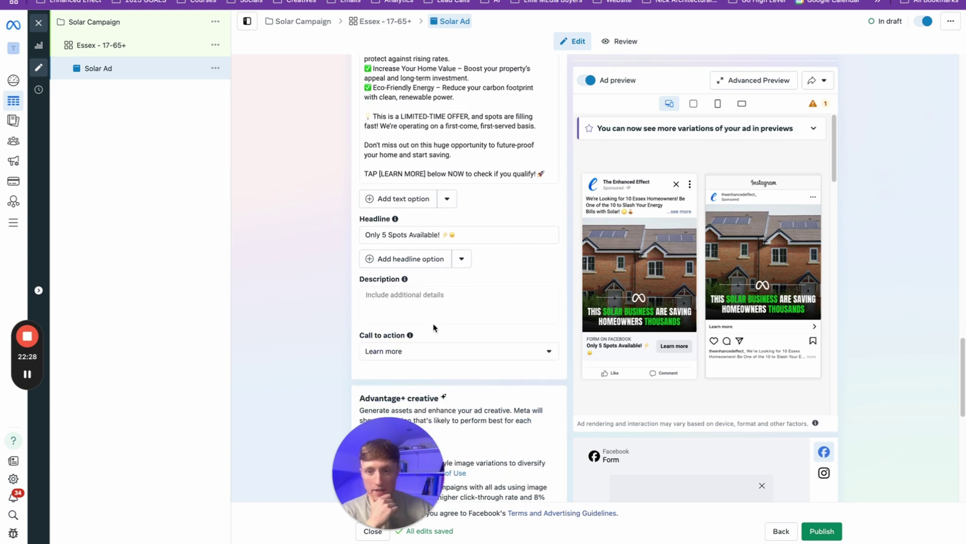
{"action": "scroll", "coordinate": [438, 358], "scroll_direction": "down", "scroll_amount": 4}
{"action": "scroll", "coordinate": [433, 355], "scroll_direction": "down", "scroll_amount": 5}
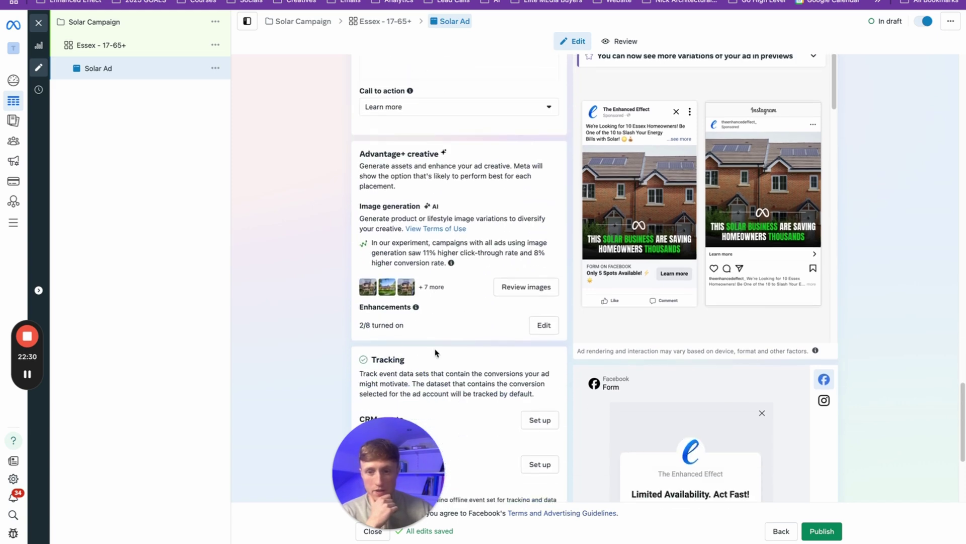
{"action": "scroll", "coordinate": [437, 351], "scroll_direction": "down", "scroll_amount": 2}
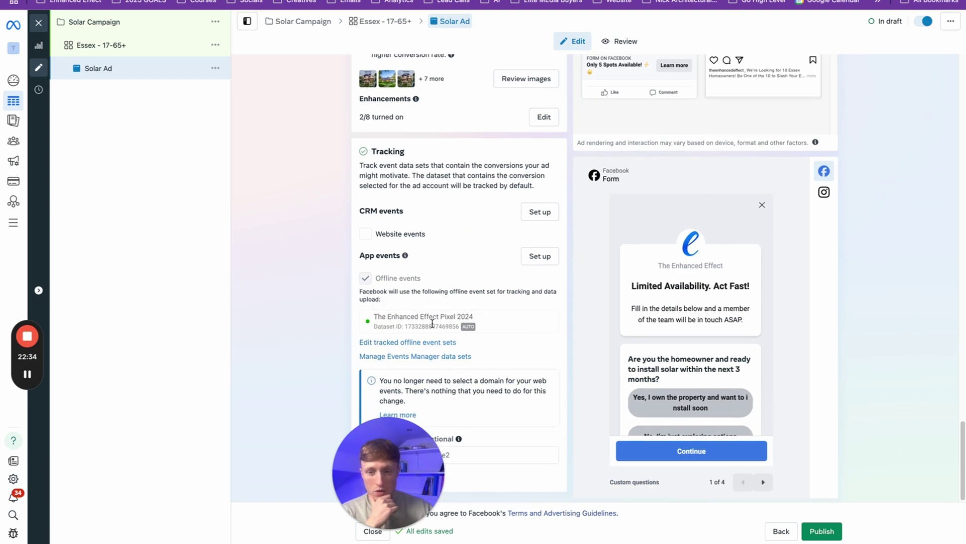
{"action": "scroll", "coordinate": [451, 327], "scroll_direction": "up", "scroll_amount": 15}
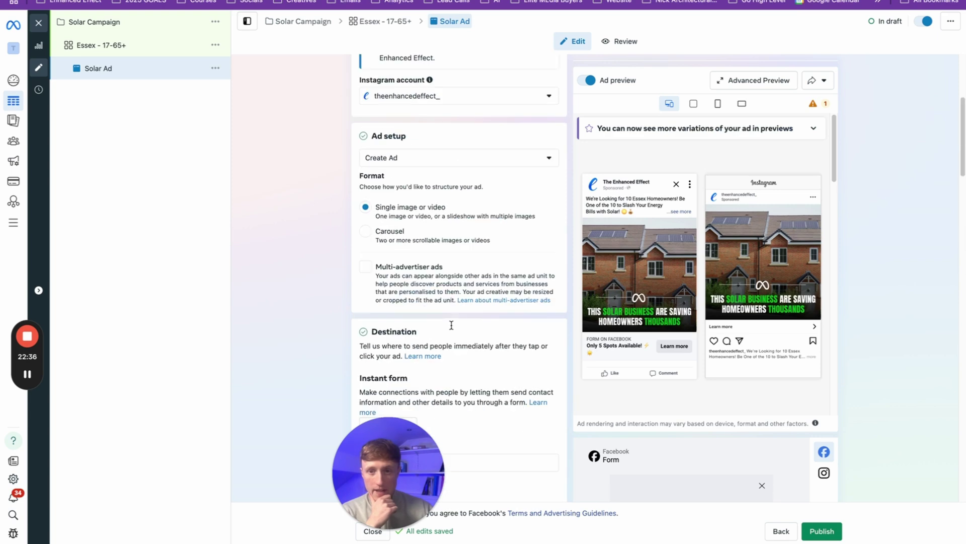
{"action": "scroll", "coordinate": [451, 328], "scroll_direction": "up", "scroll_amount": 1}
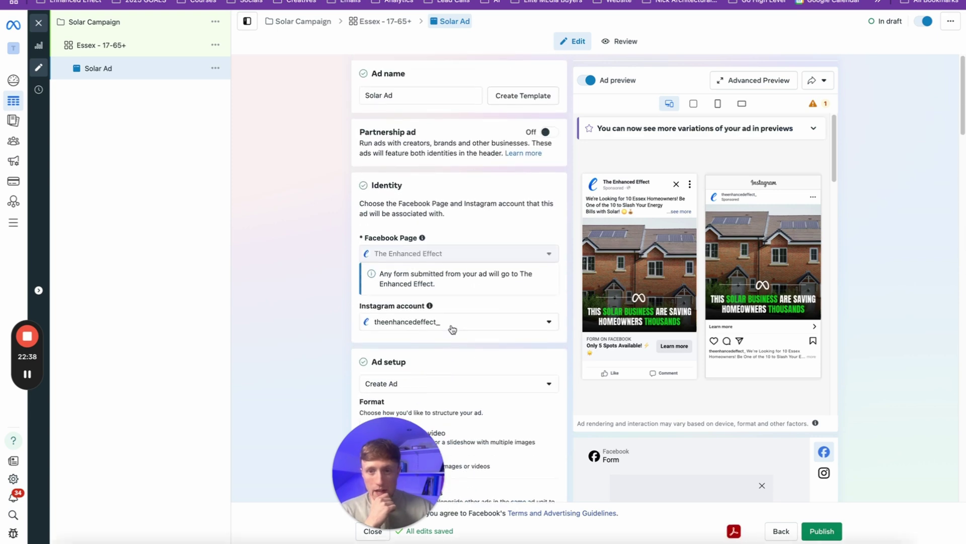
{"action": "mouse_move", "coordinate": [418, 242]}
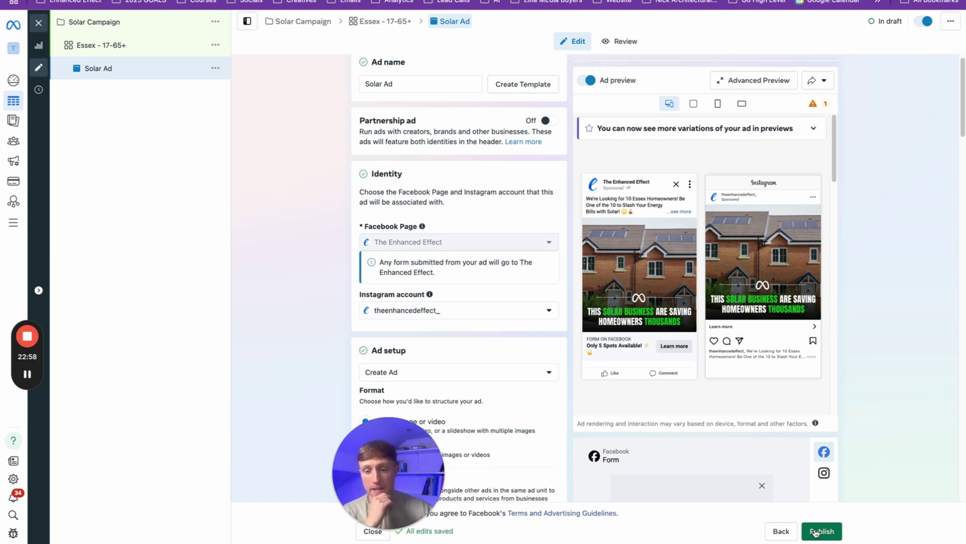
Step: Leave the Solar Ad editor without publishing, keeping the changes as a draft
{"action": "left_click", "coordinate": [40, 25]}
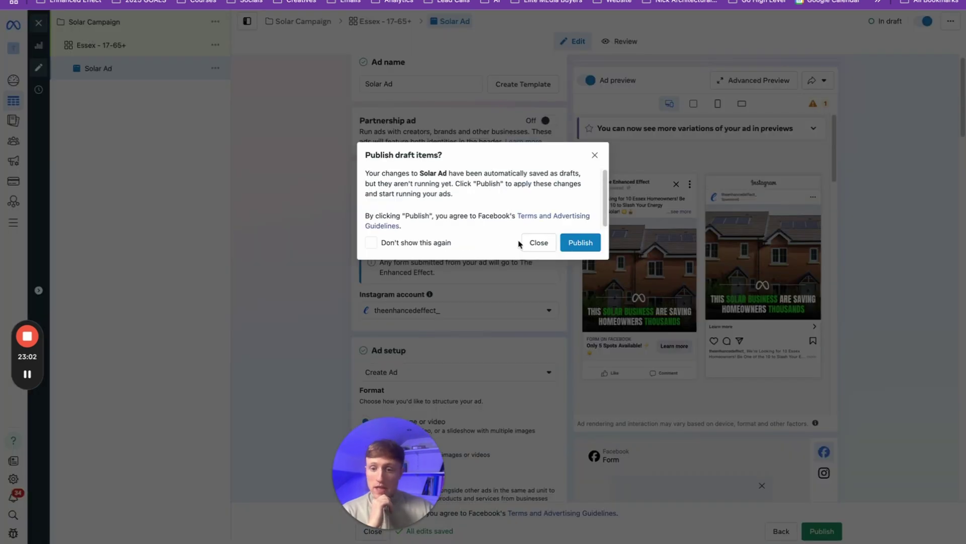
{"action": "left_click", "coordinate": [535, 243]}
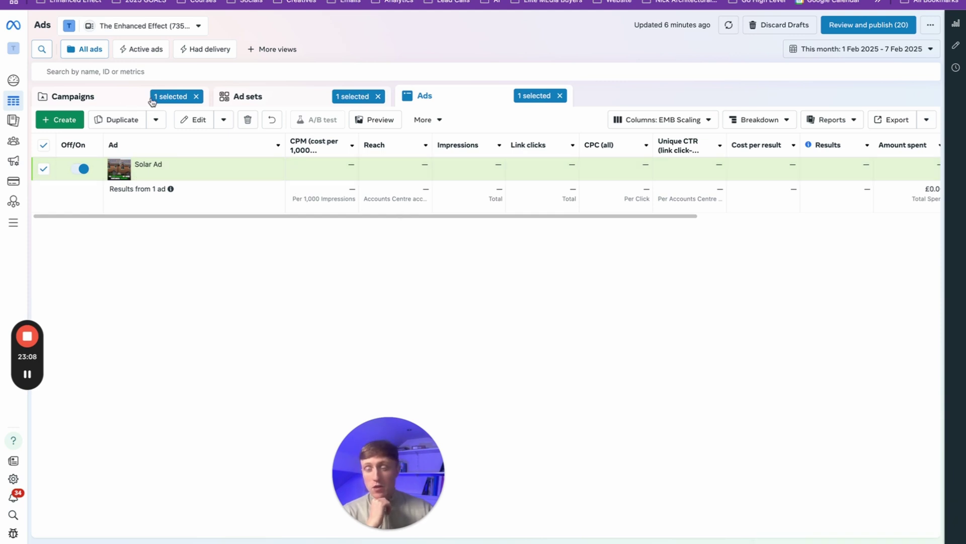
Step: Download the leads from the Driveway Campaign | Headline Testing ad set as CSV for 1 Feb 2025 - 7 Feb 2025
{"action": "left_click", "coordinate": [216, 101]}
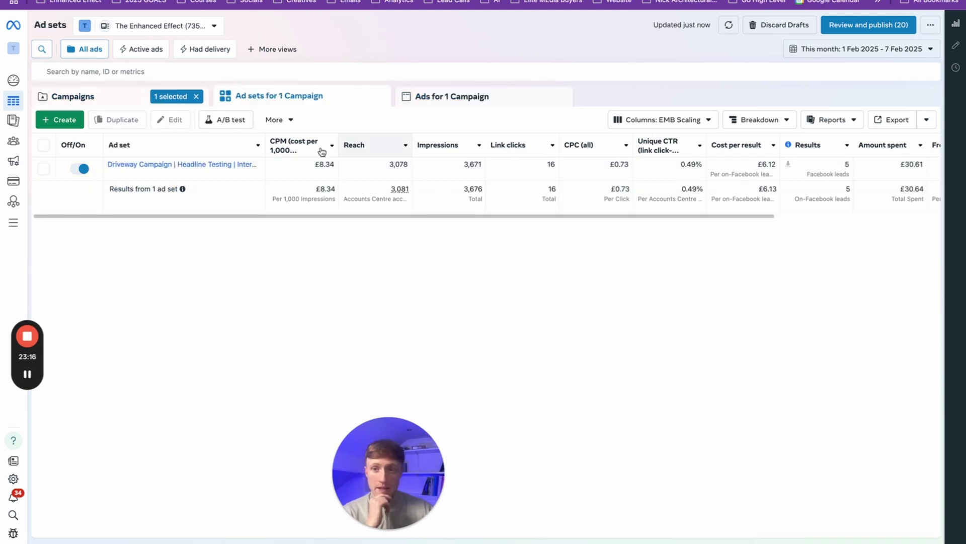
{"action": "left_click", "coordinate": [128, 104]}
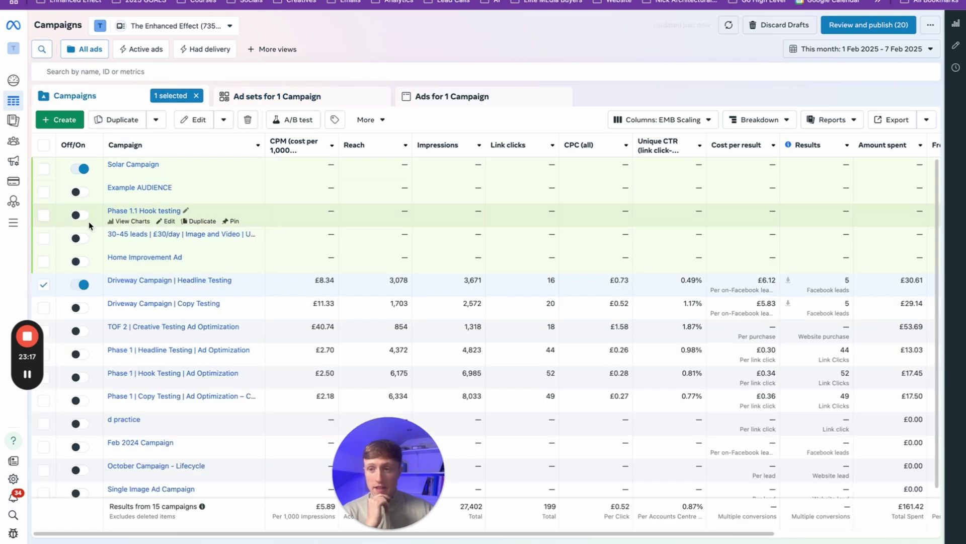
{"action": "left_click", "coordinate": [243, 98]}
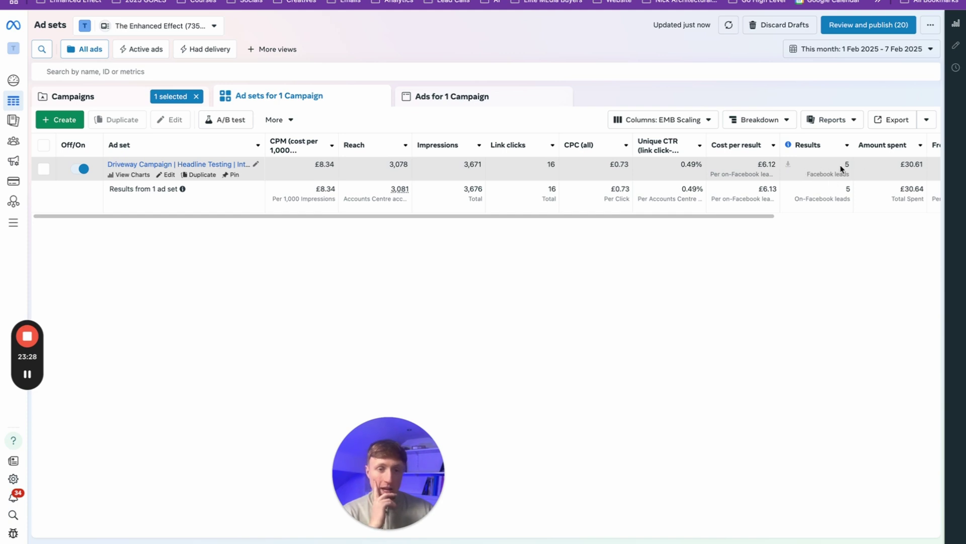
{"action": "left_click", "coordinate": [788, 165]}
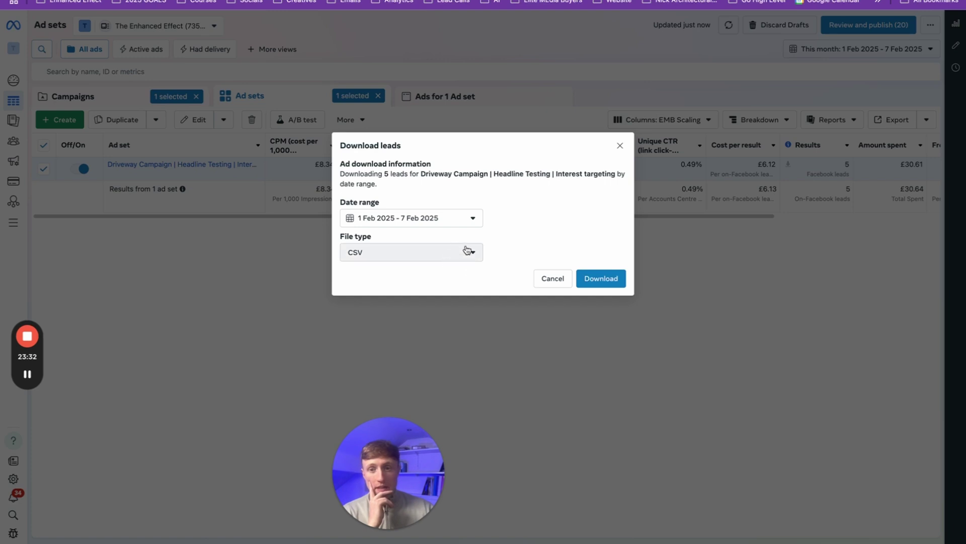
{"action": "left_click", "coordinate": [609, 280]}
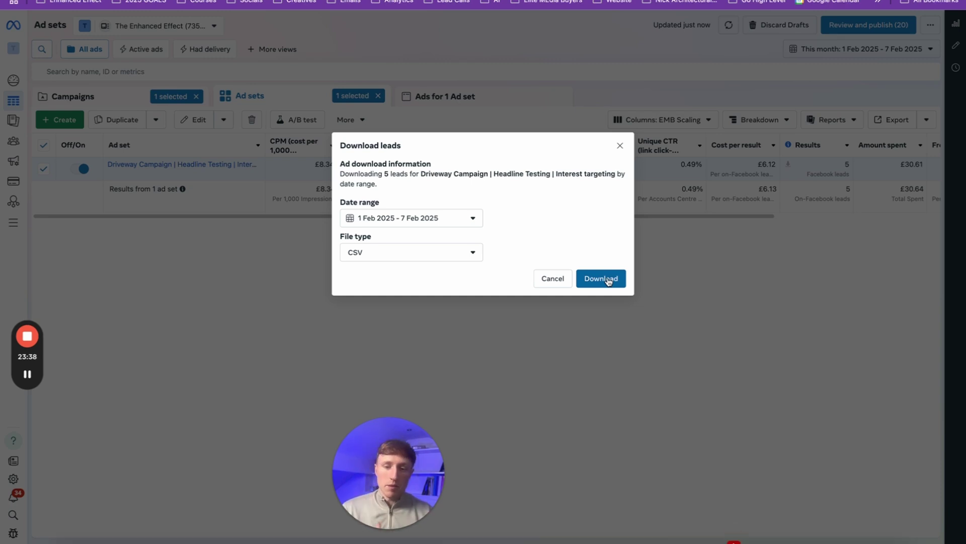